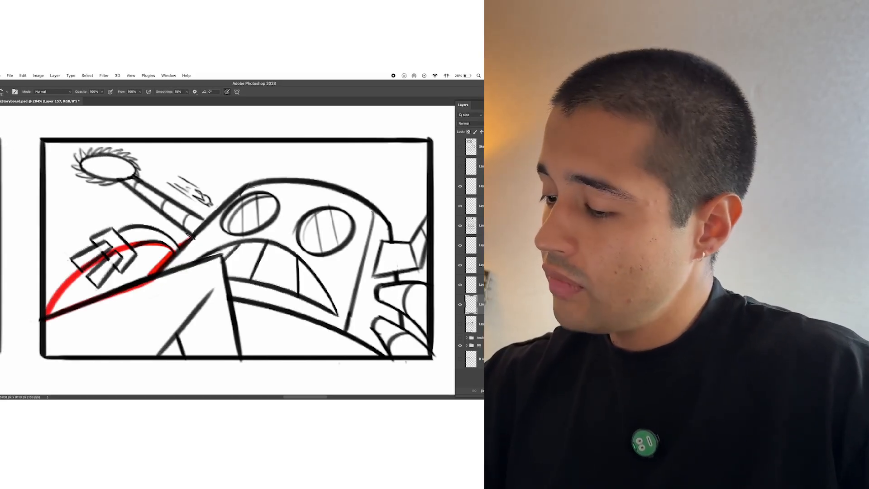
Step: Trace the negative space around the robot's arms, head and hands with red brush lines inside the panel border
{"action": "mouse_move", "coordinate": [191, 237]}
{"action": "left_mouse_down"}
{"action": "mouse_move", "coordinate": [120, 228]}
{"action": "mouse_move", "coordinate": [41, 306]}
{"action": "mouse_move", "coordinate": [39, 168]}
{"action": "mouse_move", "coordinate": [49, 143]}
{"action": "mouse_move", "coordinate": [158, 214]}
{"action": "mouse_move", "coordinate": [80, 149]}
{"action": "mouse_move", "coordinate": [191, 206]}
{"action": "mouse_move", "coordinate": [247, 179]}
{"action": "left_mouse_up"}
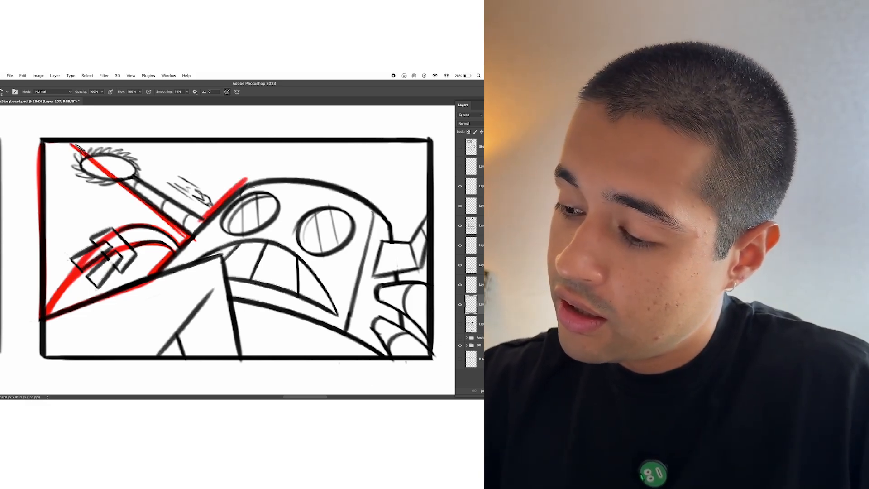
{"action": "left_click_drag", "start_coordinate": [72, 145], "coordinate": [199, 218]}
{"action": "left_click_drag", "start_coordinate": [70, 144], "coordinate": [425, 145]}
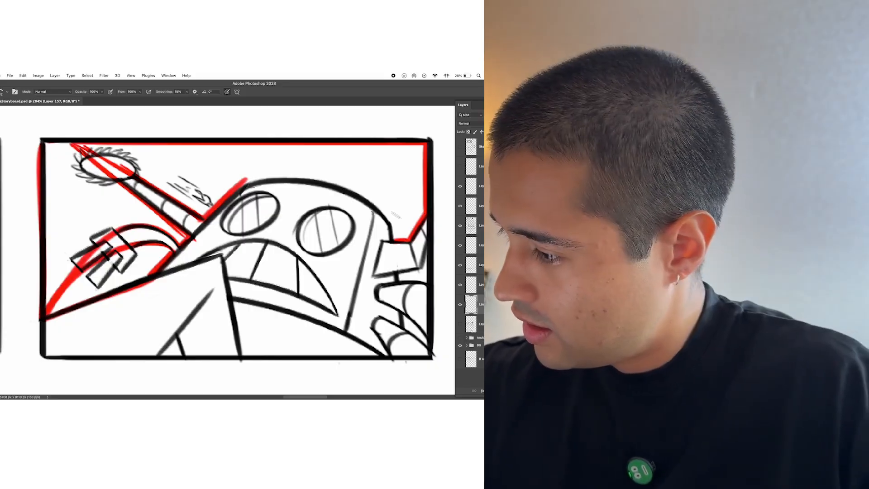
{"action": "left_click_drag", "start_coordinate": [409, 240], "coordinate": [392, 225]}
{"action": "mouse_move", "coordinate": [233, 186]}
{"action": "left_mouse_down"}
{"action": "mouse_move", "coordinate": [353, 189]}
{"action": "mouse_move", "coordinate": [393, 226]}
{"action": "left_mouse_up"}
{"action": "mouse_move", "coordinate": [425, 259]}
{"action": "left_mouse_down"}
{"action": "mouse_move", "coordinate": [409, 256]}
{"action": "mouse_move", "coordinate": [410, 272]}
{"action": "left_mouse_up"}
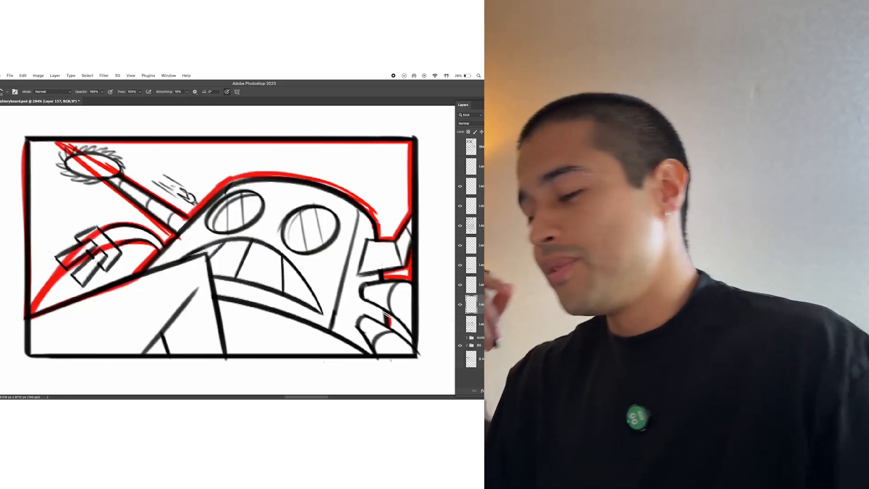
{"action": "left_click_drag", "start_coordinate": [388, 318], "coordinate": [411, 340]}
Step: Fill the outlined negative-space areas around the robot with solid red using the Paint Bucket
{"action": "key", "text": "g"}
{"action": "left_click", "coordinate": [365, 180]}
{"action": "left_click", "coordinate": [403, 274]}
{"action": "left_click", "coordinate": [399, 327]}
{"action": "left_click", "coordinate": [131, 258]}
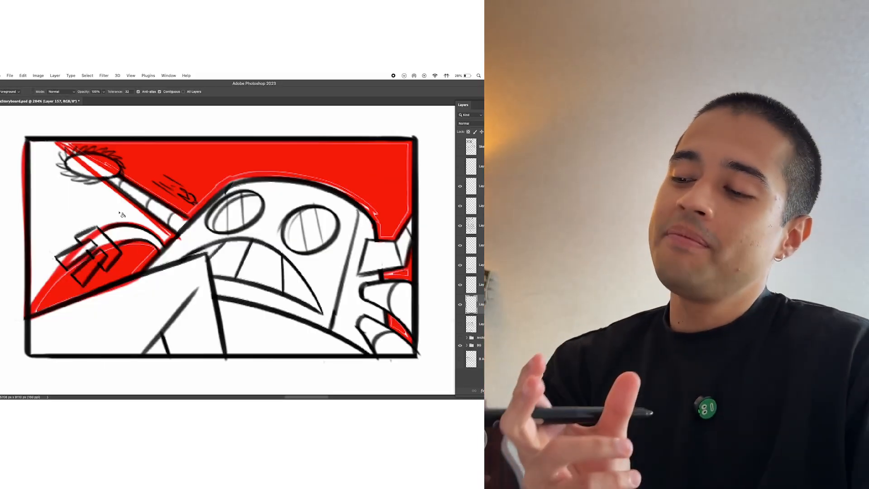
{"action": "left_click", "coordinate": [128, 217]}
{"action": "key", "text": "b"}
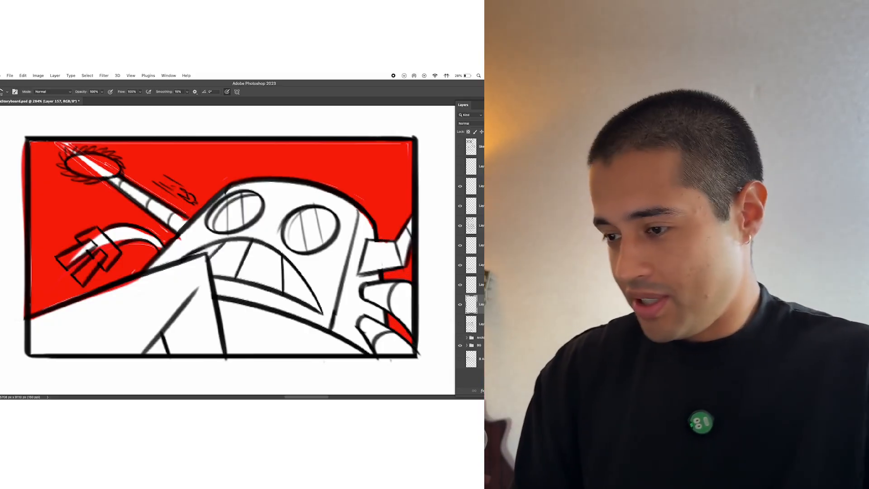
Step: Circle the two small gaps between the robot's hand shapes in purple and undo the circles
{"action": "left_click", "coordinate": [1, 276]}
{"action": "left_click", "coordinate": [152, 293]}
{"action": "key", "text": "Return"}
{"action": "mouse_move", "coordinate": [390, 281]}
{"action": "left_mouse_down"}
{"action": "mouse_move", "coordinate": [418, 292]}
{"action": "mouse_move", "coordinate": [331, 246]}
{"action": "left_mouse_up"}
{"action": "left_click_drag", "start_coordinate": [353, 151], "coordinate": [229, 249]}
{"action": "mouse_move", "coordinate": [380, 317]}
{"action": "left_mouse_down"}
{"action": "mouse_move", "coordinate": [336, 379]}
{"action": "mouse_move", "coordinate": [278, 378]}
{"action": "left_mouse_up"}
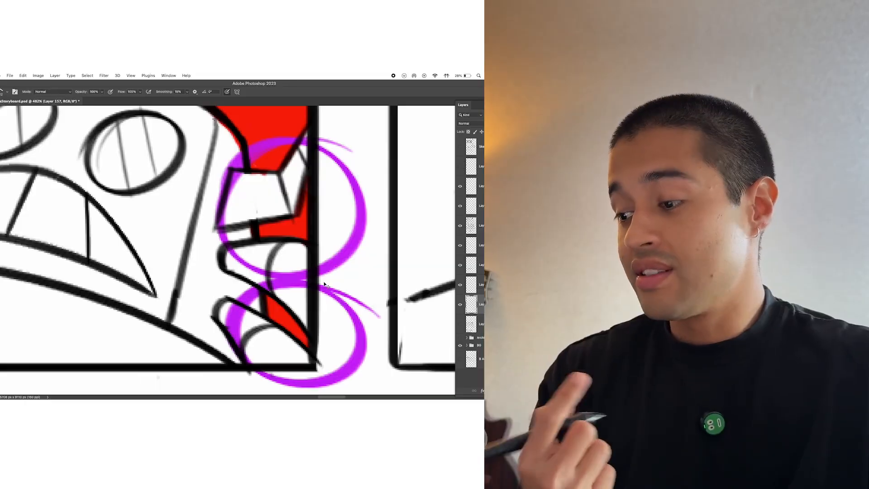
{"action": "key", "text": "super+z"}
{"action": "key", "text": "super+z"}
Step: Try recolouring the two small gaps beside the robot's hand in purple, and undo the strokes
{"action": "left_click_drag", "start_coordinate": [269, 295], "coordinate": [299, 333]}
{"action": "left_click_drag", "start_coordinate": [264, 230], "coordinate": [299, 237]}
{"action": "scroll", "coordinate": [299, 236], "scroll_direction": "down", "scroll_amount": 6}
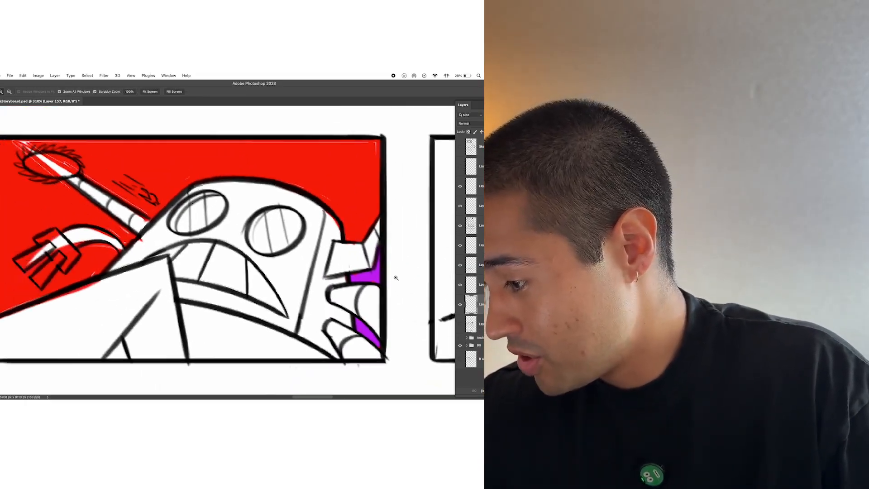
{"action": "key", "text": "super+z"}
{"action": "key", "text": "super+z"}
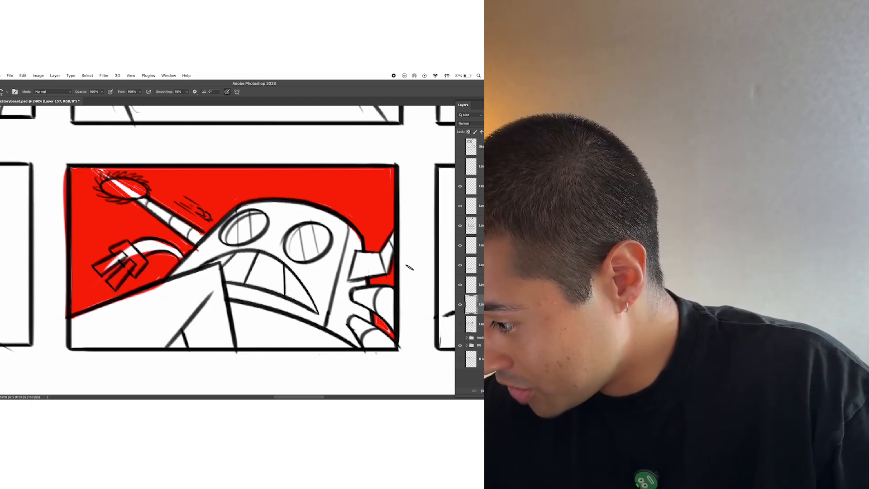
Step: Clear the red negative-space fill from the robot panel
{"action": "key", "text": "e"}
{"action": "scroll", "coordinate": [410, 267], "scroll_direction": "down", "scroll_amount": 2}
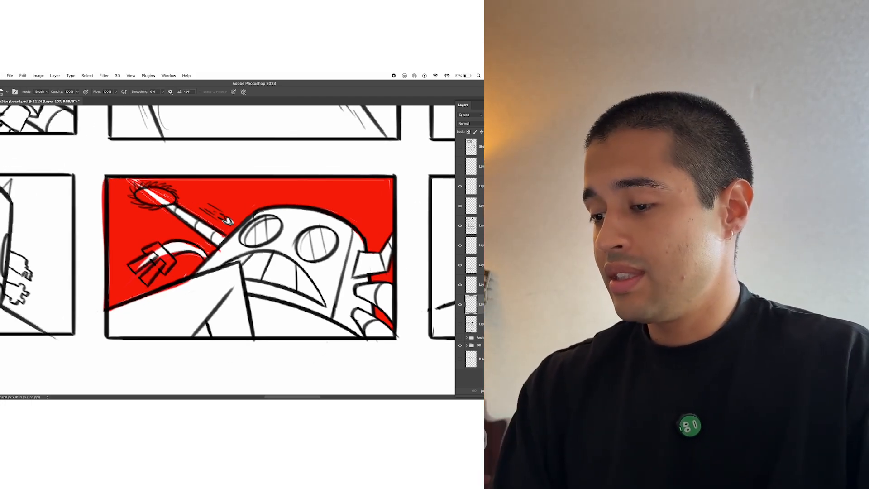
{"action": "key", "text": "BackSpace"}
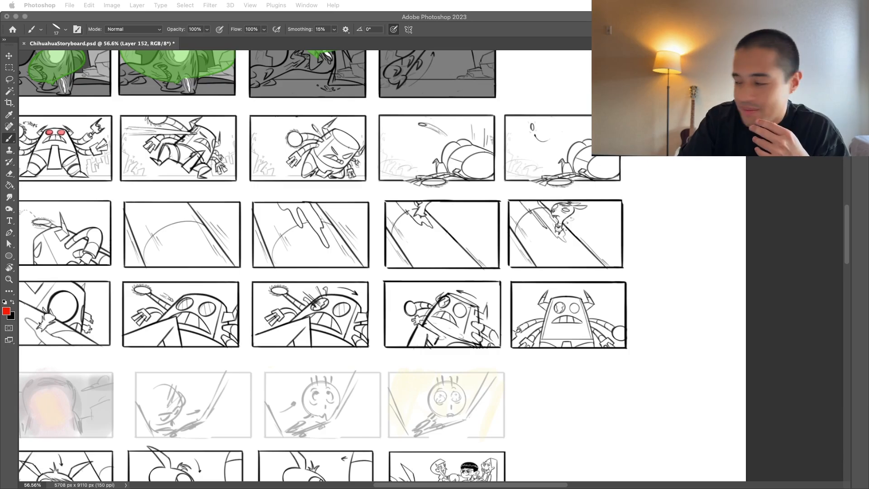
Step: Select the layer containing the front-facing horned robot panel at the end of the last inked row
{"action": "key", "text": "super+Tab"}
{"action": "left_click_drag", "start_coordinate": [573, 351], "coordinate": [544, 425]}
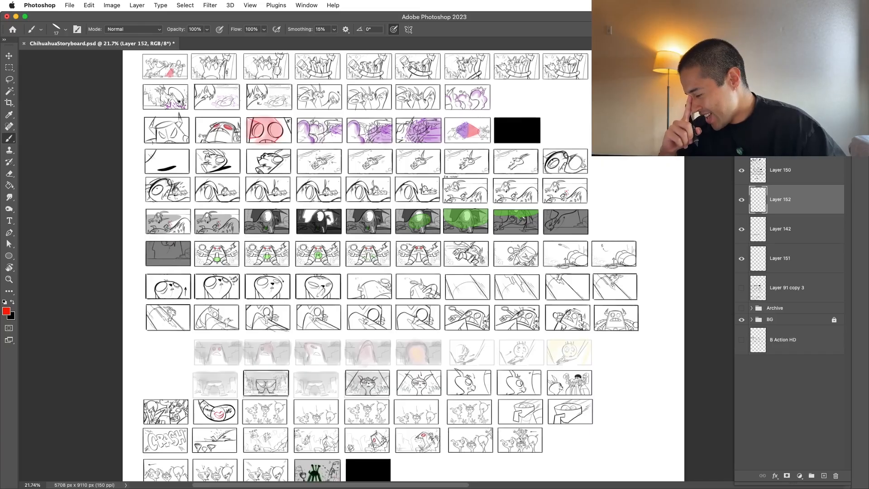
{"action": "left_click_drag", "start_coordinate": [629, 324], "coordinate": [598, 366]}
{"action": "key", "text": "v"}
{"action": "left_click", "coordinate": [664, 319]}
{"action": "left_click_drag", "start_coordinate": [546, 356], "coordinate": [627, 328]}
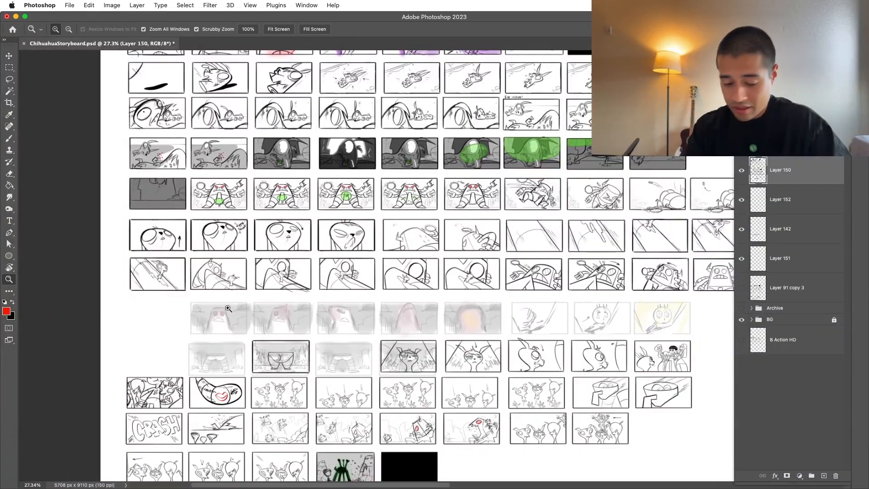
{"action": "left_click_drag", "start_coordinate": [228, 310], "coordinate": [258, 322]}
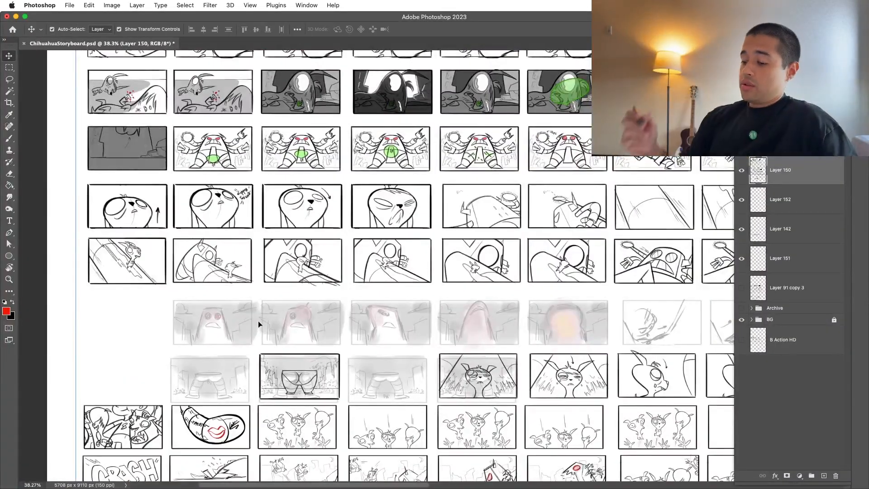
Step: Try a black brush stroke over the first faded robot thumbnail
{"action": "key", "text": "b"}
{"action": "left_click_drag", "start_coordinate": [217, 329], "coordinate": [227, 301]}
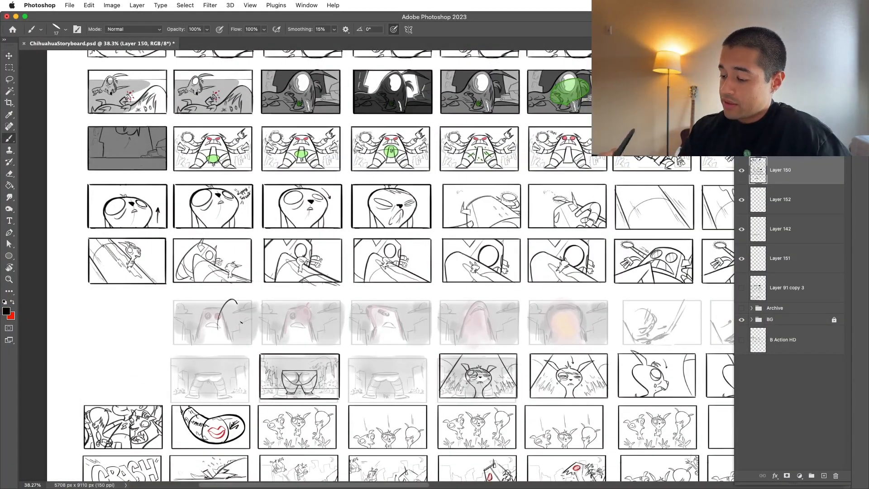
{"action": "left_click_drag", "start_coordinate": [650, 323], "coordinate": [469, 333]}
{"action": "left_click_drag", "start_coordinate": [471, 337], "coordinate": [430, 362]}
{"action": "left_click_drag", "start_coordinate": [449, 374], "coordinate": [503, 383]}
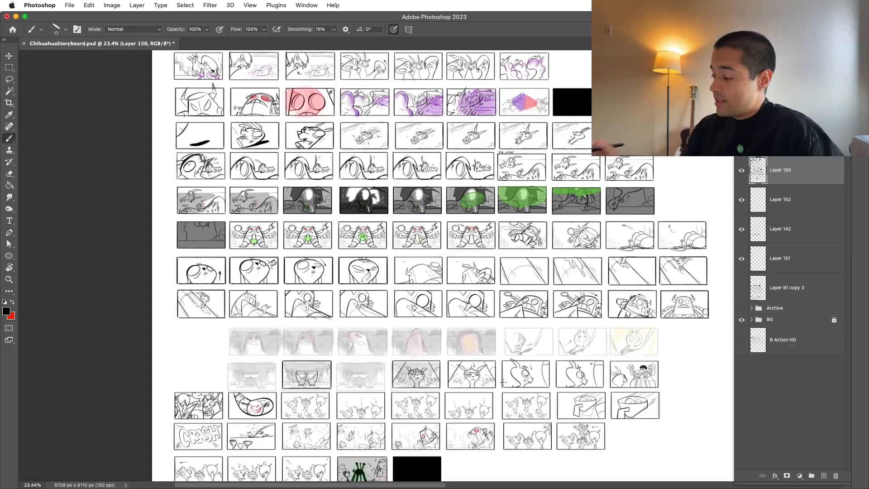
Step: Copy the front-facing horned robot panel onto the first faded thumbnail of the row below and set its opacity to 50%
{"action": "left_click_drag", "start_coordinate": [705, 314], "coordinate": [738, 310]}
{"action": "key", "text": "m"}
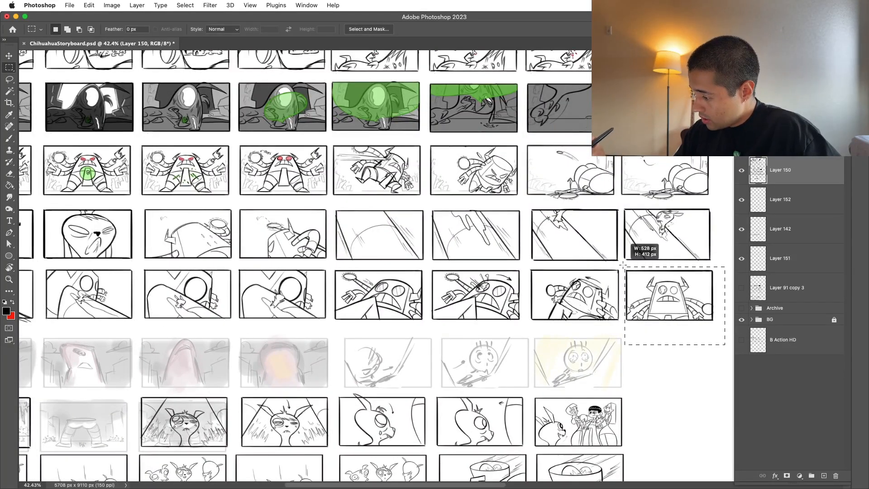
{"action": "key", "text": "super+v"}
{"action": "key", "text": "super+t"}
{"action": "left_click_drag", "start_coordinate": [702, 319], "coordinate": [201, 381]}
{"action": "left_click_drag", "start_coordinate": [337, 392], "coordinate": [698, 382]}
{"action": "left_click_drag", "start_coordinate": [563, 358], "coordinate": [281, 354]}
{"action": "key", "text": "Return"}
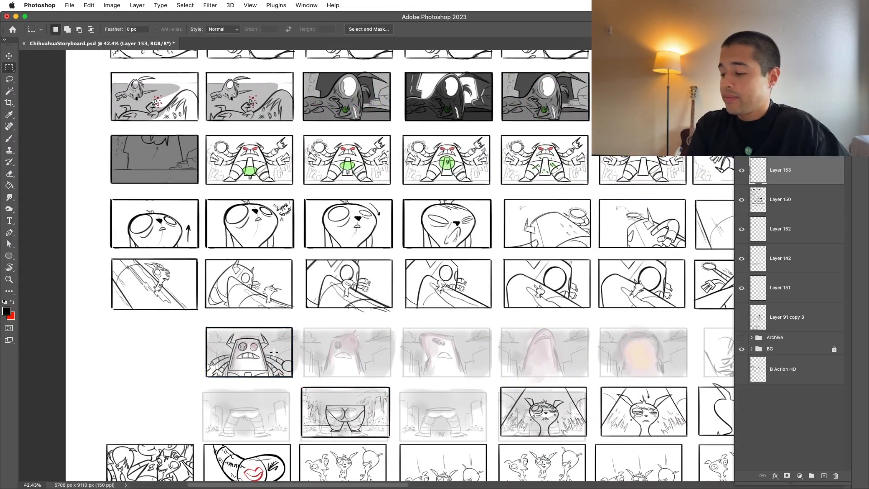
{"action": "left_click_drag", "start_coordinate": [601, 412], "coordinate": [501, 348]}
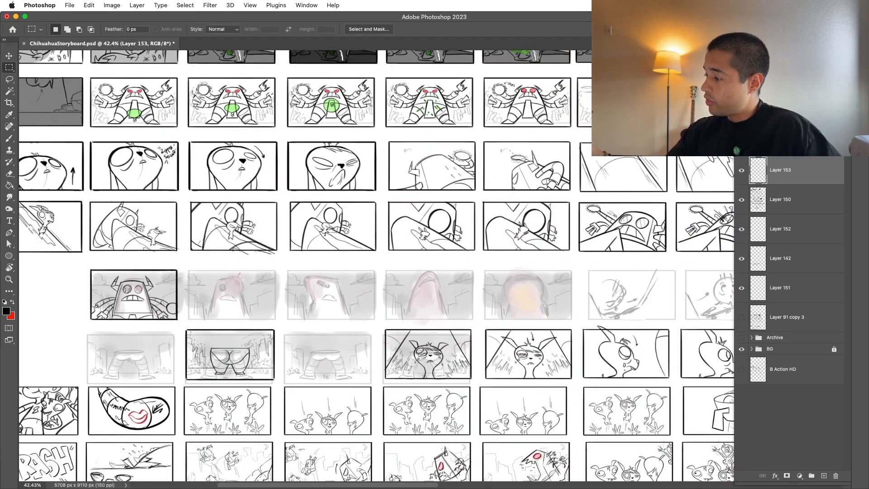
{"action": "key", "text": "5"}
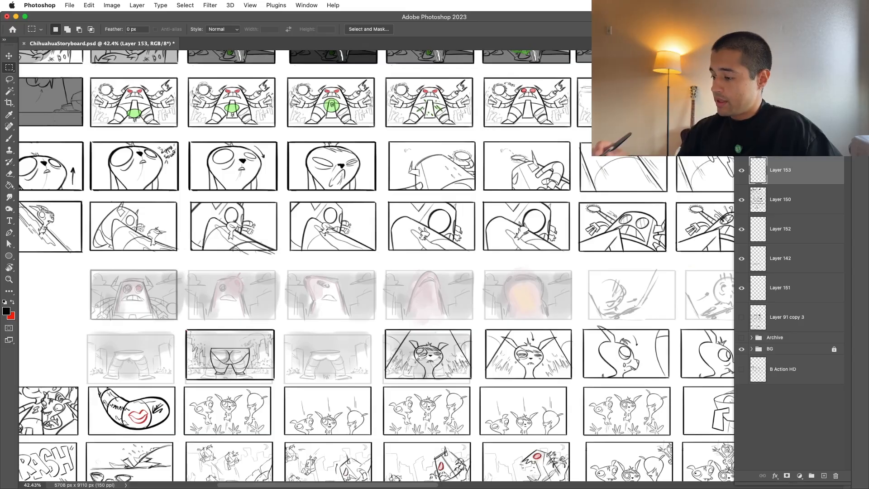
{"action": "key", "text": "b"}
{"action": "mouse_move", "coordinate": [533, 259]}
{"action": "left_mouse_down"}
{"action": "mouse_move", "coordinate": [585, 274]}
{"action": "mouse_move", "coordinate": [575, 302]}
{"action": "left_mouse_up"}
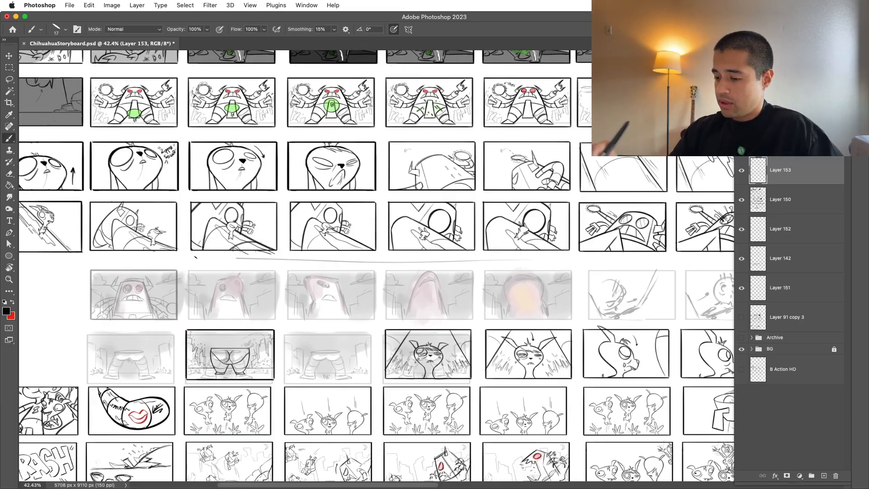
{"action": "key", "text": "super+z"}
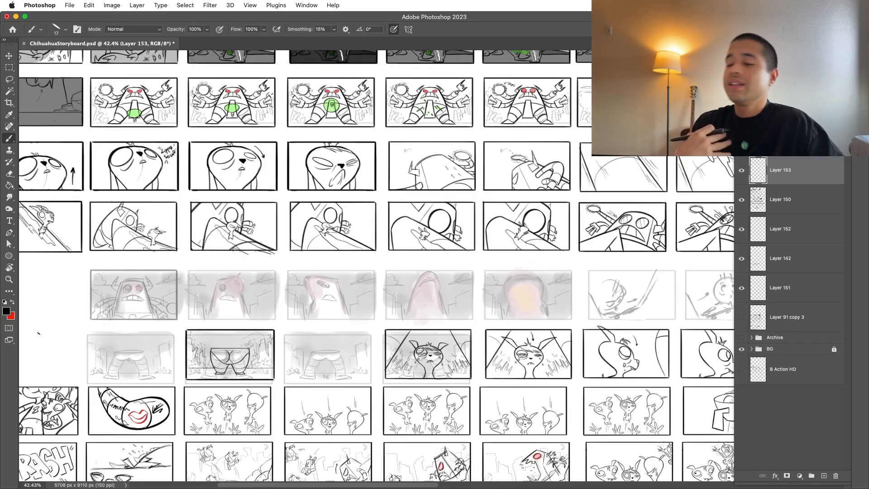
Step: Examine how the copied robot panel lines up with the rough sketch beneath it and the neighbouring thumbnail
{"action": "mouse_move", "coordinate": [281, 170]}
{"action": "left_mouse_down"}
{"action": "mouse_move", "coordinate": [461, 298]}
{"action": "mouse_move", "coordinate": [456, 285]}
{"action": "mouse_move", "coordinate": [523, 342]}
{"action": "left_mouse_up"}
{"action": "key", "text": "z"}
{"action": "left_click_drag", "start_coordinate": [523, 342], "coordinate": [310, 361]}
{"action": "left_click_drag", "start_coordinate": [474, 334], "coordinate": [406, 382]}
{"action": "left_click_drag", "start_coordinate": [405, 382], "coordinate": [408, 246]}
{"action": "left_click_drag", "start_coordinate": [462, 274], "coordinate": [520, 281]}
{"action": "left_click_drag", "start_coordinate": [354, 177], "coordinate": [415, 303]}
{"action": "left_click_drag", "start_coordinate": [344, 280], "coordinate": [417, 346]}
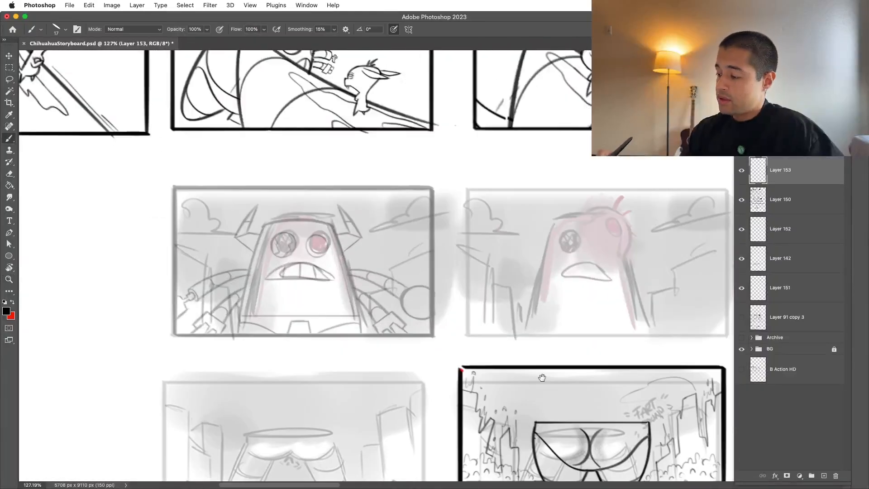
{"action": "left_click_drag", "start_coordinate": [540, 375], "coordinate": [558, 411]}
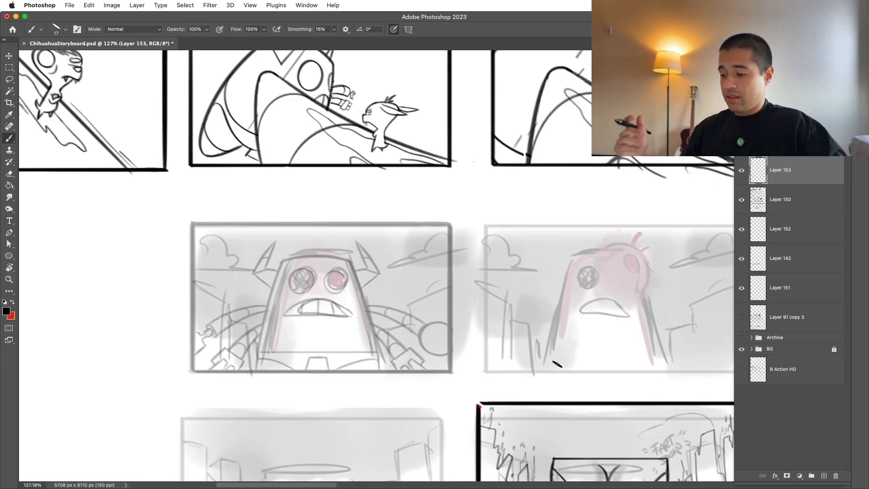
Step: Find the layer holding the rough robot thumbnails by toggling layer visibility, and lower that layer's opacity
{"action": "left_click", "coordinate": [744, 172]}
{"action": "left_click", "coordinate": [744, 172]}
{"action": "left_click", "coordinate": [743, 205]}
{"action": "left_click", "coordinate": [743, 205]}
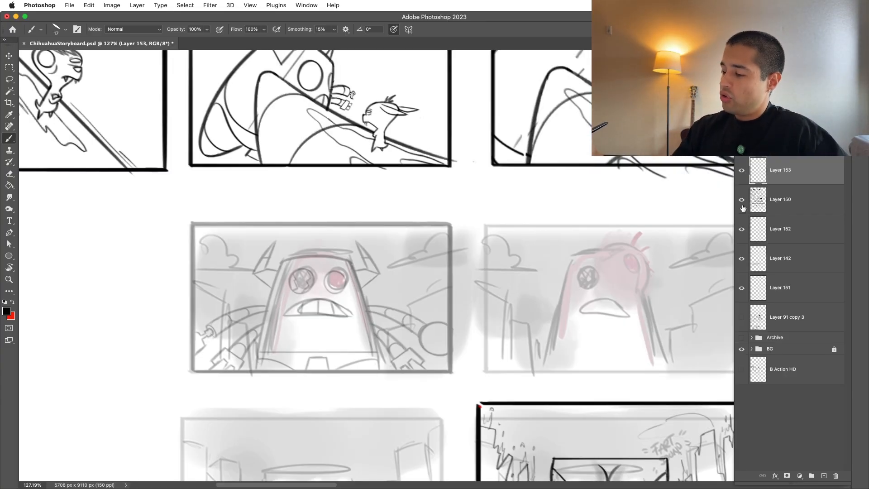
{"action": "left_click", "coordinate": [743, 203]}
{"action": "left_click", "coordinate": [743, 202]}
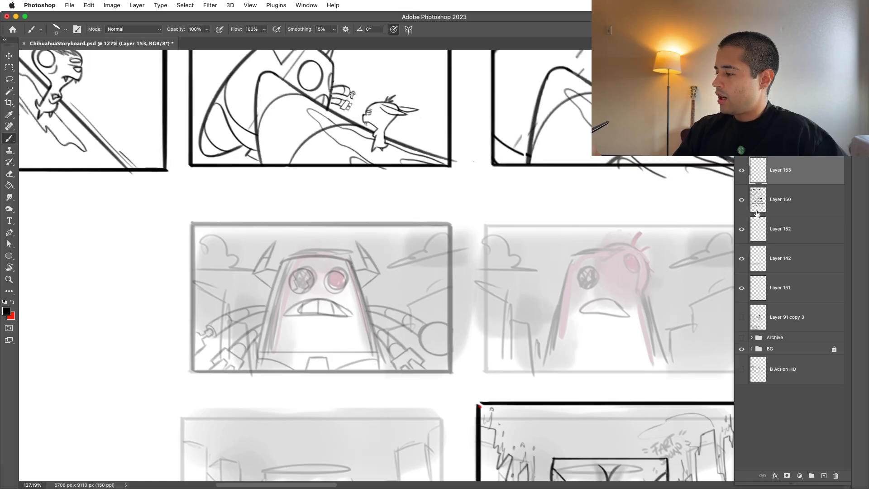
{"action": "left_click", "coordinate": [757, 205]}
{"action": "left_click", "coordinate": [741, 264]}
{"action": "left_click", "coordinate": [753, 266]}
{"action": "key", "text": "z"}
{"action": "left_click_drag", "start_coordinate": [682, 311], "coordinate": [638, 320]}
{"action": "left_click_drag", "start_coordinate": [649, 337], "coordinate": [554, 328]}
{"action": "left_click_drag", "start_coordinate": [643, 335], "coordinate": [628, 344]}
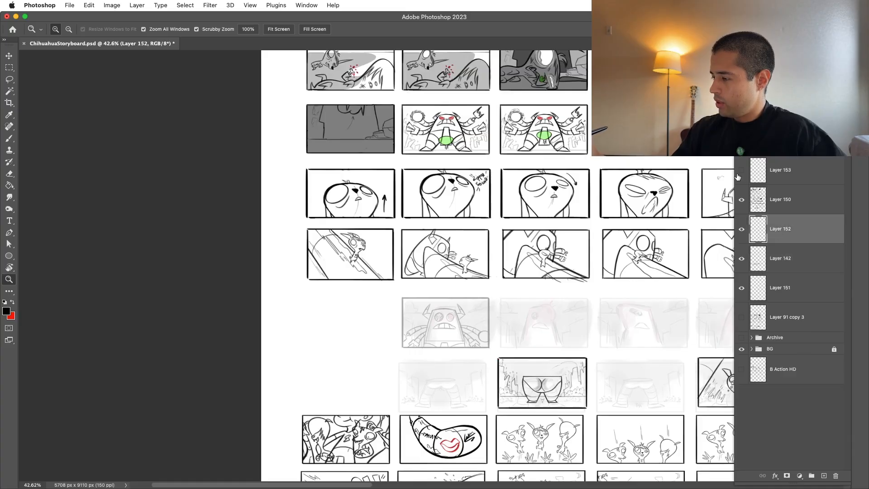
Step: Add a new empty layer directly above the copied robot panel and test the black brush on it
{"action": "left_click", "coordinate": [770, 175]}
{"action": "scroll", "coordinate": [490, 387], "scroll_direction": "right", "scroll_amount": 5}
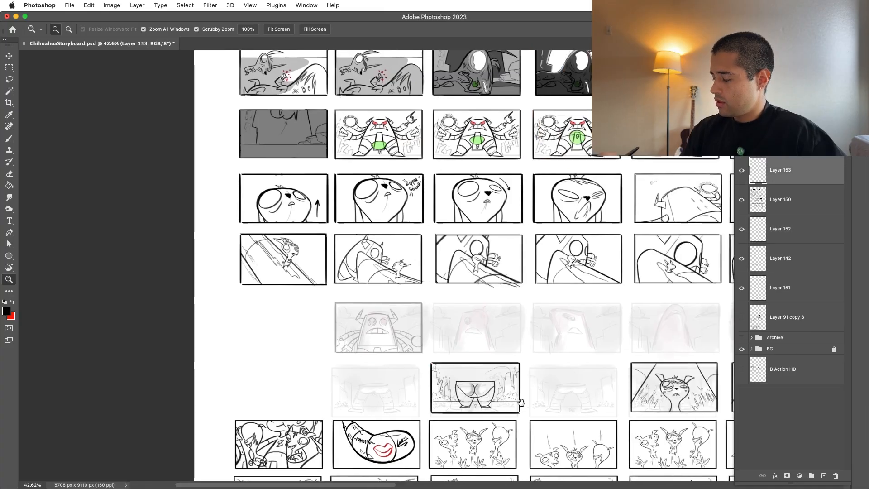
{"action": "left_click_drag", "start_coordinate": [359, 305], "coordinate": [526, 333]}
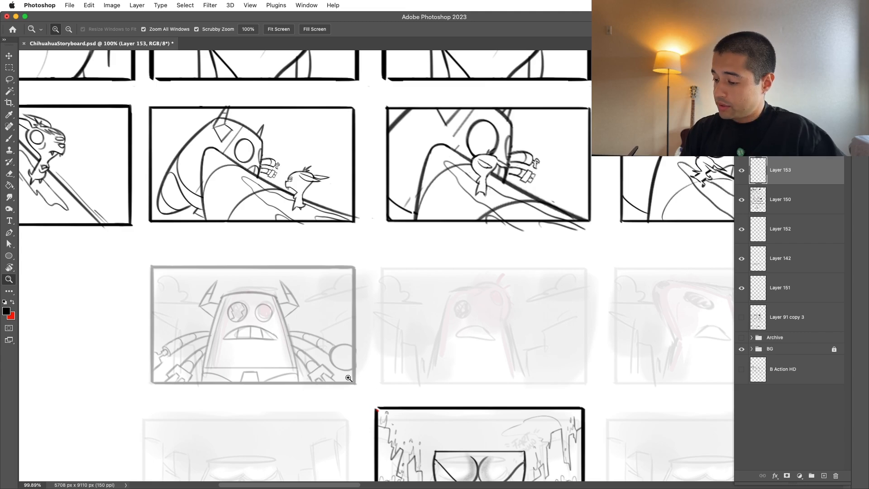
{"action": "left_click_drag", "start_coordinate": [310, 405], "coordinate": [412, 410]}
{"action": "key", "text": "v"}
{"action": "left_click_drag", "start_coordinate": [363, 312], "coordinate": [363, 311]}
{"action": "left_click", "coordinate": [824, 475]}
{"action": "key", "text": "b"}
{"action": "left_click_drag", "start_coordinate": [411, 194], "coordinate": [505, 169]}
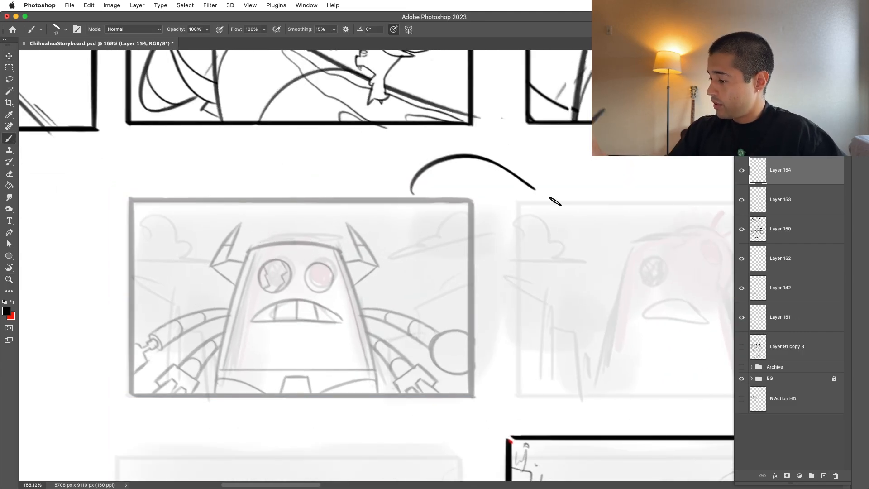
{"action": "key", "text": "super+z"}
Step: Switch to full-screen mode with the copied robot panel and its neighbouring thumbnail in view
{"action": "left_click_drag", "start_coordinate": [625, 398], "coordinate": [561, 421]}
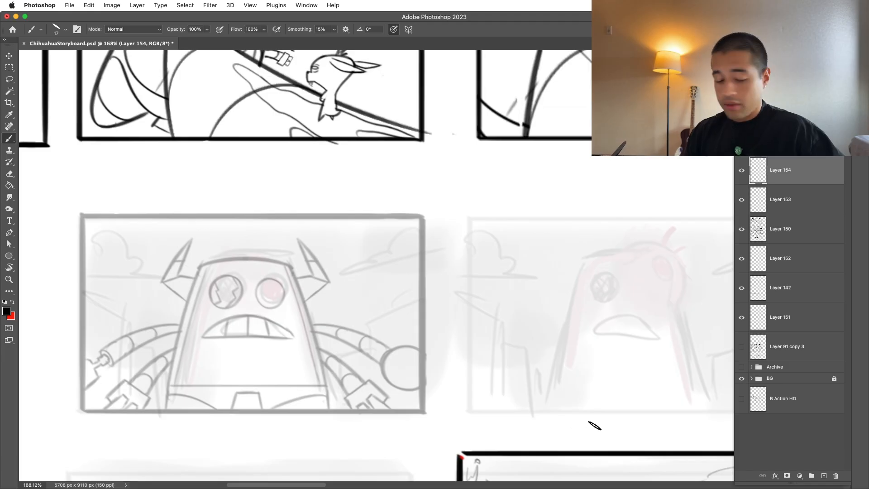
{"action": "key", "text": "f"}
{"action": "key", "text": "f"}
{"action": "left_click_drag", "start_coordinate": [639, 428], "coordinate": [702, 466]}
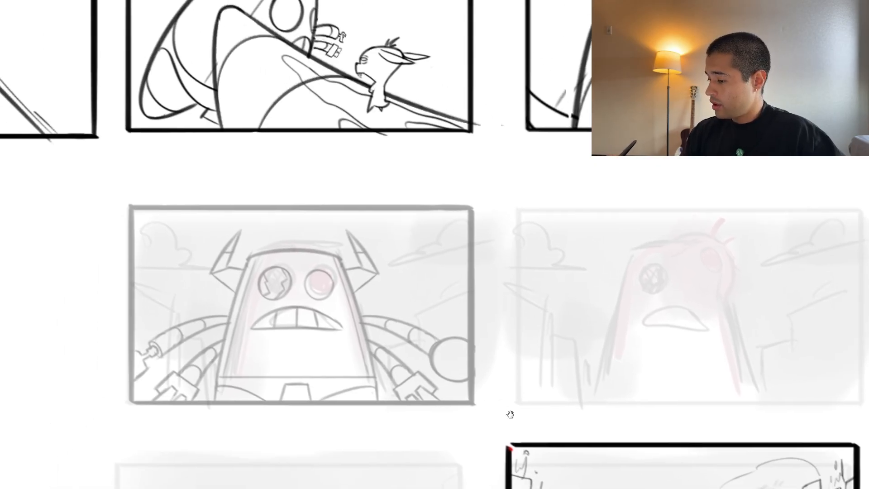
{"action": "left_click_drag", "start_coordinate": [503, 408], "coordinate": [511, 431]}
{"action": "mouse_move", "coordinate": [347, 272]}
{"action": "left_mouse_down"}
{"action": "mouse_move", "coordinate": [357, 265]}
{"action": "mouse_move", "coordinate": [394, 292]}
{"action": "left_mouse_up"}
{"action": "mouse_move", "coordinate": [443, 318]}
{"action": "left_mouse_down"}
{"action": "mouse_move", "coordinate": [399, 246]}
{"action": "mouse_move", "coordinate": [379, 256]}
{"action": "mouse_move", "coordinate": [376, 244]}
{"action": "left_mouse_up"}
{"action": "mouse_move", "coordinate": [292, 271]}
{"action": "left_mouse_down"}
{"action": "mouse_move", "coordinate": [384, 194]}
{"action": "mouse_move", "coordinate": [356, 208]}
{"action": "mouse_move", "coordinate": [309, 256]}
{"action": "mouse_move", "coordinate": [401, 198]}
{"action": "mouse_move", "coordinate": [539, 332]}
{"action": "left_mouse_up"}
{"action": "key", "text": "ctrl+z"}
{"action": "key", "text": "ctrl+z"}
{"action": "key", "text": "ctrl+z"}
{"action": "key", "text": "ctrl+z"}
{"action": "key", "text": "ctrl+z"}
{"action": "key", "text": "ctrl+z"}
{"action": "key", "text": "ctrl+z"}
{"action": "left_click_drag", "start_coordinate": [591, 305], "coordinate": [536, 333]}
{"action": "left_click_drag", "start_coordinate": [578, 394], "coordinate": [546, 384]}
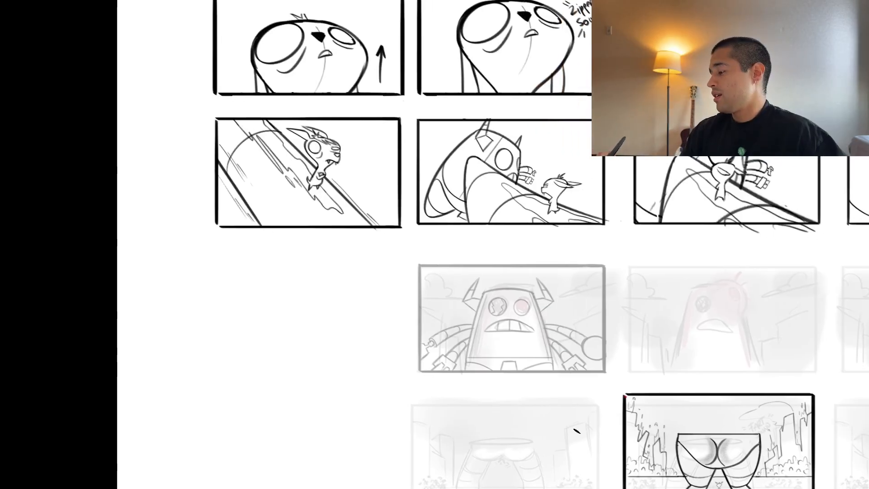
Step: Return to the standard workspace view and make the empty layer above the copied robot panel active
{"action": "mouse_move", "coordinate": [546, 339]}
{"action": "left_mouse_down"}
{"action": "mouse_move", "coordinate": [583, 322]}
{"action": "mouse_move", "coordinate": [543, 308]}
{"action": "left_mouse_up"}
{"action": "key", "text": "ctrl+z"}
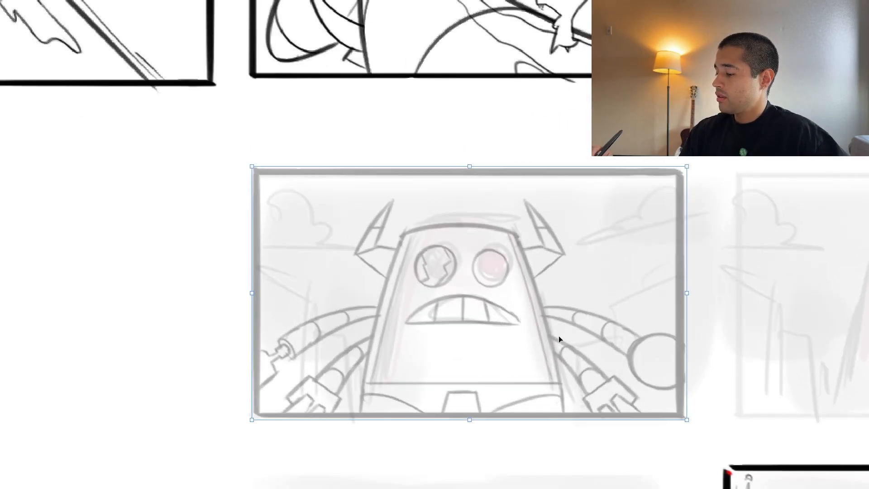
{"action": "left_click_drag", "start_coordinate": [564, 336], "coordinate": [532, 370]}
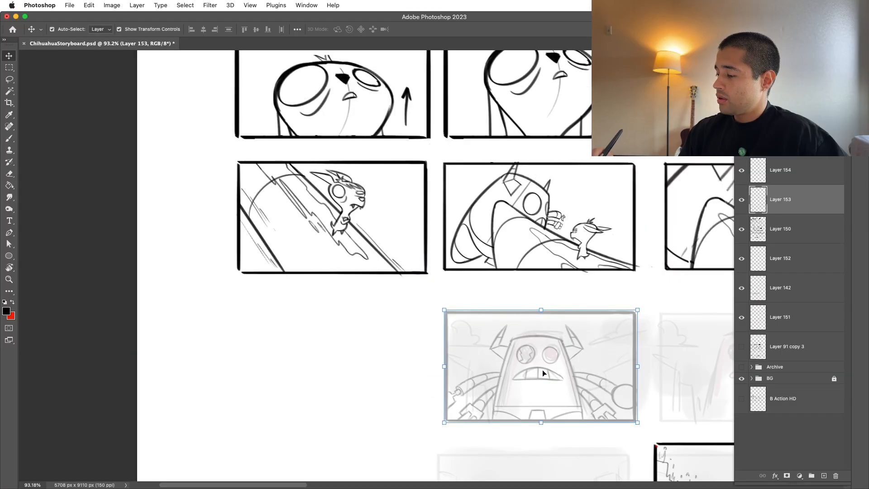
{"action": "left_click", "coordinate": [755, 175]}
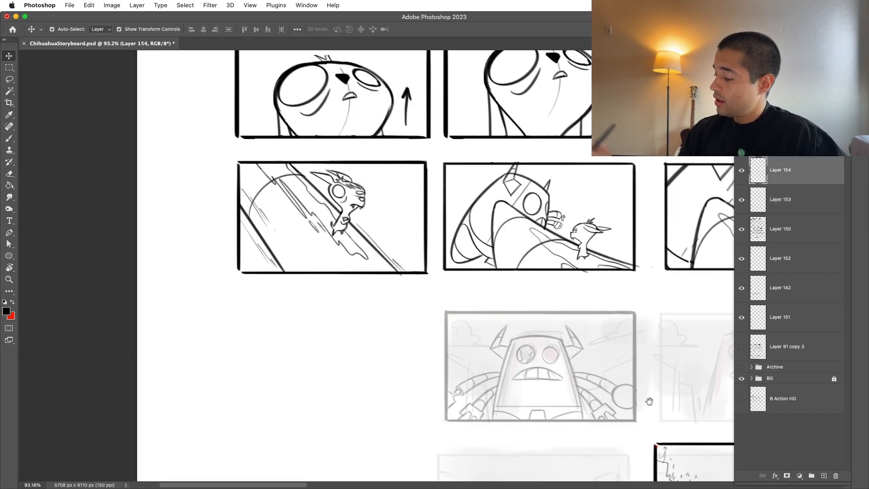
Step: Select the brush and reduce its size slightly for inking the head in the first robot panel
{"action": "left_click_drag", "start_coordinate": [665, 373], "coordinate": [523, 323]}
{"action": "left_click_drag", "start_coordinate": [403, 312], "coordinate": [432, 297]}
{"action": "left_click_drag", "start_coordinate": [409, 375], "coordinate": [385, 430]}
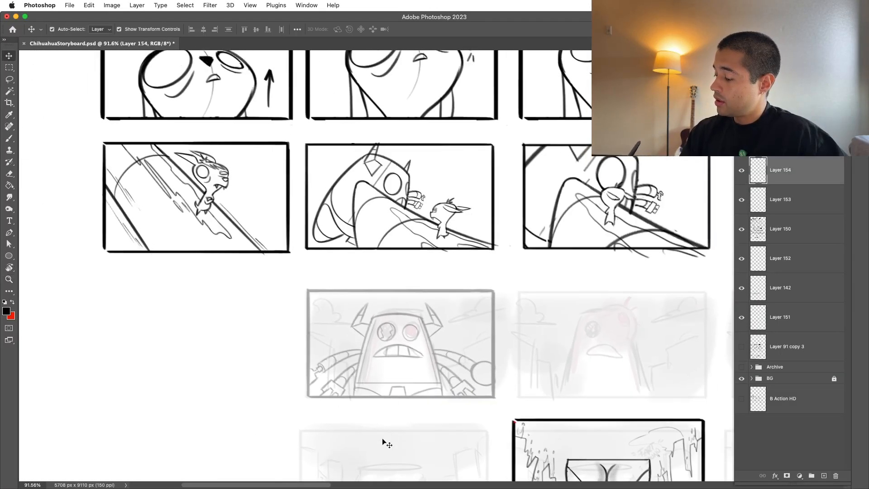
{"action": "mouse_move", "coordinate": [447, 318]}
{"action": "left_mouse_down"}
{"action": "mouse_move", "coordinate": [481, 286]}
{"action": "mouse_move", "coordinate": [539, 262]}
{"action": "left_mouse_up"}
{"action": "key", "text": "b"}
{"action": "left_click_drag", "start_coordinate": [286, 325], "coordinate": [391, 286]}
{"action": "right_click", "coordinate": [409, 272]}
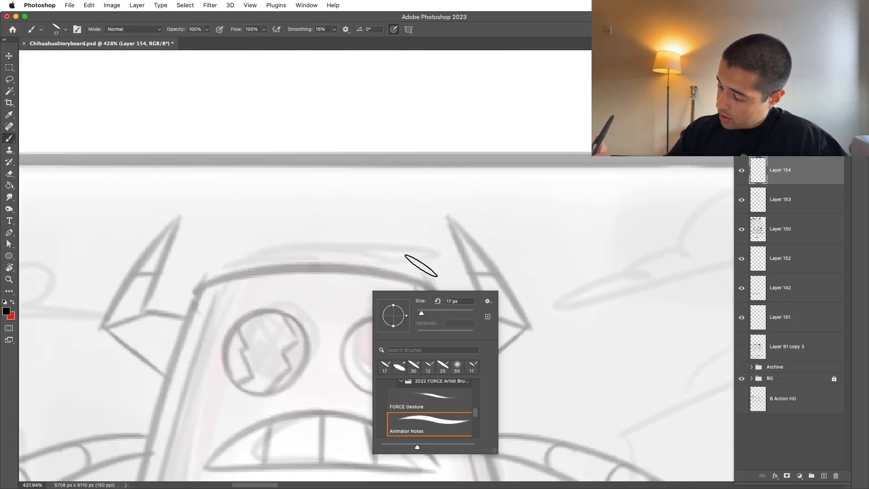
{"action": "left_click_drag", "start_coordinate": [421, 312], "coordinate": [420, 312]}
Step: Draw the robot head's top outline stretching into a bulge at the upper-right corner, undoing and redrawing strokes as needed
{"action": "left_click", "coordinate": [394, 257]}
{"action": "left_click_drag", "start_coordinate": [355, 311], "coordinate": [533, 300]}
{"action": "key", "text": "super+z"}
{"action": "mouse_move", "coordinate": [339, 281]}
{"action": "left_mouse_down"}
{"action": "mouse_move", "coordinate": [539, 238]}
{"action": "mouse_move", "coordinate": [504, 232]}
{"action": "mouse_move", "coordinate": [455, 416]}
{"action": "mouse_move", "coordinate": [452, 233]}
{"action": "mouse_move", "coordinate": [452, 425]}
{"action": "left_mouse_up"}
{"action": "key", "text": "super+z"}
{"action": "key", "text": "super+z"}
{"action": "left_click_drag", "start_coordinate": [471, 251], "coordinate": [515, 247]}
{"action": "key", "text": "super+z"}
{"action": "left_click_drag", "start_coordinate": [422, 280], "coordinate": [465, 311]}
{"action": "key", "text": "super+z"}
{"action": "mouse_move", "coordinate": [446, 262]}
{"action": "left_mouse_down"}
{"action": "mouse_move", "coordinate": [503, 297]}
{"action": "mouse_move", "coordinate": [440, 268]}
{"action": "mouse_move", "coordinate": [450, 341]}
{"action": "mouse_move", "coordinate": [466, 368]}
{"action": "left_mouse_up"}
Step: Draw the squashed oval eye inside the bulge and ink the head's right side down to the upper arm
{"action": "key", "text": "super+z"}
{"action": "key", "text": "super+z"}
{"action": "mouse_move", "coordinate": [466, 249]}
{"action": "left_mouse_down"}
{"action": "mouse_move", "coordinate": [483, 326]}
{"action": "mouse_move", "coordinate": [407, 310]}
{"action": "left_mouse_up"}
{"action": "mouse_move", "coordinate": [497, 350]}
{"action": "left_mouse_down"}
{"action": "mouse_move", "coordinate": [537, 297]}
{"action": "mouse_move", "coordinate": [536, 273]}
{"action": "left_mouse_up"}
{"action": "key", "text": "super+z"}
{"action": "left_click_drag", "start_coordinate": [510, 322], "coordinate": [539, 414]}
{"action": "left_click_drag", "start_coordinate": [543, 320], "coordinate": [491, 333], "text": "super"}
{"action": "left_click_drag", "start_coordinate": [524, 330], "coordinate": [538, 362]}
{"action": "left_click_drag", "start_coordinate": [522, 309], "coordinate": [550, 305], "text": "super"}
{"action": "left_click_drag", "start_coordinate": [433, 260], "coordinate": [393, 258]}
{"action": "left_click_drag", "start_coordinate": [575, 306], "coordinate": [358, 312], "text": "super"}
{"action": "left_click_drag", "start_coordinate": [609, 396], "coordinate": [503, 388]}
{"action": "left_click_drag", "start_coordinate": [459, 313], "coordinate": [551, 311], "text": "super"}
{"action": "left_click_drag", "start_coordinate": [473, 319], "coordinate": [568, 317], "text": "super"}
{"action": "left_click_drag", "start_coordinate": [487, 359], "coordinate": [483, 342], "text": "super"}
{"action": "key", "text": "super+z"}
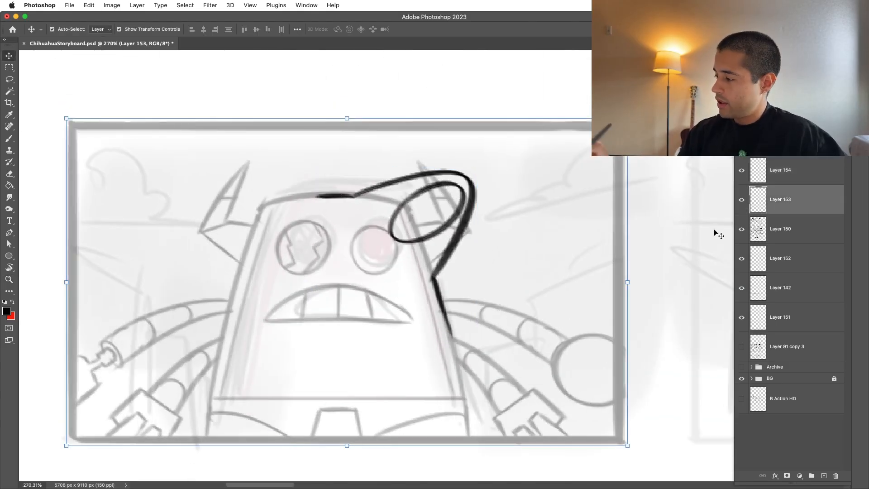
Step: Set Layer 153 to 100% opacity and erase the original right horn, right eye and head corner under the new bulge
{"action": "key", "text": "0"}
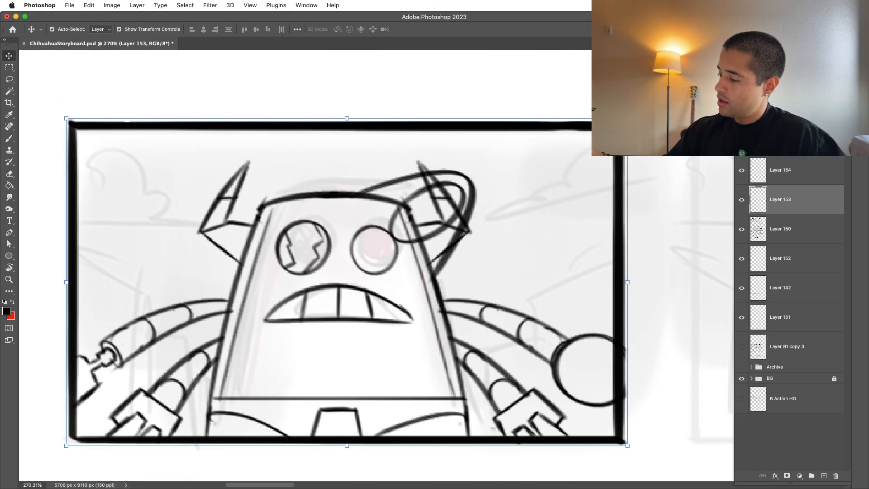
{"action": "left_click", "coordinate": [742, 203]}
{"action": "left_click", "coordinate": [742, 204]}
{"action": "key", "text": "e"}
{"action": "mouse_move", "coordinate": [431, 240]}
{"action": "left_mouse_down"}
{"action": "mouse_move", "coordinate": [418, 276]}
{"action": "mouse_move", "coordinate": [453, 184]}
{"action": "mouse_move", "coordinate": [364, 230]}
{"action": "mouse_move", "coordinate": [353, 261]}
{"action": "mouse_move", "coordinate": [352, 229]}
{"action": "mouse_move", "coordinate": [388, 199]}
{"action": "left_mouse_up"}
{"action": "left_click_drag", "start_coordinate": [478, 198], "coordinate": [459, 244]}
{"action": "left_click_drag", "start_coordinate": [432, 216], "coordinate": [419, 166]}
Step: Draw a jagged broken horn stump on the outer side of the bulging head corner
{"action": "key", "text": "b"}
{"action": "scroll", "coordinate": [432, 140], "scroll_direction": "up", "scroll_amount": 5}
{"action": "left_click_drag", "start_coordinate": [450, 207], "coordinate": [530, 158]}
{"action": "key", "text": "super+z"}
{"action": "left_click_drag", "start_coordinate": [445, 210], "coordinate": [526, 168]}
{"action": "key", "text": "super+z"}
{"action": "left_click_drag", "start_coordinate": [475, 211], "coordinate": [515, 193]}
{"action": "key", "text": "super+z"}
{"action": "mouse_move", "coordinate": [458, 207]}
{"action": "left_mouse_down"}
{"action": "mouse_move", "coordinate": [558, 178]}
{"action": "mouse_move", "coordinate": [534, 165]}
{"action": "mouse_move", "coordinate": [520, 185]}
{"action": "mouse_move", "coordinate": [553, 283]}
{"action": "left_mouse_up"}
{"action": "key", "text": "super+z"}
{"action": "left_click_drag", "start_coordinate": [502, 299], "coordinate": [554, 283]}
{"action": "left_click_drag", "start_coordinate": [651, 285], "coordinate": [551, 264]}
{"action": "left_click_drag", "start_coordinate": [554, 270], "coordinate": [564, 261]}
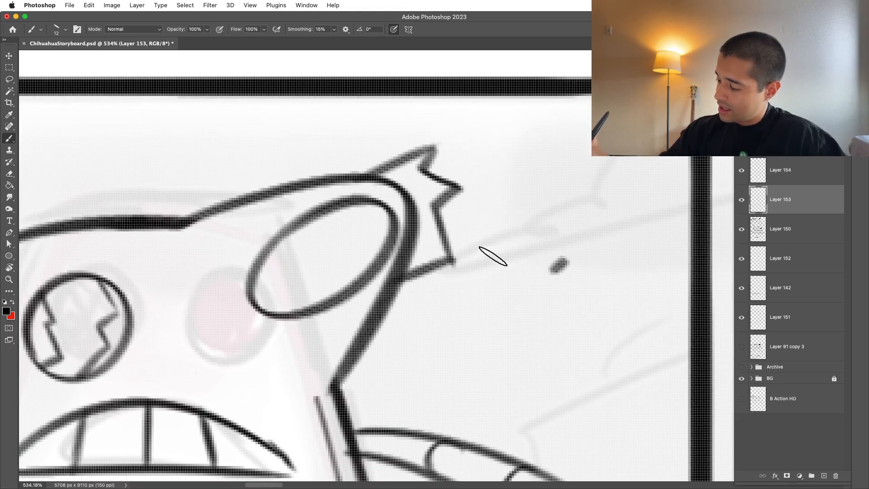
{"action": "key", "text": "super+z"}
Step: Draw the broken-off horn piece flying away to the right of the robot's head
{"action": "mouse_move", "coordinate": [520, 299]}
{"action": "left_mouse_down"}
{"action": "mouse_move", "coordinate": [482, 261]}
{"action": "mouse_move", "coordinate": [528, 188]}
{"action": "mouse_move", "coordinate": [567, 282]}
{"action": "mouse_move", "coordinate": [641, 232]}
{"action": "mouse_move", "coordinate": [554, 337]}
{"action": "left_mouse_up"}
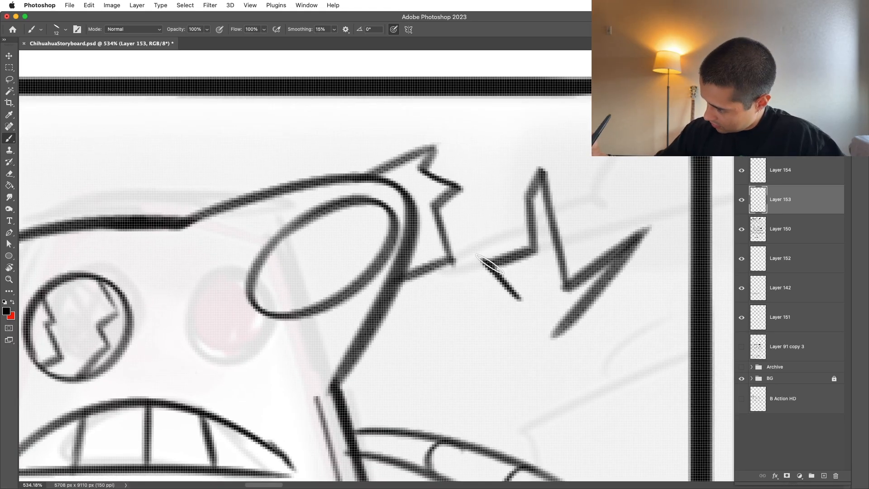
{"action": "left_click_drag", "start_coordinate": [482, 260], "coordinate": [554, 337]}
{"action": "left_click_drag", "start_coordinate": [568, 287], "coordinate": [556, 336]}
{"action": "key", "text": "z"}
{"action": "left_click_drag", "start_coordinate": [601, 199], "coordinate": [569, 243]}
{"action": "left_click_drag", "start_coordinate": [633, 251], "coordinate": [624, 261]}
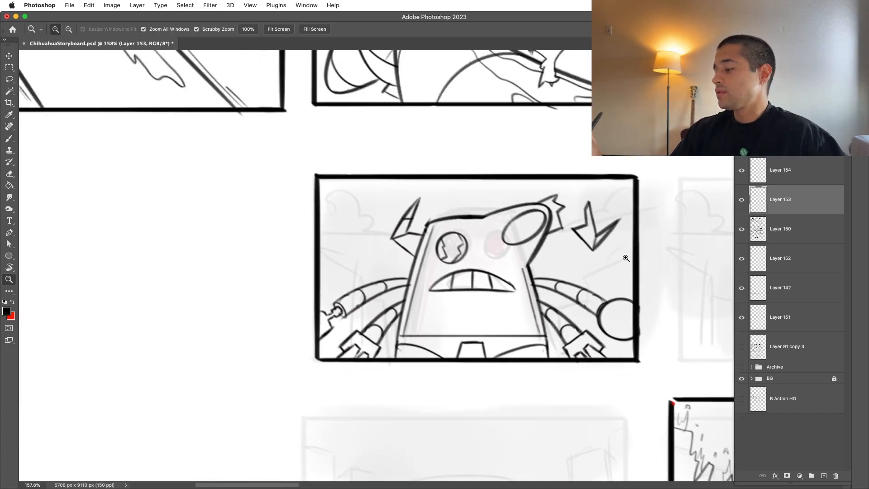
{"action": "left_click_drag", "start_coordinate": [604, 220], "coordinate": [628, 203]}
Step: Add short crease lines beside the bulging eye and at the bend in the head's right side
{"action": "key", "text": "b"}
{"action": "left_click_drag", "start_coordinate": [489, 215], "coordinate": [508, 205]}
{"action": "left_click_drag", "start_coordinate": [367, 257], "coordinate": [446, 217]}
{"action": "key", "text": "super+z"}
{"action": "key", "text": "super+z"}
{"action": "left_click_drag", "start_coordinate": [401, 257], "coordinate": [440, 231]}
{"action": "key", "text": "super+z"}
{"action": "left_click_drag", "start_coordinate": [491, 301], "coordinate": [460, 352]}
{"action": "key", "text": "super+z"}
{"action": "left_click_drag", "start_coordinate": [493, 309], "coordinate": [466, 359]}
{"action": "left_click_drag", "start_coordinate": [521, 300], "coordinate": [493, 349]}
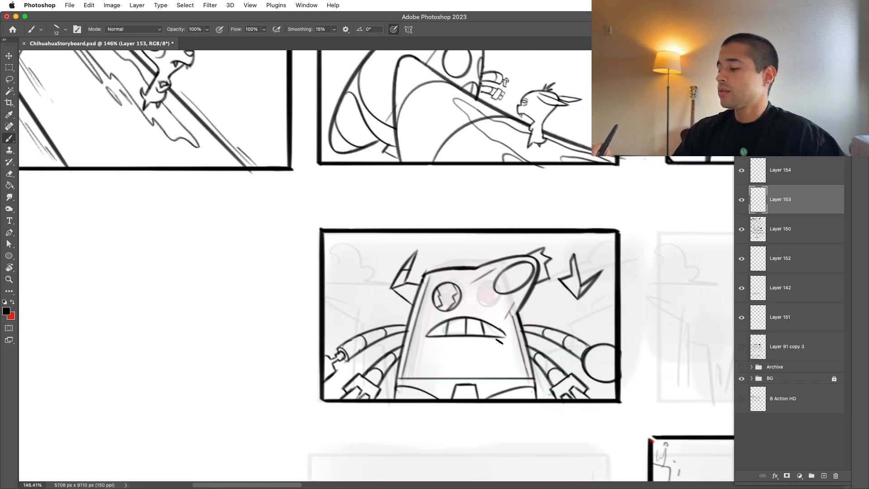
Step: Duplicate the finished robot panel layer and move the copy onto the third rough thumbnail in the row
{"action": "left_click_drag", "start_coordinate": [531, 380], "coordinate": [516, 392]}
{"action": "left_click_drag", "start_coordinate": [551, 416], "coordinate": [455, 401]}
{"action": "mouse_move", "coordinate": [577, 394]}
{"action": "left_mouse_down"}
{"action": "mouse_move", "coordinate": [601, 387]}
{"action": "mouse_move", "coordinate": [505, 417]}
{"action": "mouse_move", "coordinate": [379, 400]}
{"action": "left_mouse_up"}
{"action": "left_click_drag", "start_coordinate": [294, 396], "coordinate": [332, 408]}
{"action": "key", "text": "super+j"}
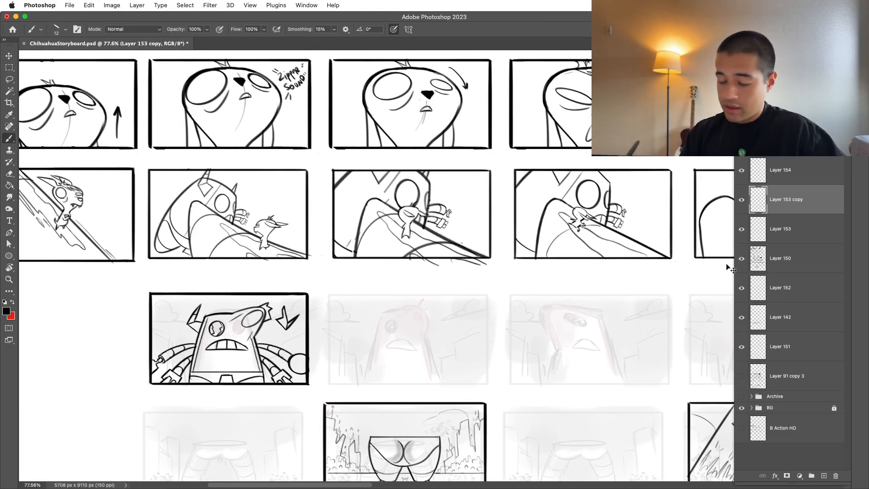
{"action": "key", "text": "super+t"}
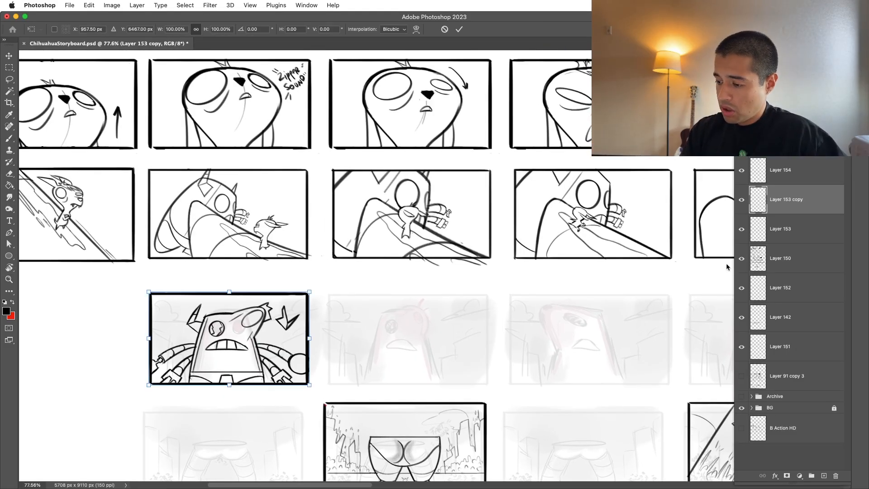
{"action": "left_click_drag", "start_coordinate": [261, 339], "coordinate": [620, 339]}
{"action": "key", "text": "Return"}
Step: Delete the upper head, eyes and horns from the copied panel, keeping the mouth, body and frame
{"action": "left_click_drag", "start_coordinate": [681, 332], "coordinate": [678, 339]}
{"action": "key", "text": "m"}
{"action": "mouse_move", "coordinate": [327, 253]}
{"action": "left_mouse_down"}
{"action": "mouse_move", "coordinate": [624, 409]}
{"action": "mouse_move", "coordinate": [643, 428]}
{"action": "mouse_move", "coordinate": [641, 330]}
{"action": "left_mouse_up"}
{"action": "key", "text": "Delete"}
{"action": "key", "text": "super+d"}
Step: Select the mouth in the copied panel and skew it about 22 degrees horizontally to follow the rough sketch
{"action": "left_click_drag", "start_coordinate": [494, 324], "coordinate": [512, 328]}
{"action": "key", "text": "l"}
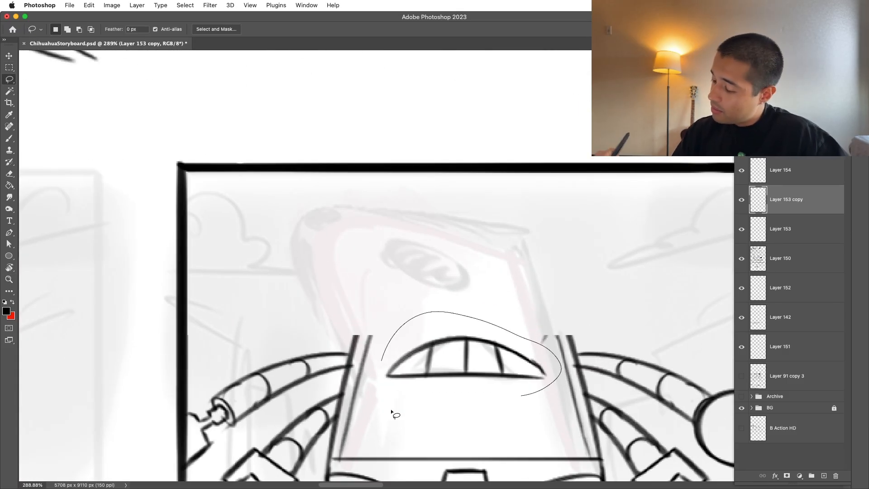
{"action": "left_click_drag", "start_coordinate": [380, 388], "coordinate": [397, 330]}
{"action": "key", "text": "super+t"}
{"action": "right_click", "coordinate": [499, 346]}
{"action": "left_click", "coordinate": [503, 308]}
{"action": "left_click_drag", "start_coordinate": [469, 312], "coordinate": [416, 294]}
{"action": "left_click_drag", "start_coordinate": [352, 354], "coordinate": [365, 356]}
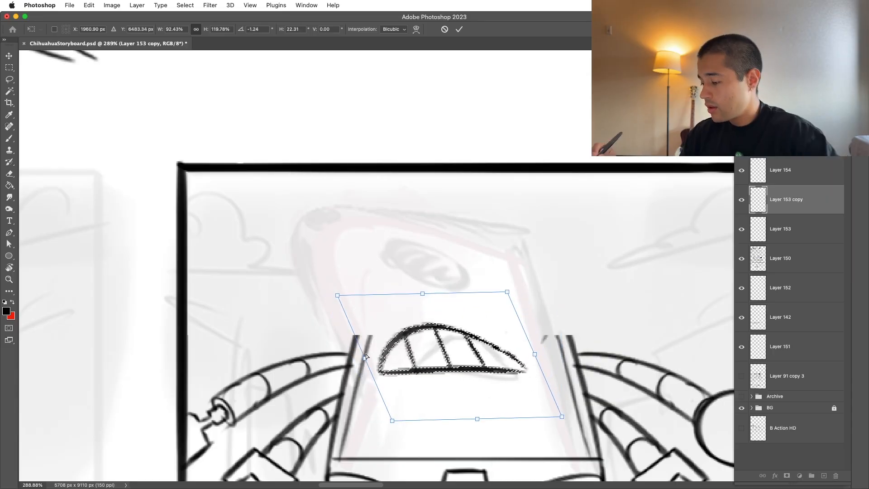
{"action": "key", "text": "Return"}
Step: Deselect the mouth and draw a round eye above it in the copied panel
{"action": "key", "text": "e"}
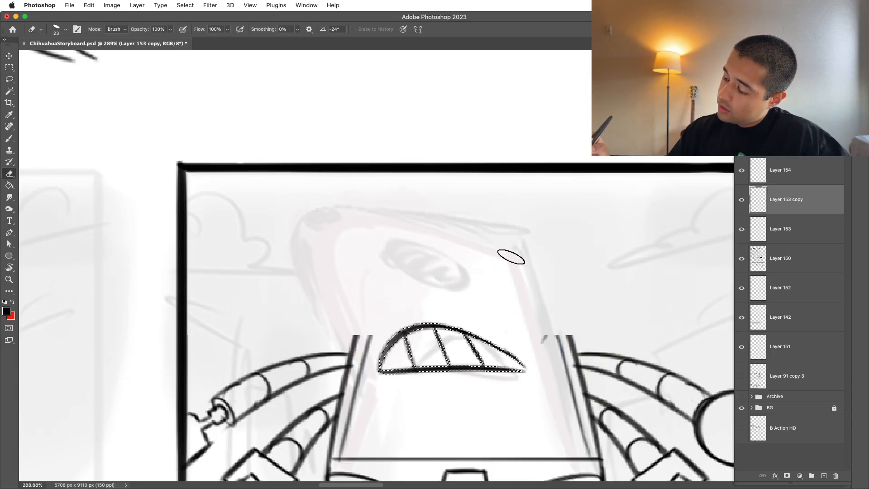
{"action": "key", "text": "b"}
{"action": "key", "text": "super+d"}
{"action": "mouse_move", "coordinate": [426, 261]}
{"action": "left_mouse_down"}
{"action": "mouse_move", "coordinate": [501, 286]}
{"action": "mouse_move", "coordinate": [417, 252]}
{"action": "mouse_move", "coordinate": [427, 289]}
{"action": "mouse_move", "coordinate": [481, 299]}
{"action": "left_mouse_up"}
{"action": "key", "text": "super+z"}
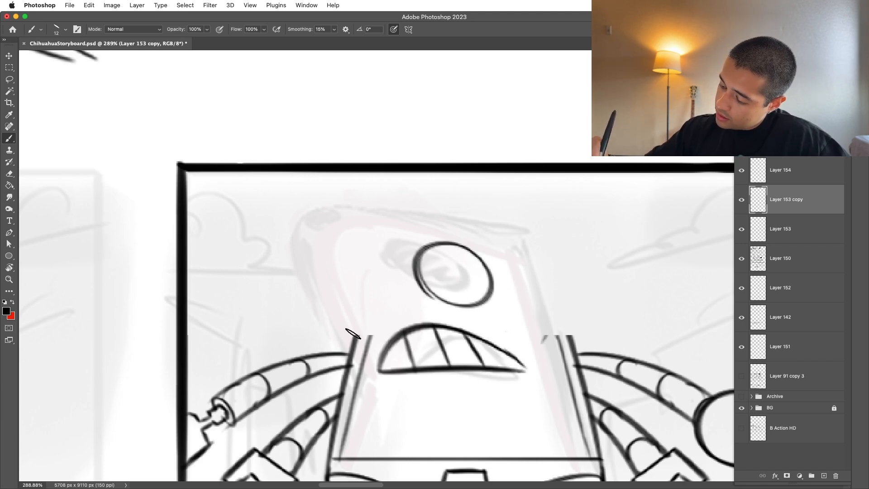
Step: Draw a small jagged notch at the top of the robot's left body edge and try the head's side line
{"action": "left_click_drag", "start_coordinate": [351, 326], "coordinate": [290, 275]}
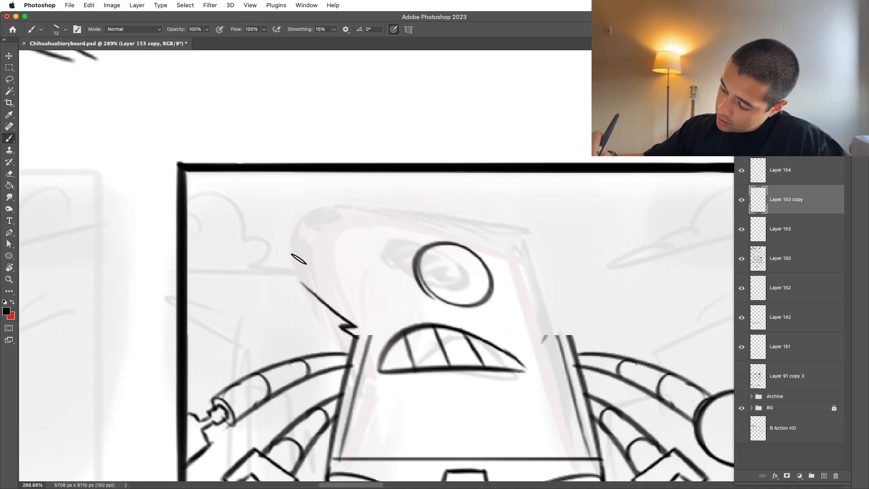
{"action": "left_click_drag", "start_coordinate": [348, 321], "coordinate": [296, 281]}
{"action": "key", "text": "super+z"}
Step: Try a rounded head outline leaning left, with a side line running down to the body's right edge
{"action": "key", "text": "super+z"}
{"action": "mouse_move", "coordinate": [348, 321]}
{"action": "left_mouse_down"}
{"action": "mouse_move", "coordinate": [308, 279]}
{"action": "mouse_move", "coordinate": [391, 215]}
{"action": "left_mouse_up"}
{"action": "left_click_drag", "start_coordinate": [450, 234], "coordinate": [509, 251]}
{"action": "key", "text": "super+z"}
{"action": "mouse_move", "coordinate": [327, 277]}
{"action": "left_mouse_down"}
{"action": "mouse_move", "coordinate": [546, 243]}
{"action": "mouse_move", "coordinate": [566, 347]}
{"action": "left_mouse_up"}
{"action": "key", "text": "super+z"}
{"action": "left_click_drag", "start_coordinate": [538, 240], "coordinate": [581, 364]}
{"action": "key", "text": "super+z"}
{"action": "key", "text": "z"}
{"action": "left_click_drag", "start_coordinate": [580, 256], "coordinate": [533, 351]}
{"action": "key", "text": "b"}
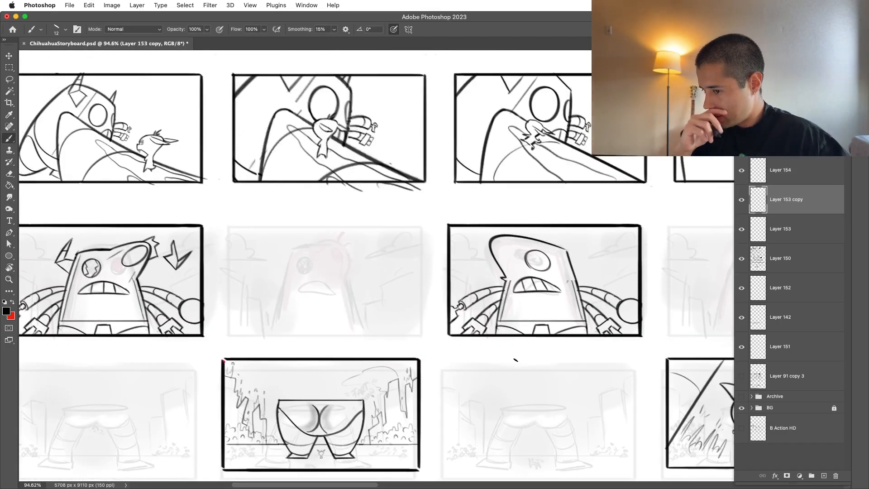
{"action": "key", "text": "z"}
{"action": "mouse_move", "coordinate": [535, 224]}
{"action": "left_mouse_down"}
{"action": "mouse_move", "coordinate": [561, 211]}
{"action": "mouse_move", "coordinate": [538, 263]}
{"action": "mouse_move", "coordinate": [528, 192]}
{"action": "left_mouse_up"}
{"action": "key", "text": "b"}
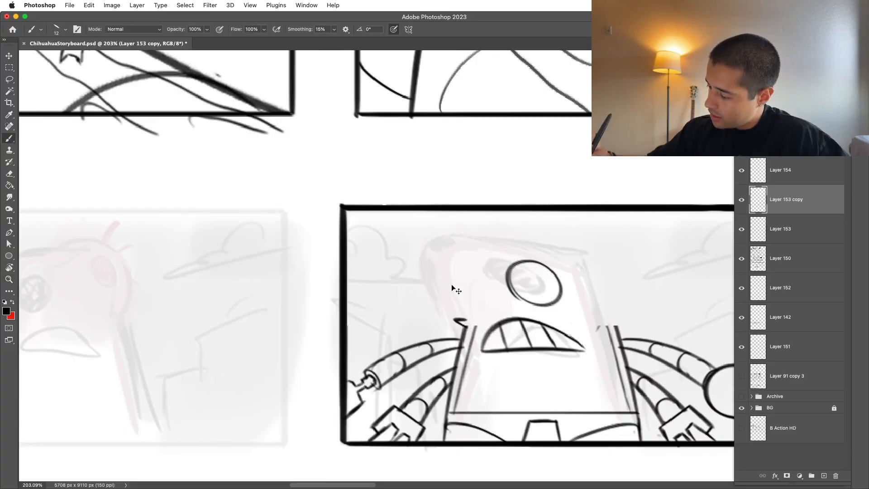
Step: Draw a straight slanted left head edge up from the notch and a straight sloping top edge, rotating the canvas for each stroke
{"action": "left_click_drag", "start_coordinate": [464, 316], "coordinate": [413, 229]}
{"action": "key", "text": "r"}
{"action": "left_click_drag", "start_coordinate": [512, 388], "coordinate": [579, 260]}
{"action": "key", "text": "b"}
{"action": "left_click_drag", "start_coordinate": [385, 282], "coordinate": [520, 112]}
{"action": "key", "text": "r"}
{"action": "left_click_drag", "start_coordinate": [566, 165], "coordinate": [592, 328]}
{"action": "key", "text": "z"}
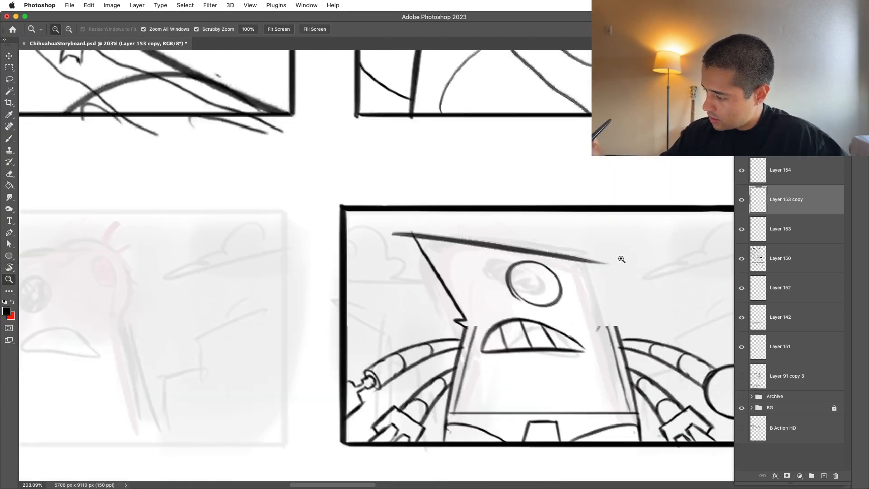
Step: Draw a narrow slanted oval for the squashed left eye beside the head's left edge
{"action": "left_click_drag", "start_coordinate": [620, 259], "coordinate": [590, 290]}
{"action": "key", "text": "r"}
{"action": "key", "text": "z"}
{"action": "left_click_drag", "start_coordinate": [575, 234], "coordinate": [602, 210]}
{"action": "key", "text": "b"}
{"action": "left_click_drag", "start_coordinate": [506, 287], "coordinate": [547, 307]}
{"action": "key", "text": "super+z"}
{"action": "mouse_move", "coordinate": [496, 283]}
{"action": "left_mouse_down"}
{"action": "mouse_move", "coordinate": [527, 313]}
{"action": "mouse_move", "coordinate": [519, 291]}
{"action": "mouse_move", "coordinate": [496, 284]}
{"action": "left_mouse_up"}
{"action": "key", "text": "super+z"}
Step: Draw the head's right edge down to the body and erase the overshooting ends of the top edge
{"action": "key", "text": "z"}
{"action": "left_click_drag", "start_coordinate": [623, 273], "coordinate": [595, 296]}
{"action": "key", "text": "b"}
{"action": "key", "text": "z"}
{"action": "mouse_move", "coordinate": [678, 301]}
{"action": "left_mouse_down"}
{"action": "mouse_move", "coordinate": [646, 309]}
{"action": "mouse_move", "coordinate": [626, 280]}
{"action": "mouse_move", "coordinate": [632, 275]}
{"action": "left_mouse_up"}
{"action": "key", "text": "b"}
{"action": "key", "text": "super+z"}
{"action": "mouse_move", "coordinate": [567, 271]}
{"action": "left_mouse_down"}
{"action": "mouse_move", "coordinate": [596, 356]}
{"action": "mouse_move", "coordinate": [568, 255]}
{"action": "left_mouse_up"}
{"action": "key", "text": "e"}
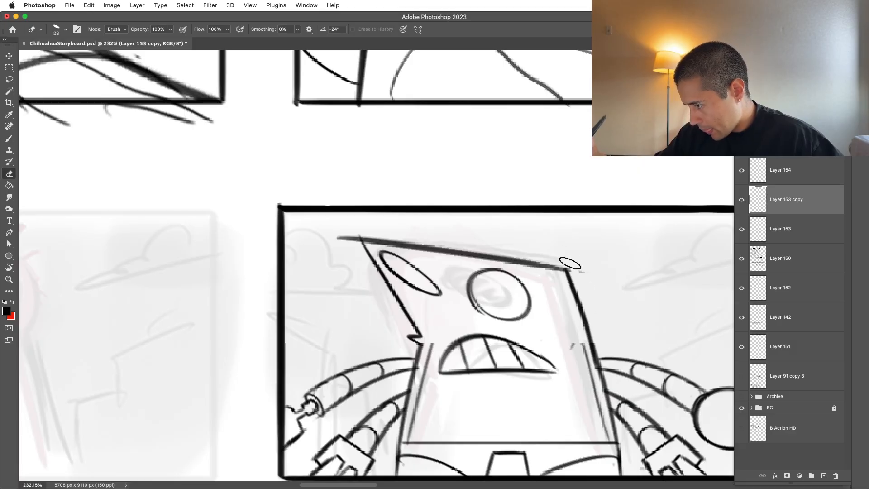
{"action": "key", "text": "z"}
{"action": "left_click_drag", "start_coordinate": [504, 235], "coordinate": [475, 238]}
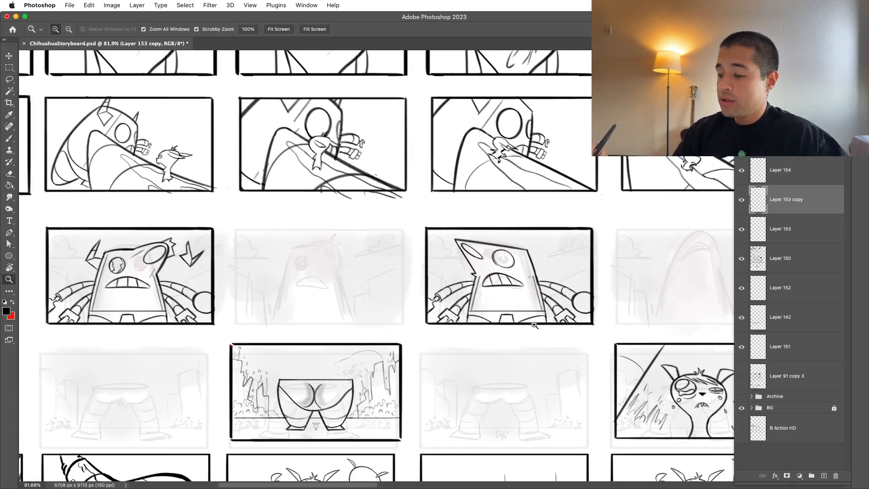
Step: Add an inner edge line along the head's right side to connect it with the body lines
{"action": "left_click_drag", "start_coordinate": [524, 273], "coordinate": [526, 237]}
{"action": "key", "text": "b"}
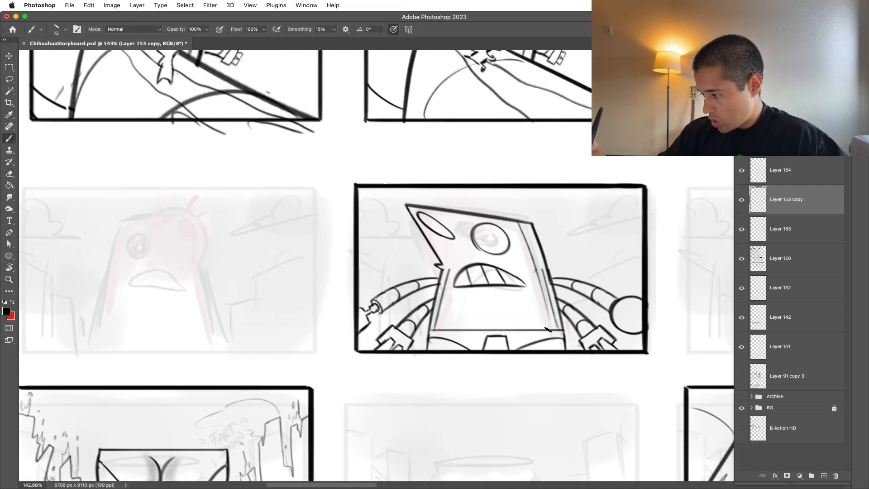
{"action": "key", "text": "e"}
{"action": "key", "text": "z"}
{"action": "left_click_drag", "start_coordinate": [542, 275], "coordinate": [537, 291]}
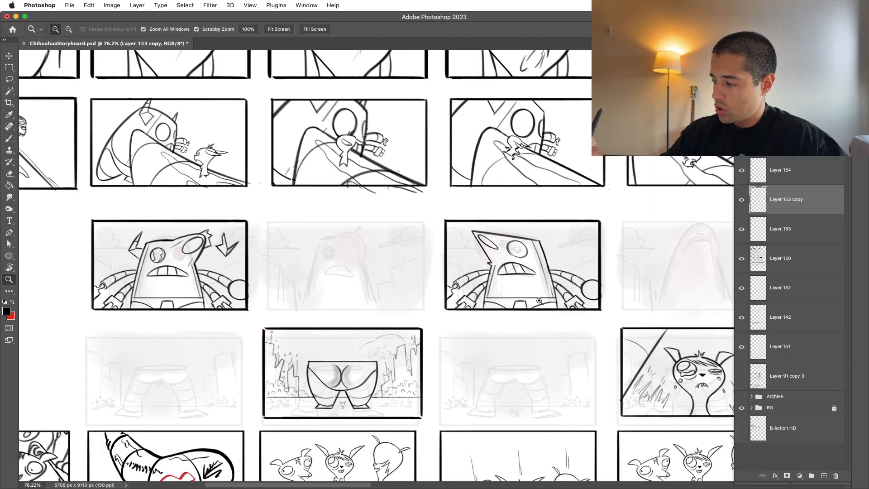
Step: Draw a jagged broken horn stump on the right side of the robot's head in the copied panel
{"action": "left_click_drag", "start_coordinate": [540, 304], "coordinate": [621, 185]}
{"action": "key", "text": "b"}
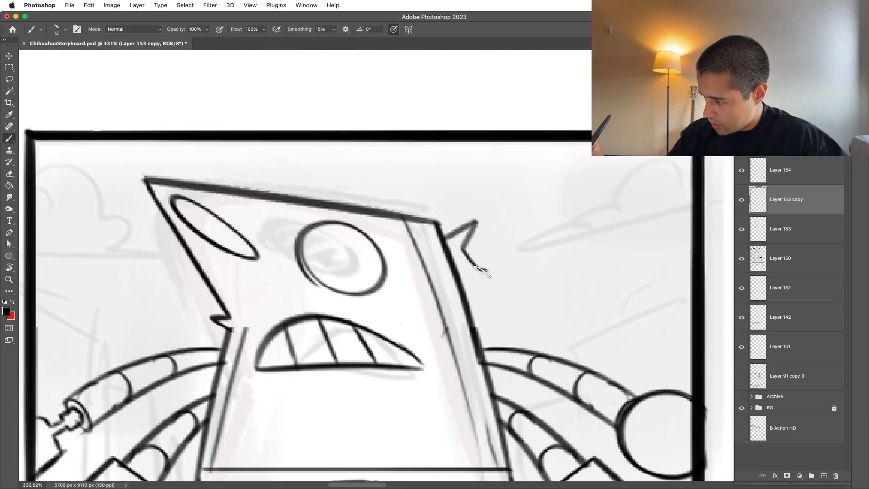
{"action": "key", "text": "z"}
{"action": "key", "text": "b"}
{"action": "mouse_move", "coordinate": [509, 233]}
{"action": "left_mouse_down"}
{"action": "mouse_move", "coordinate": [432, 240]}
{"action": "mouse_move", "coordinate": [466, 245]}
{"action": "mouse_move", "coordinate": [512, 204]}
{"action": "left_mouse_up"}
Step: Draw the angular horn on the left side of the robot's head beside the squashed eye
{"action": "key", "text": "z"}
{"action": "key", "text": "b"}
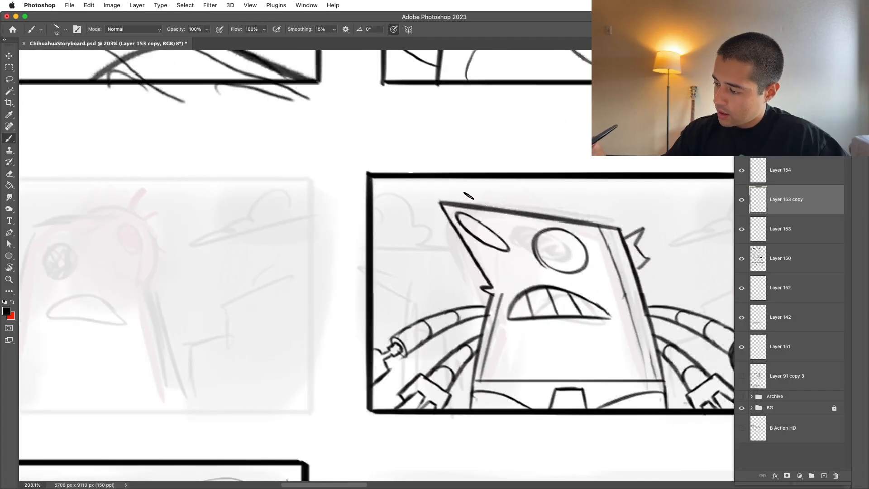
{"action": "key", "text": "super+z"}
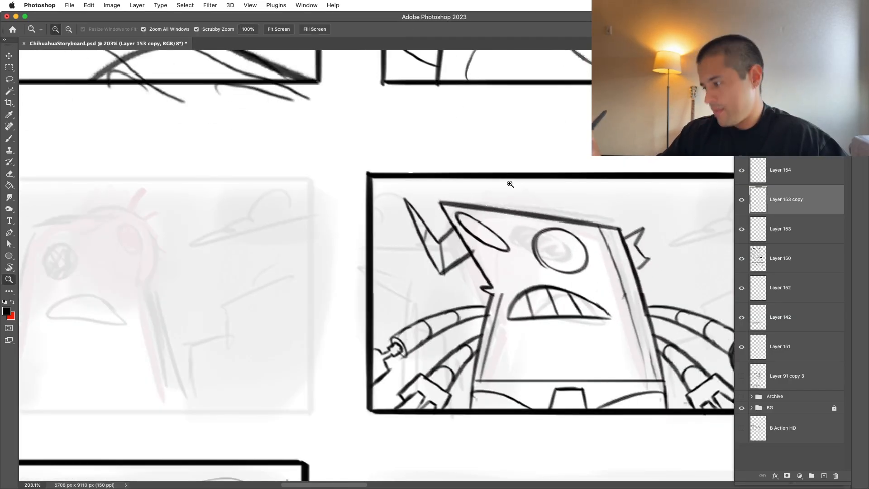
Step: Duplicate the finished punched-robot panel onto the next rough thumbnail in the row
{"action": "key", "text": "z"}
{"action": "left_click_drag", "start_coordinate": [497, 189], "coordinate": [439, 200]}
{"action": "key", "text": "b"}
{"action": "left_click_drag", "start_coordinate": [468, 278], "coordinate": [409, 315]}
{"action": "key", "text": "z"}
{"action": "key", "text": "b"}
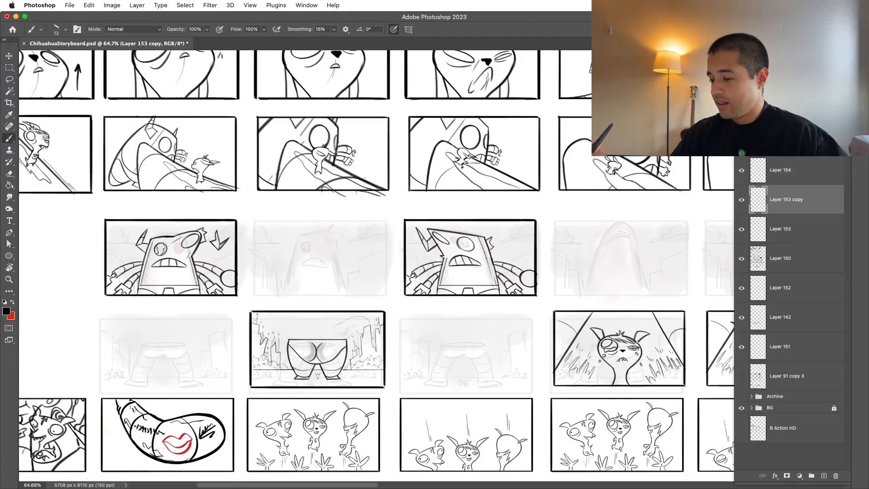
{"action": "scroll", "coordinate": [592, 333], "scroll_direction": "right", "scroll_amount": 5}
{"action": "scroll", "coordinate": [592, 334], "scroll_direction": "up", "scroll_amount": 2}
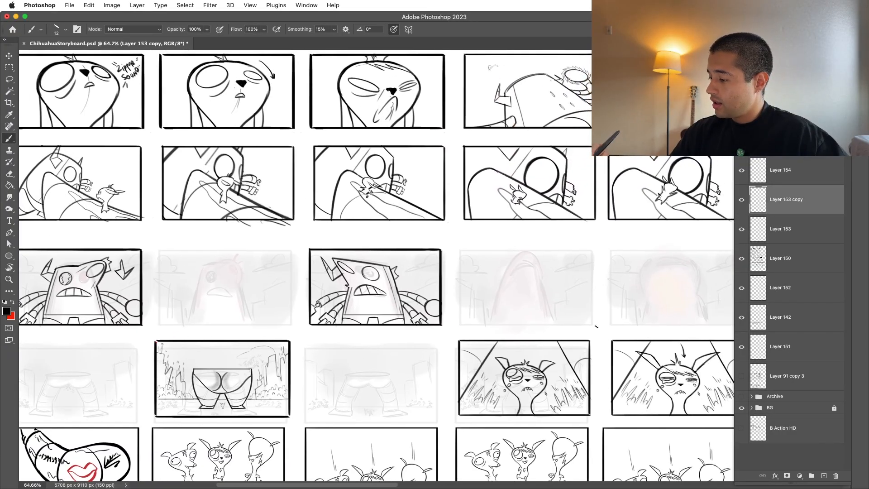
{"action": "scroll", "coordinate": [605, 274], "scroll_direction": "up", "scroll_amount": 2}
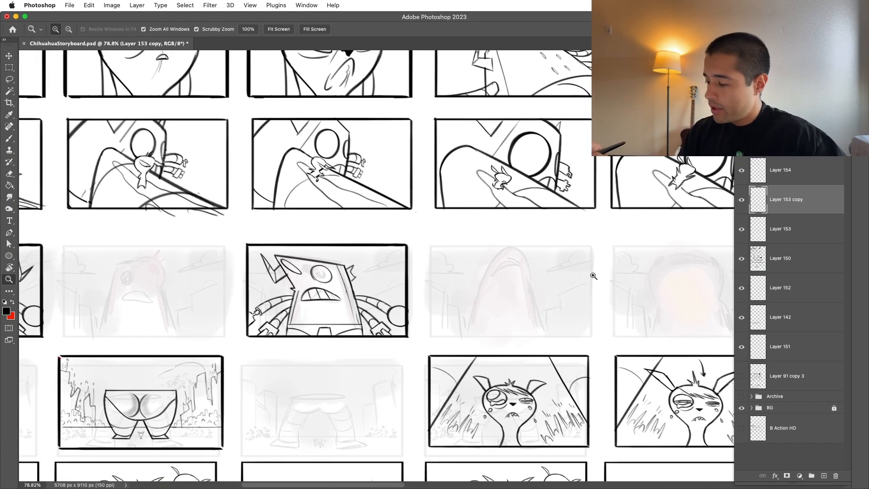
{"action": "key", "text": "v"}
{"action": "left_click_drag", "start_coordinate": [414, 321], "coordinate": [598, 292]}
{"action": "scroll", "coordinate": [605, 272], "scroll_direction": "up", "scroll_amount": 10}
Step: Delete the head, horns and eyes from the copied panel and erase the remaining mouth, keeping the body and arms
{"action": "key", "text": "m"}
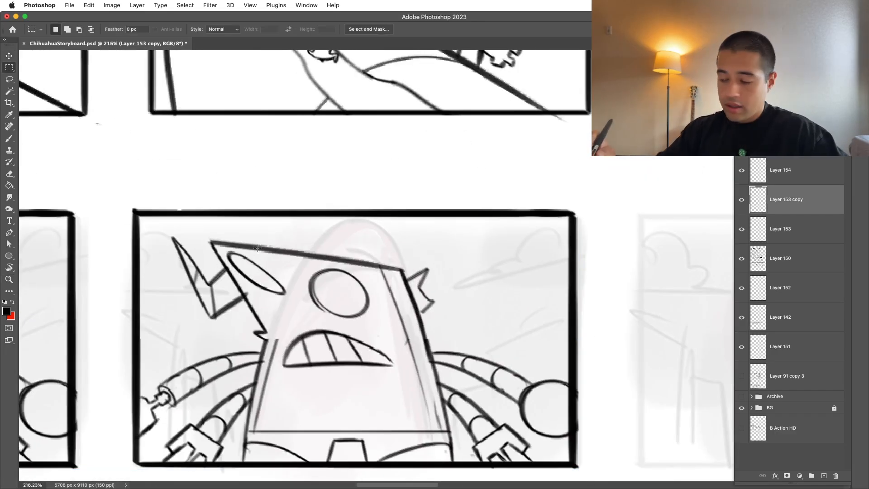
{"action": "left_click_drag", "start_coordinate": [152, 233], "coordinate": [453, 334]}
{"action": "key", "text": "Delete"}
{"action": "key", "text": "ctrl+d"}
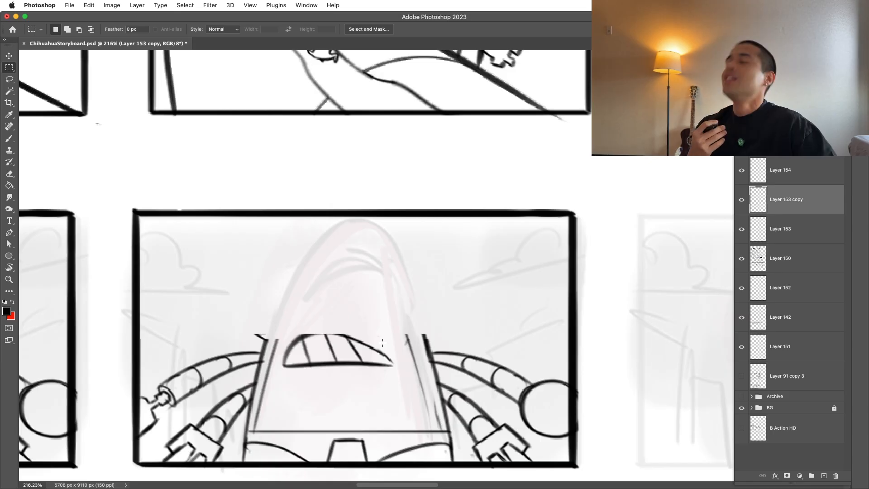
{"action": "key", "text": "e"}
{"action": "mouse_move", "coordinate": [281, 317]}
{"action": "left_mouse_down"}
{"action": "mouse_move", "coordinate": [326, 305]}
{"action": "mouse_move", "coordinate": [346, 355]}
{"action": "mouse_move", "coordinate": [383, 372]}
{"action": "left_mouse_up"}
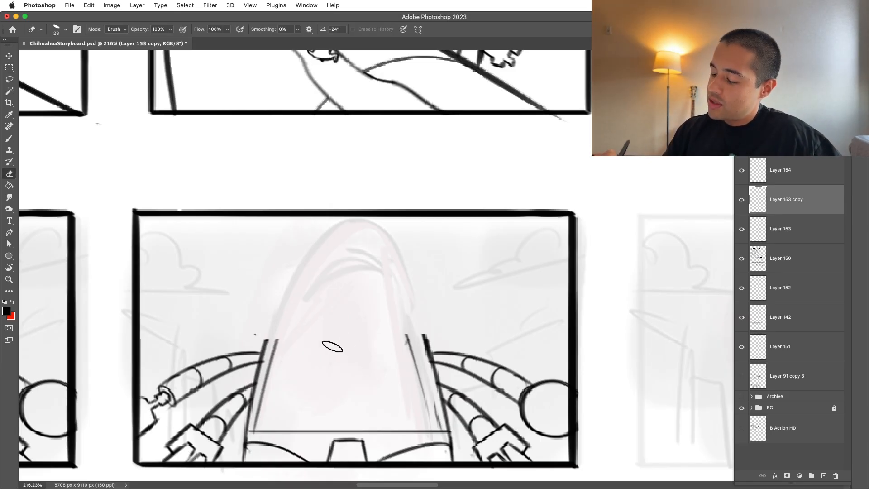
Step: Extend the head's sides upward from the body and join them with an arched top edge
{"action": "key", "text": "b"}
{"action": "mouse_move", "coordinate": [256, 367]}
{"action": "left_mouse_down"}
{"action": "mouse_move", "coordinate": [290, 272]}
{"action": "mouse_move", "coordinate": [417, 292]}
{"action": "left_mouse_up"}
{"action": "key", "text": "super+z"}
{"action": "mouse_move", "coordinate": [291, 273]}
{"action": "left_mouse_down"}
{"action": "mouse_move", "coordinate": [422, 294]}
{"action": "mouse_move", "coordinate": [433, 370]}
{"action": "left_mouse_up"}
{"action": "key", "text": "super+z"}
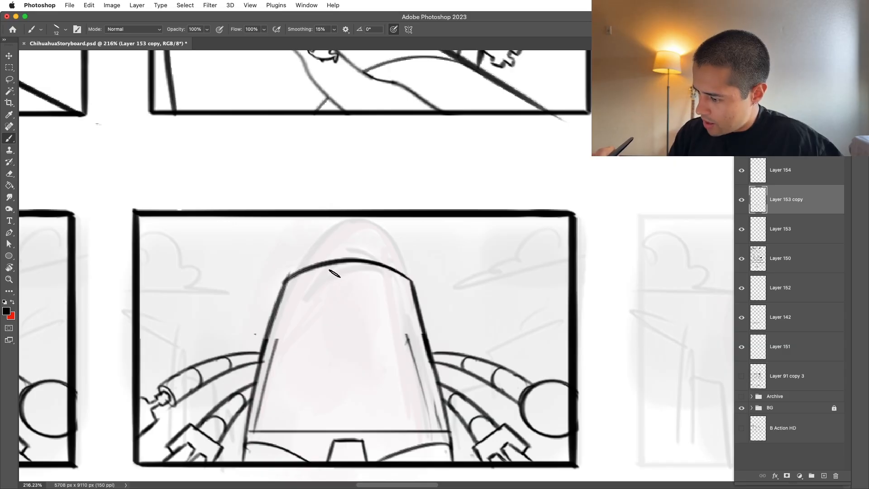
{"action": "key", "text": "super+z"}
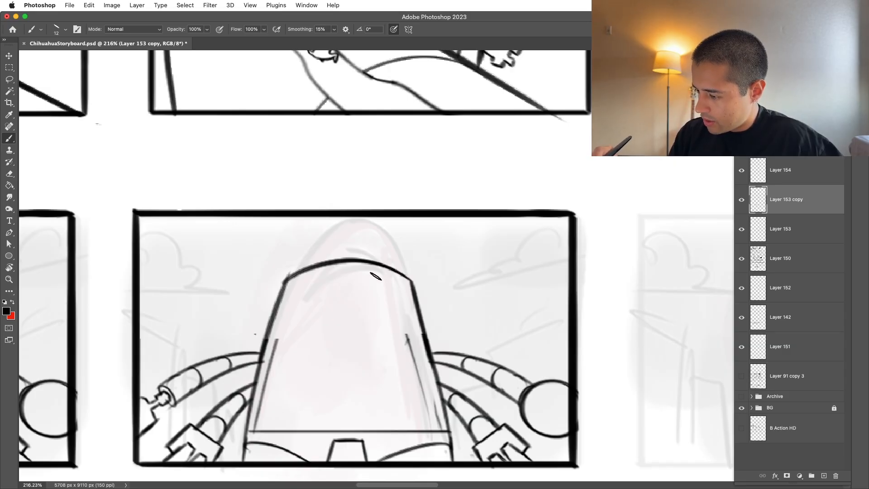
Step: Draw a wide downturned crescent mouth just beneath the head's top edge
{"action": "left_click_drag", "start_coordinate": [344, 272], "coordinate": [392, 319]}
{"action": "key", "text": "super+z"}
{"action": "left_click_drag", "start_coordinate": [340, 293], "coordinate": [368, 274]}
{"action": "mouse_move", "coordinate": [258, 346]}
{"action": "left_mouse_down"}
{"action": "mouse_move", "coordinate": [272, 315]}
{"action": "mouse_move", "coordinate": [407, 308]}
{"action": "left_mouse_up"}
{"action": "key", "text": "super+z"}
{"action": "mouse_move", "coordinate": [263, 346]}
{"action": "left_mouse_down"}
{"action": "mouse_move", "coordinate": [369, 259]}
{"action": "mouse_move", "coordinate": [434, 344]}
{"action": "left_mouse_up"}
{"action": "left_click_drag", "start_coordinate": [262, 360], "coordinate": [437, 403]}
{"action": "key", "text": "super+z"}
{"action": "mouse_move", "coordinate": [258, 363]}
{"action": "left_mouse_down"}
{"action": "mouse_move", "coordinate": [438, 371]}
{"action": "mouse_move", "coordinate": [441, 384]}
{"action": "left_mouse_up"}
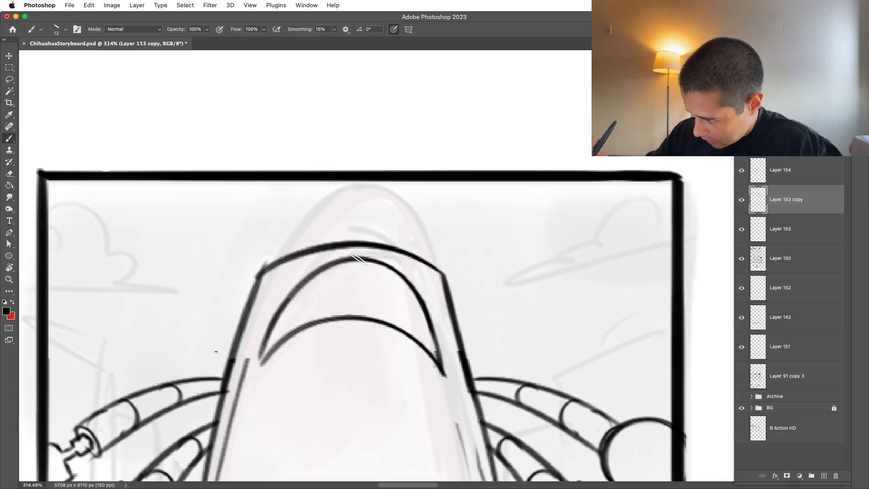
Step: Divide the crescent mouth into teeth with one centre line and a slanted line on each side
{"action": "left_click_drag", "start_coordinate": [359, 259], "coordinate": [358, 314]}
{"action": "left_click_drag", "start_coordinate": [303, 283], "coordinate": [297, 323]}
{"action": "left_click_drag", "start_coordinate": [400, 270], "coordinate": [408, 339]}
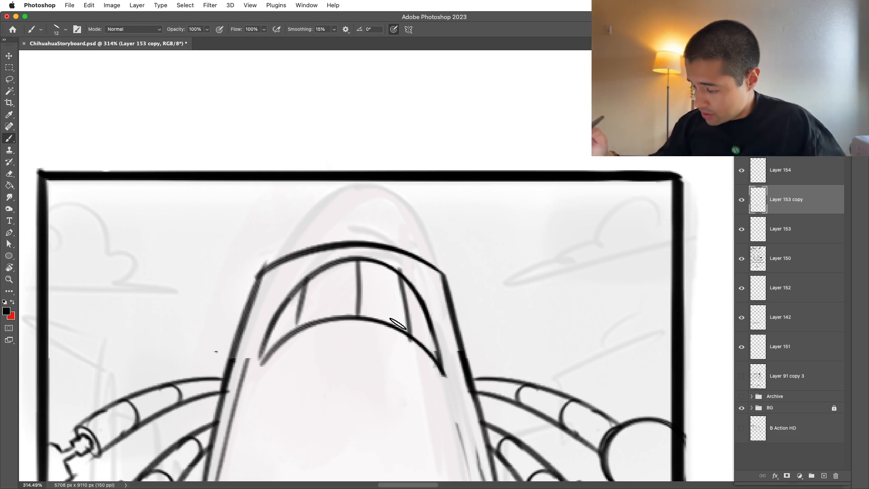
{"action": "key", "text": "super+z"}
{"action": "key", "text": "super+z"}
{"action": "key", "text": "super+z"}
{"action": "key", "text": "super+z"}
{"action": "left_click_drag", "start_coordinate": [357, 259], "coordinate": [358, 317]}
{"action": "left_click_drag", "start_coordinate": [391, 268], "coordinate": [410, 336]}
{"action": "left_click_drag", "start_coordinate": [313, 277], "coordinate": [300, 334]}
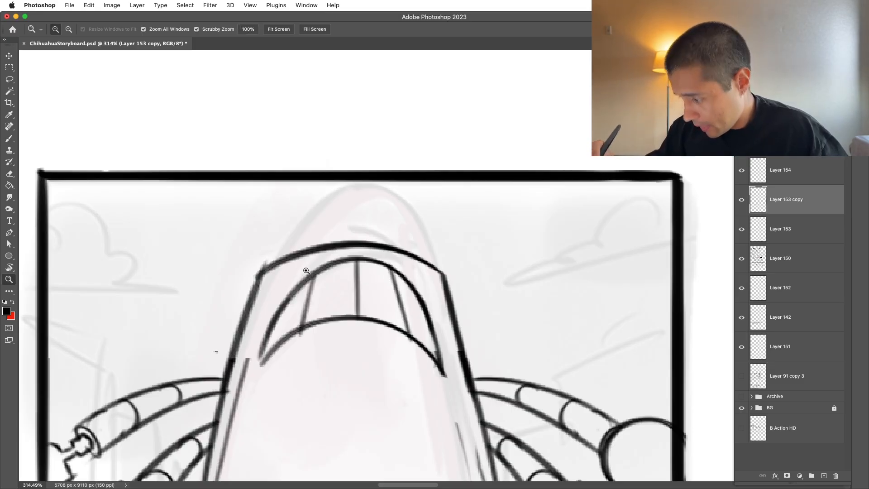
Step: Erase the hard corner where the head's top edge meets its right side
{"action": "left_click_drag", "start_coordinate": [301, 290], "coordinate": [262, 312]}
{"action": "left_click_drag", "start_coordinate": [481, 250], "coordinate": [515, 200]}
{"action": "mouse_move", "coordinate": [516, 200]}
{"action": "left_mouse_down"}
{"action": "mouse_move", "coordinate": [462, 239]}
{"action": "mouse_move", "coordinate": [445, 237]}
{"action": "left_mouse_up"}
{"action": "key", "text": "e"}
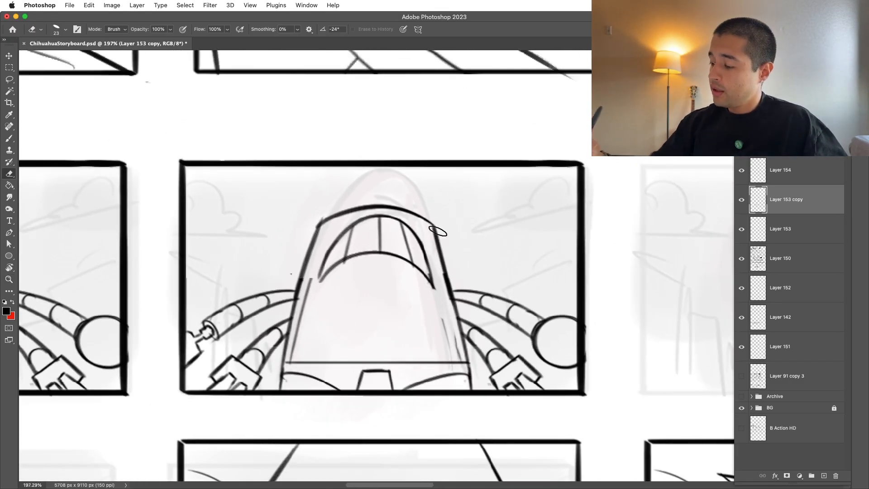
{"action": "mouse_move", "coordinate": [455, 203]}
{"action": "left_mouse_down"}
{"action": "mouse_move", "coordinate": [437, 201]}
{"action": "mouse_move", "coordinate": [521, 170]}
{"action": "left_mouse_up"}
{"action": "key", "text": "b"}
{"action": "mouse_move", "coordinate": [248, 270]}
{"action": "left_mouse_down"}
{"action": "mouse_move", "coordinate": [247, 208]}
{"action": "mouse_move", "coordinate": [336, 191]}
{"action": "mouse_move", "coordinate": [399, 224]}
{"action": "left_mouse_up"}
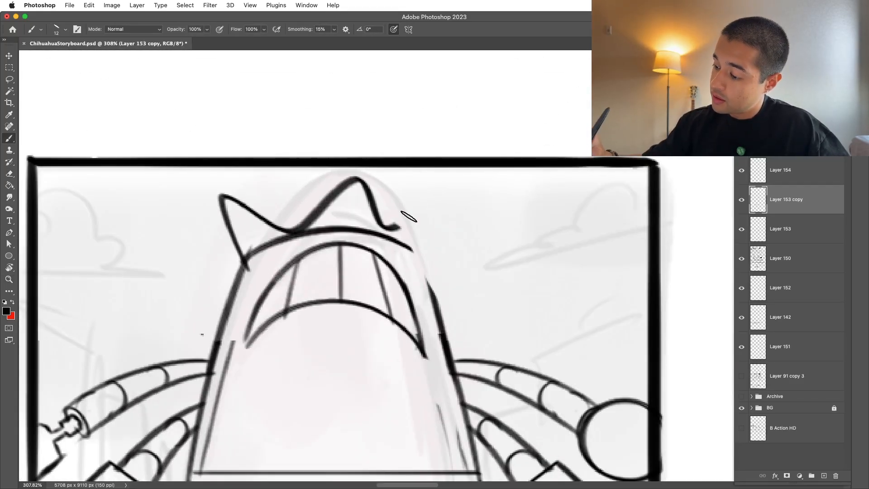
{"action": "key", "text": "super+z"}
Step: Erase the low arched top and redraw the head outline as a tall, narrow dome following the rough sketch
{"action": "key", "text": "e"}
{"action": "mouse_move", "coordinate": [249, 267]}
{"action": "left_mouse_down"}
{"action": "mouse_move", "coordinate": [306, 205]}
{"action": "mouse_move", "coordinate": [315, 221]}
{"action": "mouse_move", "coordinate": [395, 222]}
{"action": "mouse_move", "coordinate": [358, 236]}
{"action": "left_mouse_up"}
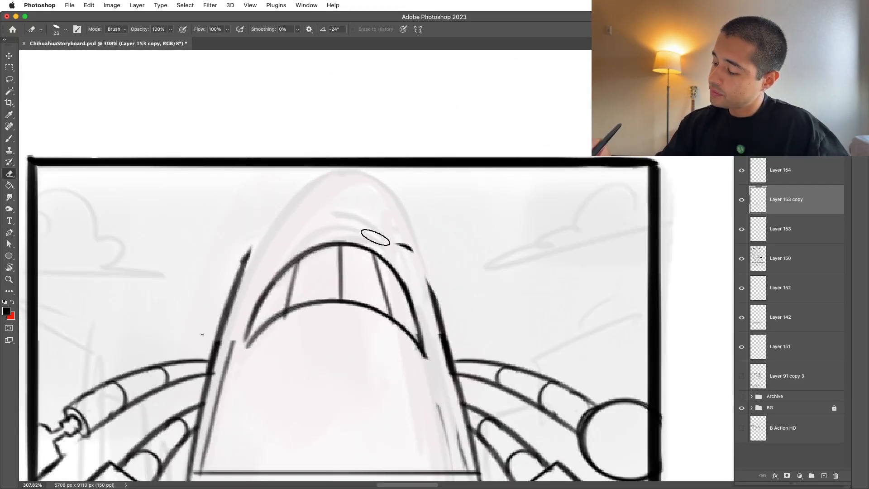
{"action": "key", "text": "b"}
{"action": "left_click_drag", "start_coordinate": [234, 294], "coordinate": [422, 240]}
{"action": "key", "text": "super+z"}
{"action": "left_click_drag", "start_coordinate": [235, 298], "coordinate": [422, 240]}
{"action": "left_click_drag", "start_coordinate": [430, 285], "coordinate": [444, 342]}
{"action": "key", "text": "super+z"}
{"action": "mouse_move", "coordinate": [229, 317]}
{"action": "left_mouse_down"}
{"action": "mouse_move", "coordinate": [329, 179]}
{"action": "mouse_move", "coordinate": [450, 343]}
{"action": "mouse_move", "coordinate": [299, 195]}
{"action": "mouse_move", "coordinate": [394, 218]}
{"action": "mouse_move", "coordinate": [329, 180]}
{"action": "mouse_move", "coordinate": [387, 226]}
{"action": "mouse_move", "coordinate": [379, 193]}
{"action": "mouse_move", "coordinate": [435, 303]}
{"action": "left_mouse_up"}
{"action": "key", "text": "super+z"}
{"action": "key", "text": "super+z"}
{"action": "key", "text": "super+z"}
{"action": "left_click_drag", "start_coordinate": [362, 184], "coordinate": [437, 312]}
{"action": "left_click_drag", "start_coordinate": [392, 205], "coordinate": [451, 322]}
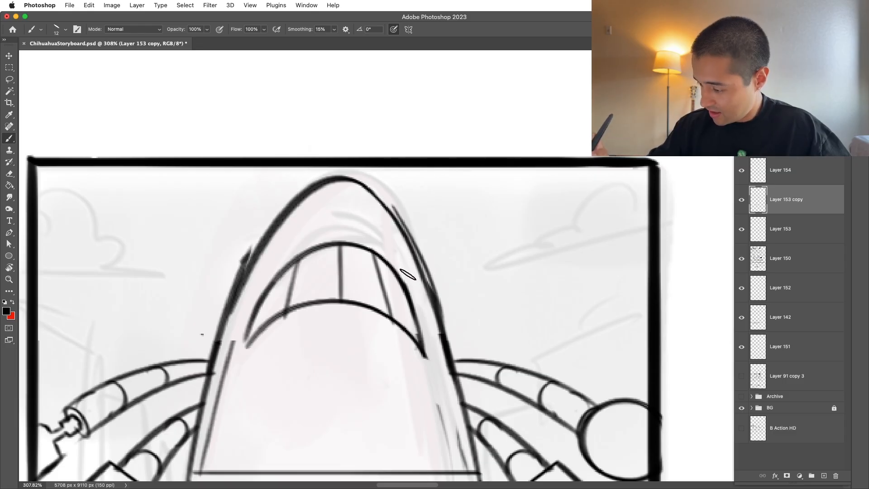
Step: Select the mouth and warp its middle upward to follow the curve of the tall dome
{"action": "mouse_move", "coordinate": [419, 299]}
{"action": "left_mouse_down"}
{"action": "mouse_move", "coordinate": [268, 254]}
{"action": "mouse_move", "coordinate": [263, 374]}
{"action": "left_mouse_up"}
{"action": "key", "text": "super+t"}
{"action": "right_click", "coordinate": [361, 258]}
{"action": "left_click_drag", "start_coordinate": [344, 250], "coordinate": [340, 206]}
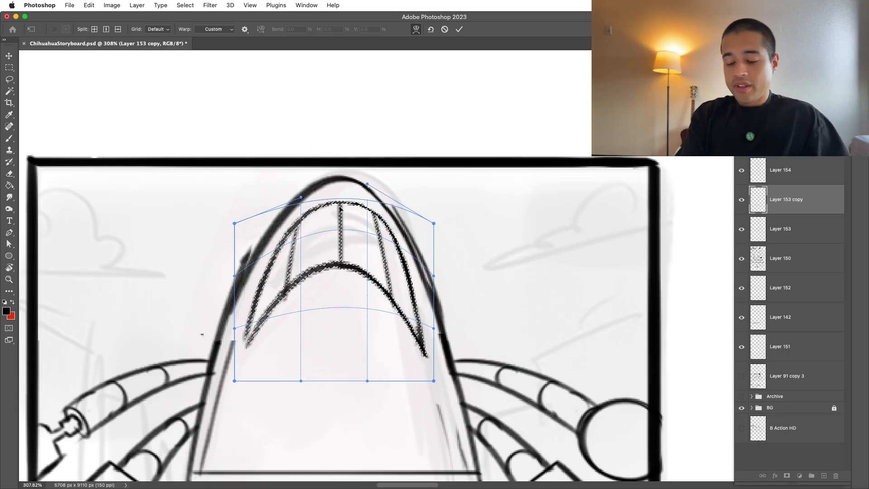
{"action": "key", "text": "Return"}
{"action": "key", "text": "super+d"}
Step: Draw vertical crease lines down the centre of the stretched face beneath the mouth
{"action": "key", "text": "e"}
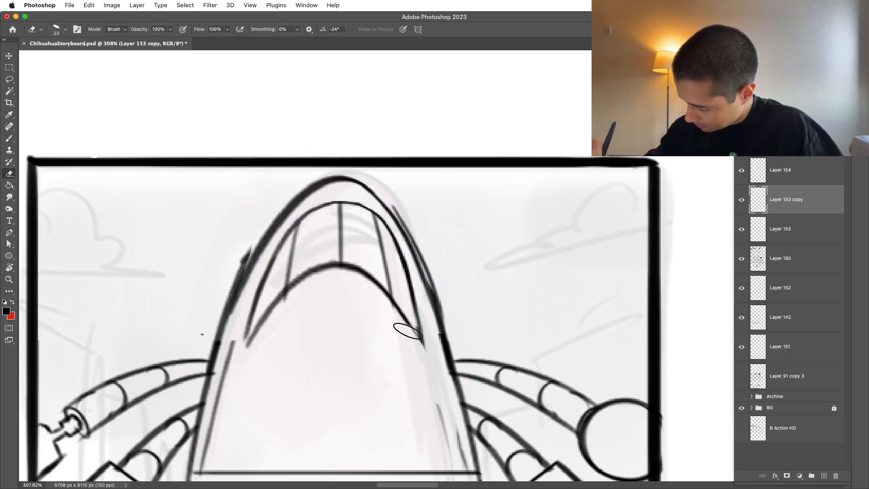
{"action": "key", "text": "z"}
{"action": "left_click", "coordinate": [494, 302], "text": "alt"}
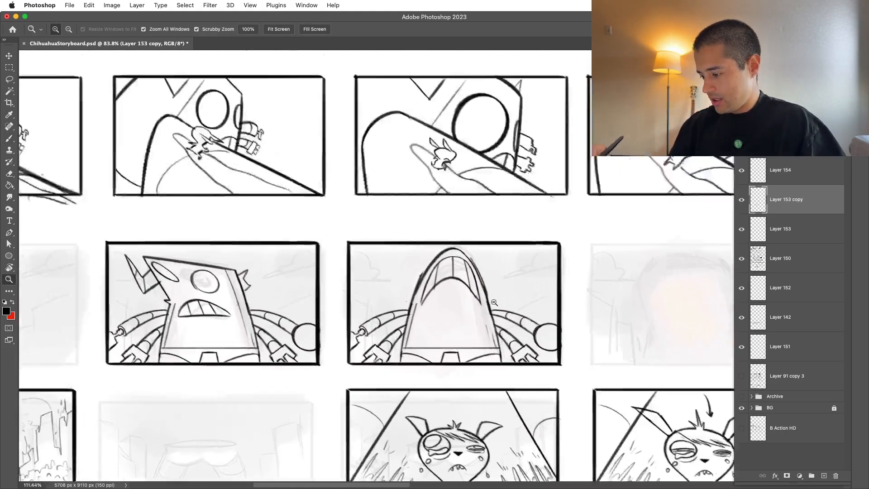
{"action": "left_click_drag", "start_coordinate": [494, 302], "coordinate": [521, 302]}
{"action": "key", "text": "b"}
{"action": "left_click_drag", "start_coordinate": [438, 268], "coordinate": [438, 300]}
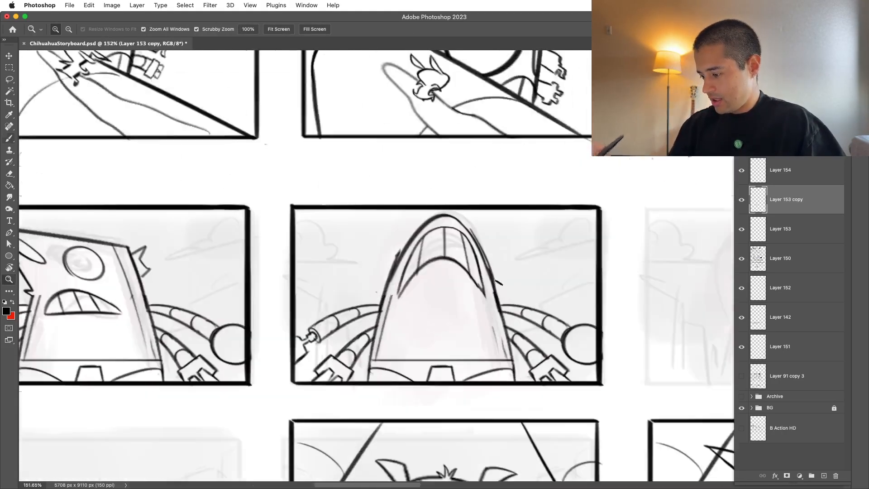
{"action": "scroll", "coordinate": [443, 328], "scroll_direction": "down", "scroll_amount": 6}
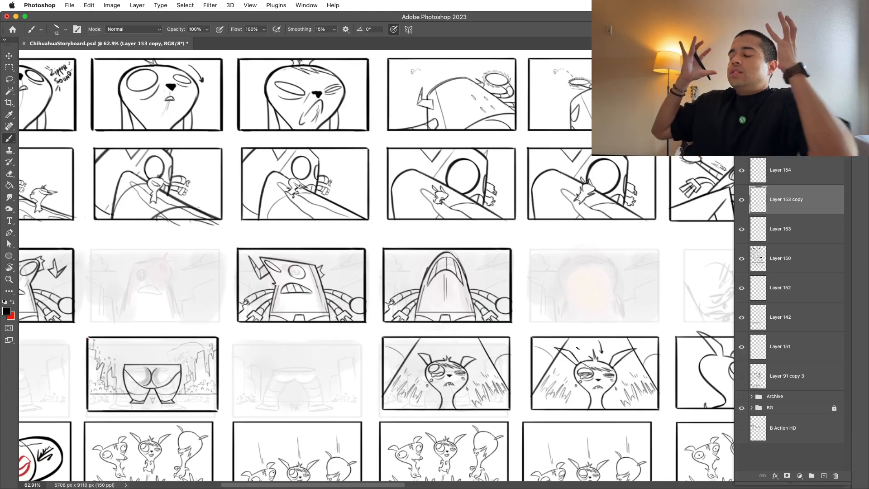
Step: Duplicate the dome-headed robot panel onto the next rough thumbnail and clear the selection
{"action": "scroll", "coordinate": [666, 324], "scroll_direction": "up", "scroll_amount": 3}
{"action": "key", "text": "m"}
{"action": "left_click_drag", "start_coordinate": [409, 328], "coordinate": [656, 305]}
{"action": "key", "text": "v"}
{"action": "key", "text": "super+d"}
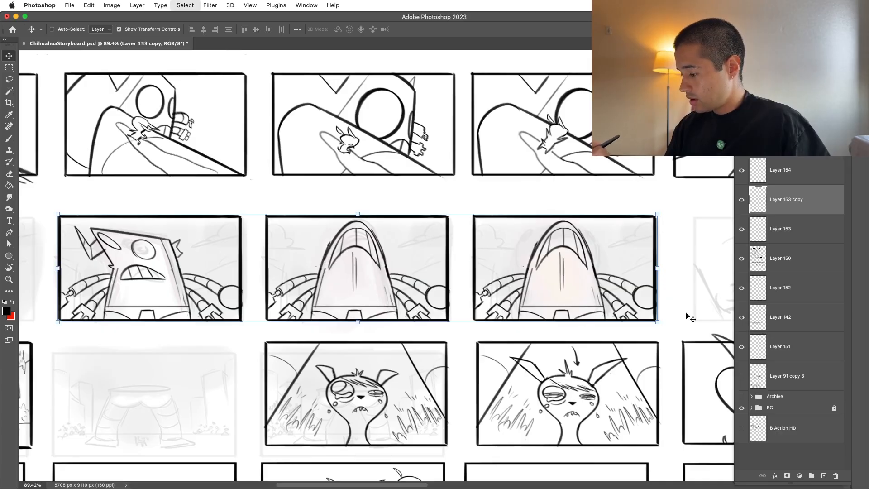
Step: Select the dome head and mouth in the new copy with a freehand outline and delete them
{"action": "scroll", "coordinate": [688, 317], "scroll_direction": "up", "scroll_amount": 5}
{"action": "scroll", "coordinate": [456, 188], "scroll_direction": "up", "scroll_amount": 2}
{"action": "key", "text": "e"}
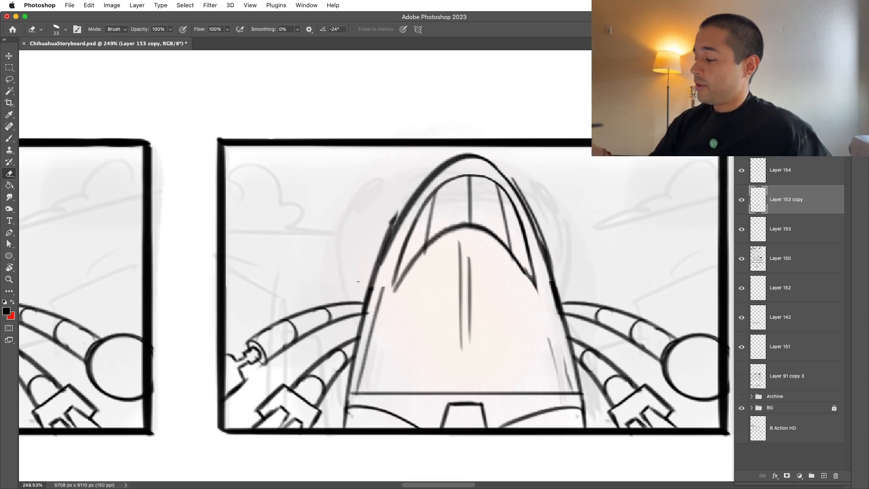
{"action": "key", "text": "l"}
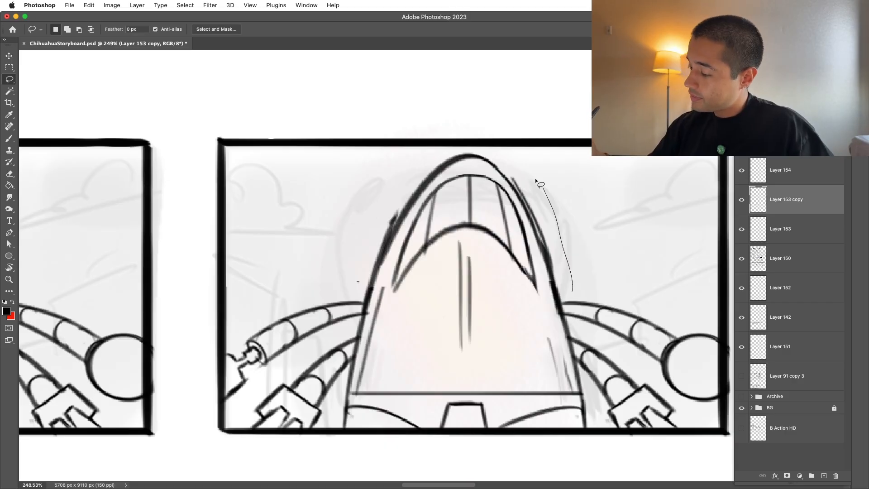
{"action": "left_click_drag", "start_coordinate": [363, 274], "coordinate": [571, 289]}
{"action": "key", "text": "Delete"}
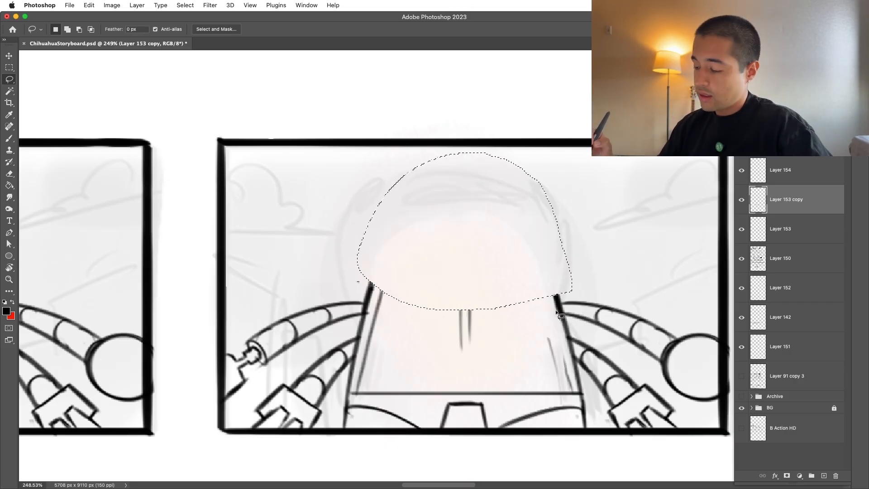
{"action": "key", "text": "Delete"}
{"action": "key", "text": "super+d"}
Step: Draw a wide, flat downturned mouth across the upper part of the cleared face
{"action": "key", "text": "z"}
{"action": "left_click_drag", "start_coordinate": [477, 238], "coordinate": [502, 224]}
{"action": "key", "text": "b"}
{"action": "left_click_drag", "start_coordinate": [352, 268], "coordinate": [559, 277]}
{"action": "key", "text": "super+z"}
{"action": "mouse_move", "coordinate": [338, 283]}
{"action": "left_mouse_down"}
{"action": "mouse_move", "coordinate": [444, 214]}
{"action": "mouse_move", "coordinate": [575, 286]}
{"action": "mouse_move", "coordinate": [335, 289]}
{"action": "mouse_move", "coordinate": [442, 261]}
{"action": "mouse_move", "coordinate": [582, 296]}
{"action": "mouse_move", "coordinate": [510, 272]}
{"action": "mouse_move", "coordinate": [579, 301]}
{"action": "left_mouse_up"}
{"action": "key", "text": "super+z"}
Step: Add tooth lines inside the mouth and draw a slanted oval eye at the head's upper left
{"action": "key", "text": "super+z"}
{"action": "key", "text": "super+z"}
{"action": "mouse_move", "coordinate": [325, 299]}
{"action": "left_mouse_down"}
{"action": "mouse_move", "coordinate": [510, 266]}
{"action": "mouse_move", "coordinate": [597, 299]}
{"action": "left_mouse_up"}
{"action": "left_click_drag", "start_coordinate": [457, 270], "coordinate": [457, 212]}
{"action": "key", "text": "super+z"}
{"action": "left_click_drag", "start_coordinate": [408, 222], "coordinate": [389, 267]}
{"action": "left_click_drag", "start_coordinate": [507, 221], "coordinate": [527, 267]}
{"action": "left_click_drag", "start_coordinate": [337, 151], "coordinate": [295, 182]}
{"action": "left_click_drag", "start_coordinate": [273, 216], "coordinate": [344, 148]}
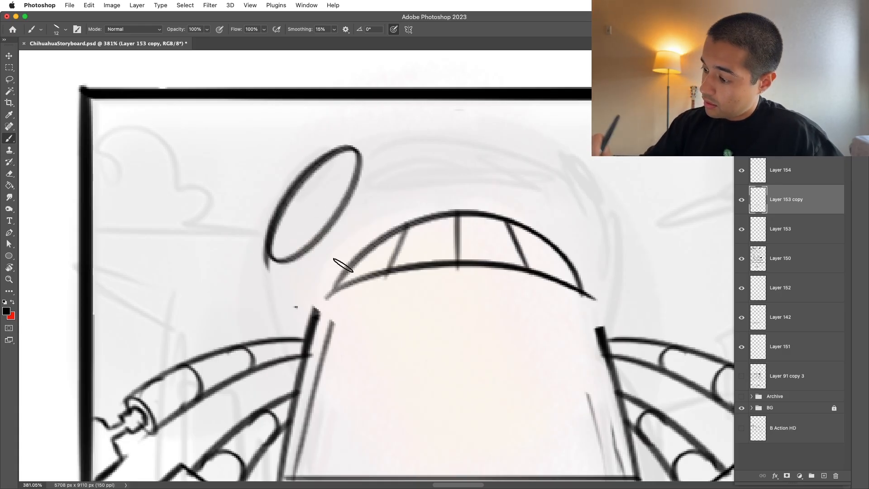
Step: Trim the left body line and outline the head's left side from the eye down to a jagged notch
{"action": "key", "text": "e"}
{"action": "mouse_move", "coordinate": [313, 318]}
{"action": "left_mouse_down"}
{"action": "mouse_move", "coordinate": [300, 297]}
{"action": "mouse_move", "coordinate": [294, 307]}
{"action": "mouse_move", "coordinate": [335, 327]}
{"action": "mouse_move", "coordinate": [306, 304]}
{"action": "mouse_move", "coordinate": [309, 329]}
{"action": "mouse_move", "coordinate": [318, 323]}
{"action": "mouse_move", "coordinate": [264, 277]}
{"action": "left_mouse_up"}
{"action": "key", "text": "b"}
{"action": "left_click_drag", "start_coordinate": [265, 275], "coordinate": [289, 199]}
{"action": "key", "text": "super+z"}
{"action": "key", "text": "super+z"}
{"action": "mouse_move", "coordinate": [303, 316]}
{"action": "left_mouse_down"}
{"action": "mouse_move", "coordinate": [264, 278]}
{"action": "mouse_move", "coordinate": [343, 137]}
{"action": "mouse_move", "coordinate": [432, 136]}
{"action": "mouse_move", "coordinate": [581, 169]}
{"action": "mouse_move", "coordinate": [572, 147]}
{"action": "left_mouse_up"}
{"action": "key", "text": "super+z"}
{"action": "left_click_drag", "start_coordinate": [297, 178], "coordinate": [662, 205]}
{"action": "key", "text": "super+z"}
{"action": "mouse_move", "coordinate": [313, 163]}
{"action": "left_mouse_down"}
{"action": "mouse_move", "coordinate": [524, 138]}
{"action": "mouse_move", "coordinate": [561, 157]}
{"action": "left_mouse_up"}
{"action": "key", "text": "super+z"}
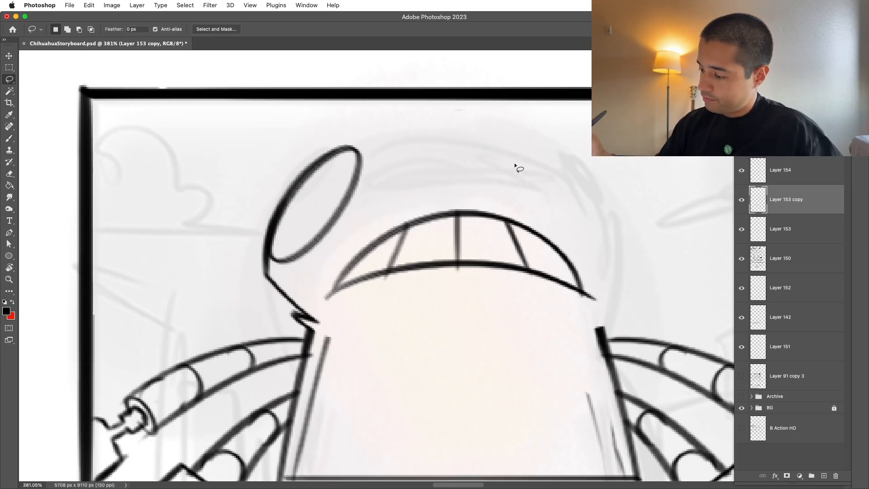
Step: Complete the head's top edge and its right side with a slanted oval eye and a jagged notch at the body
{"action": "mouse_move", "coordinate": [338, 147]}
{"action": "left_mouse_down"}
{"action": "mouse_move", "coordinate": [474, 130]}
{"action": "mouse_move", "coordinate": [596, 233]}
{"action": "mouse_move", "coordinate": [551, 126]}
{"action": "mouse_move", "coordinate": [637, 250]}
{"action": "mouse_move", "coordinate": [592, 213]}
{"action": "left_mouse_up"}
{"action": "key", "text": "super+z"}
{"action": "left_click_drag", "start_coordinate": [584, 132], "coordinate": [644, 258]}
{"action": "key", "text": "super+z"}
{"action": "left_click_drag", "start_coordinate": [599, 145], "coordinate": [656, 264]}
{"action": "key", "text": "super+z"}
{"action": "mouse_move", "coordinate": [590, 134]}
{"action": "left_mouse_down"}
{"action": "mouse_move", "coordinate": [654, 274]}
{"action": "mouse_move", "coordinate": [606, 306]}
{"action": "mouse_move", "coordinate": [629, 311]}
{"action": "mouse_move", "coordinate": [589, 308]}
{"action": "mouse_move", "coordinate": [666, 286]}
{"action": "mouse_move", "coordinate": [609, 317]}
{"action": "left_mouse_up"}
{"action": "key", "text": "super+z"}
{"action": "left_click_drag", "start_coordinate": [651, 276], "coordinate": [684, 274]}
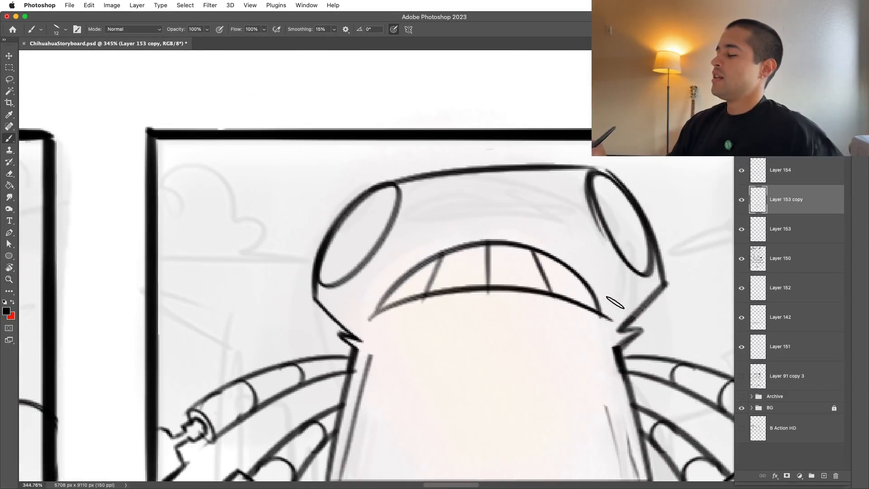
Step: Erase the overshoot at the mouth's right corner and warp the mouth's middle slightly upward
{"action": "key", "text": "e"}
{"action": "left_click_drag", "start_coordinate": [607, 304], "coordinate": [617, 295]}
{"action": "key", "text": "l"}
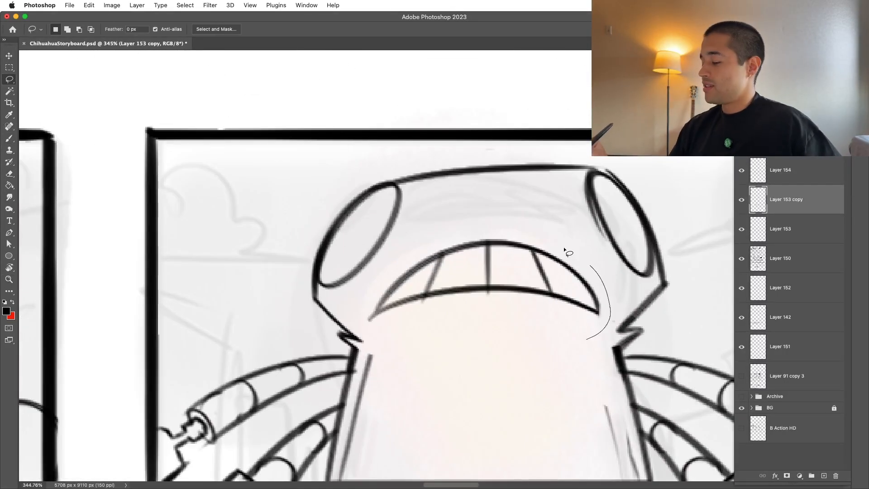
{"action": "left_click_drag", "start_coordinate": [394, 350], "coordinate": [401, 348]}
{"action": "key", "text": "ctrl+t"}
{"action": "right_click", "coordinate": [532, 316]}
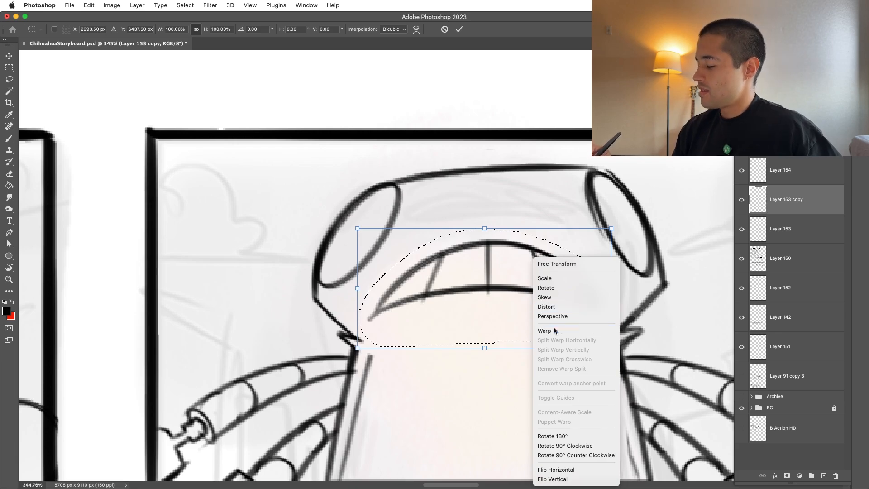
{"action": "left_click", "coordinate": [549, 332]}
{"action": "left_click_drag", "start_coordinate": [499, 256], "coordinate": [493, 238]}
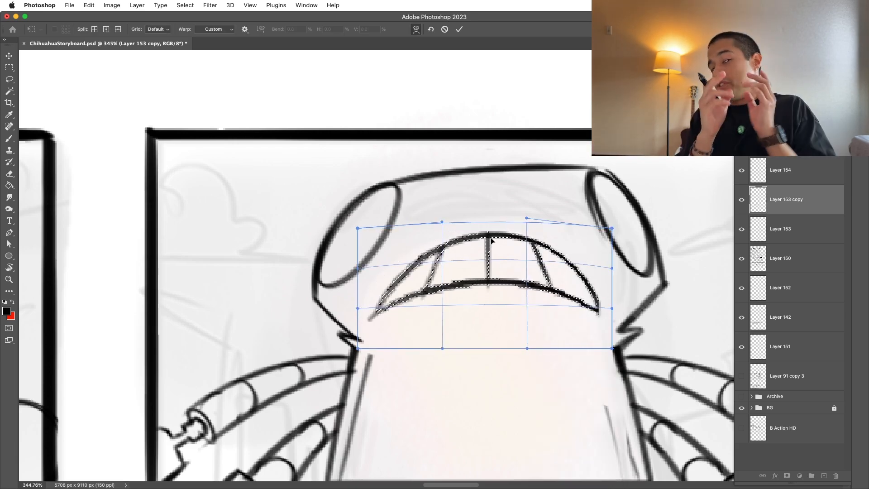
{"action": "key", "text": "Return"}
{"action": "key", "text": "super+d"}
Step: Draw jagged broken horn stumps on both outer sides of the head beside the oval eyes
{"action": "key", "text": "z"}
{"action": "left_click_drag", "start_coordinate": [605, 374], "coordinate": [495, 212]}
{"action": "left_click_drag", "start_coordinate": [562, 302], "coordinate": [632, 339]}
{"action": "left_click_drag", "start_coordinate": [577, 285], "coordinate": [545, 323]}
{"action": "left_click_drag", "start_coordinate": [545, 323], "coordinate": [524, 388]}
{"action": "left_click_drag", "start_coordinate": [568, 249], "coordinate": [563, 312]}
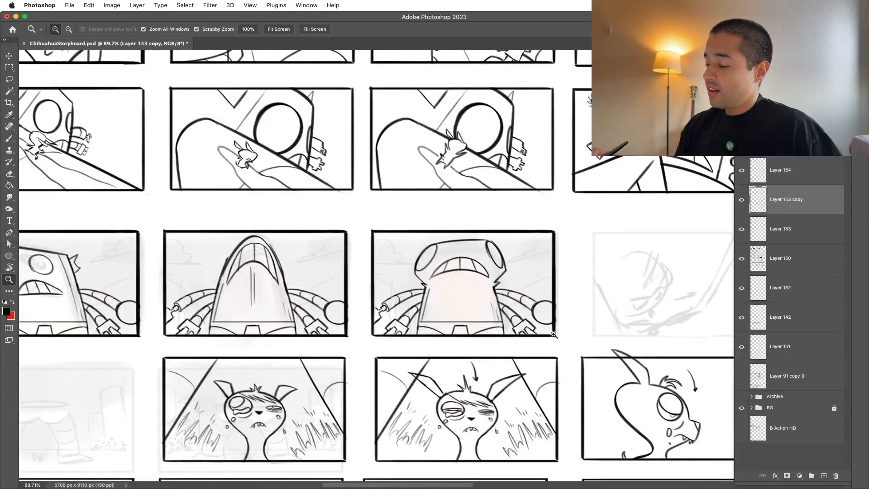
{"action": "left_click_drag", "start_coordinate": [489, 245], "coordinate": [497, 232]}
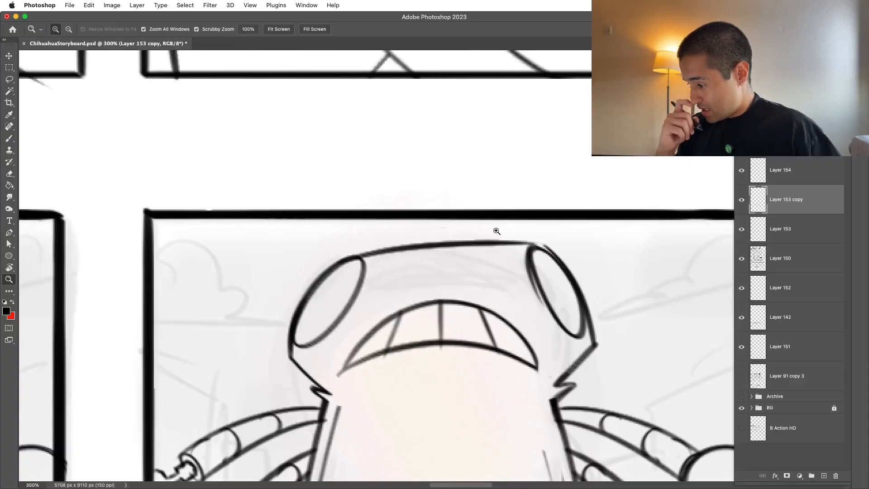
{"action": "left_click_drag", "start_coordinate": [316, 281], "coordinate": [308, 287]}
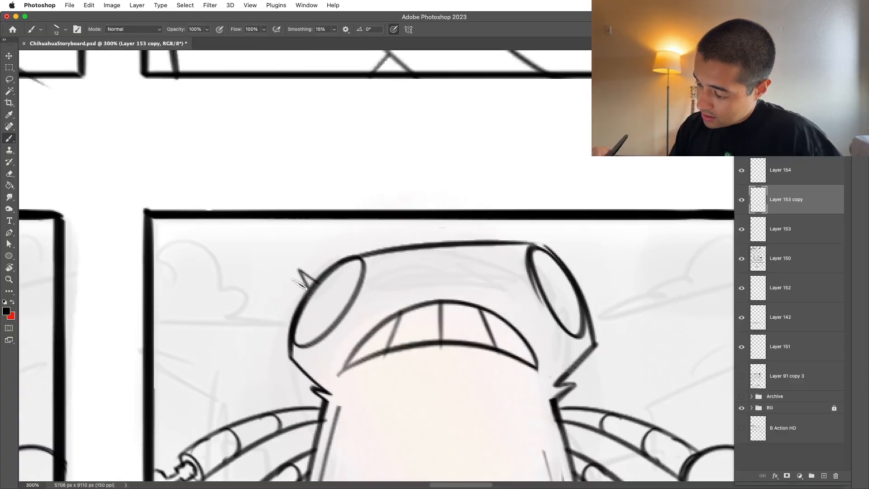
{"action": "left_click_drag", "start_coordinate": [609, 290], "coordinate": [575, 288]}
{"action": "left_click_drag", "start_coordinate": [622, 319], "coordinate": [605, 350]}
{"action": "mouse_move", "coordinate": [610, 306]}
{"action": "left_mouse_down"}
{"action": "mouse_move", "coordinate": [611, 280]}
{"action": "mouse_move", "coordinate": [625, 280]}
{"action": "left_mouse_up"}
Step: Rework the inner edge line along the robot's right side and erase excess marks near the right notch
{"action": "key", "text": "b"}
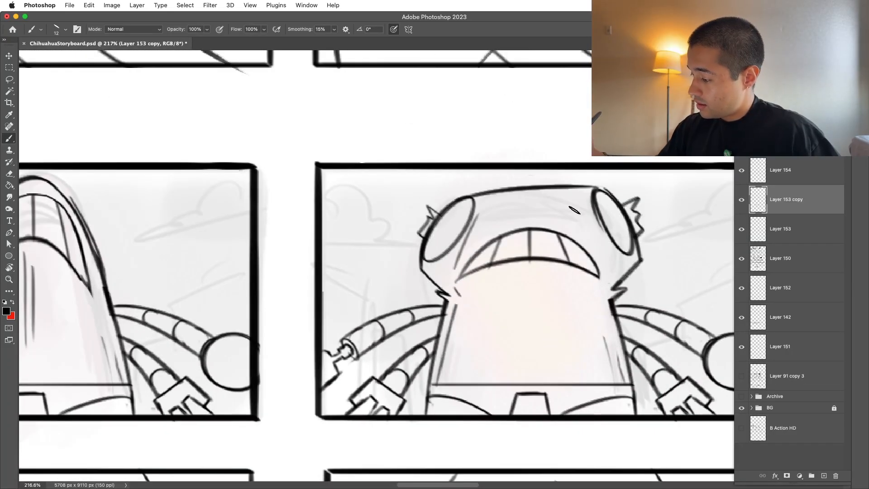
{"action": "key", "text": "super+z"}
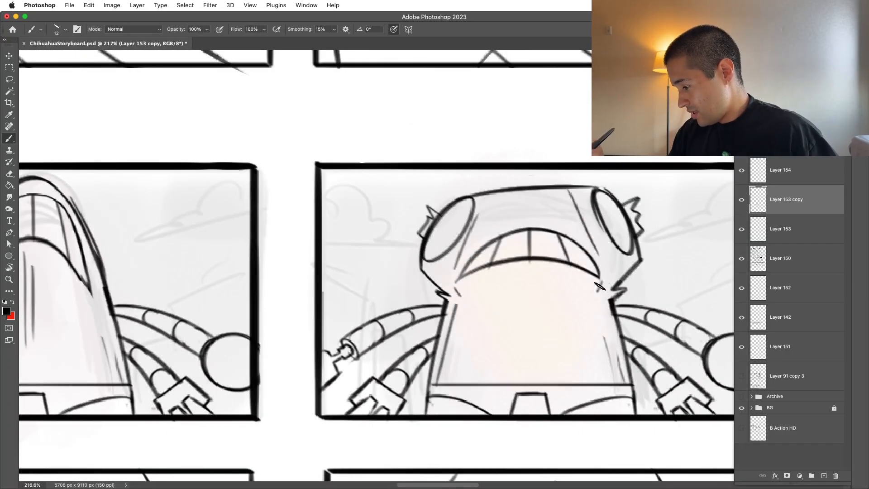
{"action": "key", "text": "super+z"}
{"action": "mouse_move", "coordinate": [596, 308]}
{"action": "left_mouse_down"}
{"action": "mouse_move", "coordinate": [623, 377]}
{"action": "mouse_move", "coordinate": [618, 354]}
{"action": "left_mouse_up"}
{"action": "key", "text": "e"}
{"action": "left_click_drag", "start_coordinate": [639, 300], "coordinate": [605, 327]}
{"action": "key", "text": "z"}
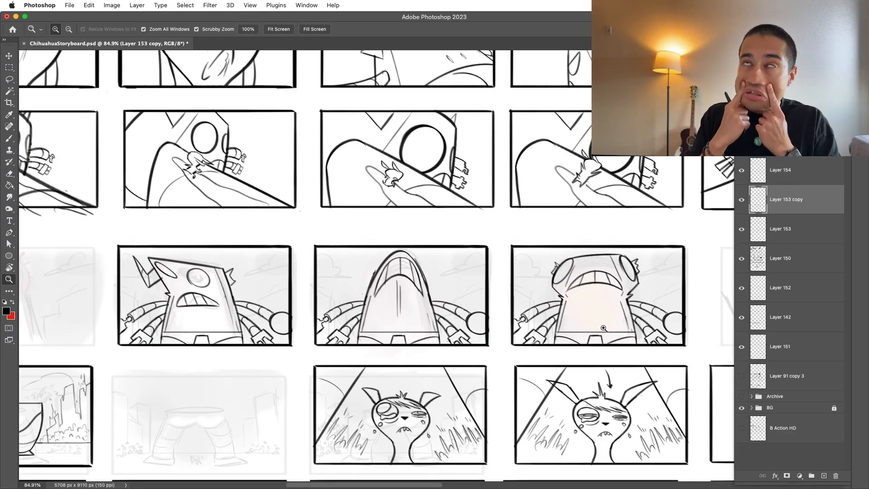
Step: Duplicate the flattened-head robot panel onto the next rough thumbnail in the same row
{"action": "left_click", "coordinate": [651, 327]}
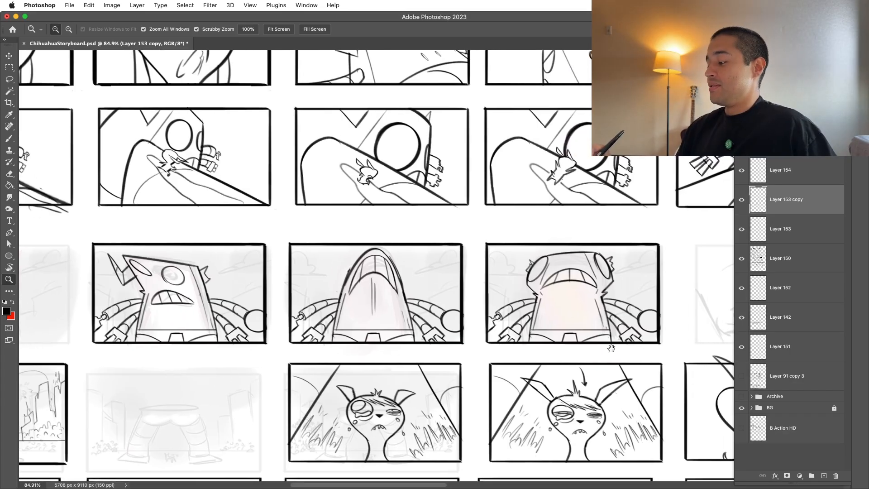
{"action": "key", "text": "b"}
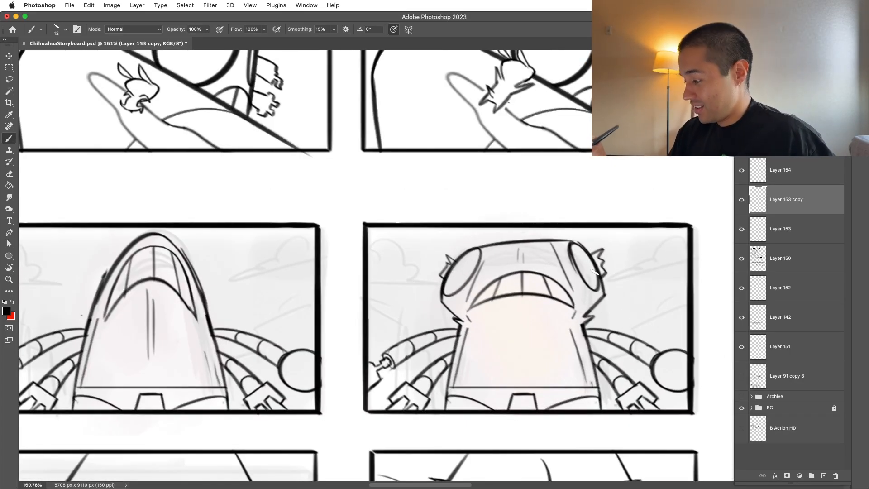
{"action": "left_click_drag", "start_coordinate": [596, 315], "coordinate": [565, 319]}
{"action": "mouse_move", "coordinate": [646, 385]}
{"action": "left_mouse_down"}
{"action": "mouse_move", "coordinate": [608, 361]}
{"action": "mouse_move", "coordinate": [592, 378]}
{"action": "mouse_move", "coordinate": [645, 333]}
{"action": "left_mouse_up"}
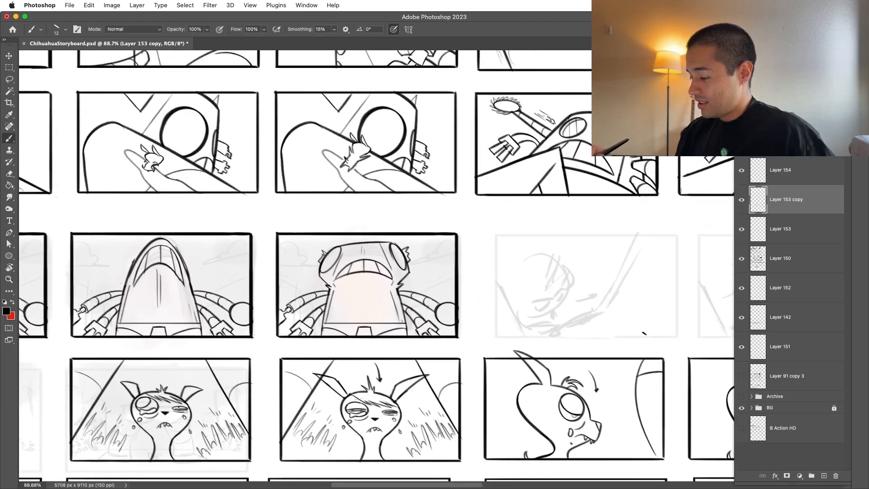
{"action": "key", "text": "m"}
{"action": "mouse_move", "coordinate": [263, 223]}
{"action": "left_mouse_down"}
{"action": "mouse_move", "coordinate": [287, 271]}
{"action": "mouse_move", "coordinate": [467, 342]}
{"action": "left_mouse_up"}
{"action": "key", "text": "v"}
{"action": "left_click_drag", "start_coordinate": [463, 305], "coordinate": [682, 305]}
{"action": "key", "text": "super+d"}
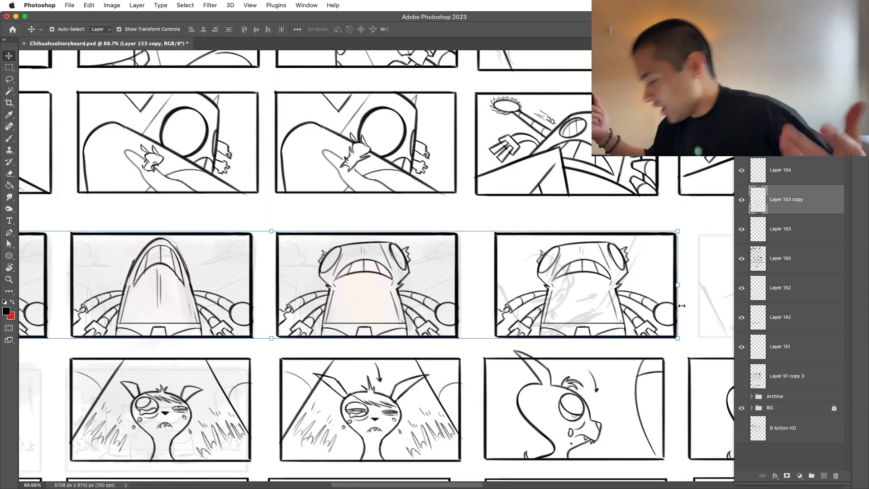
Step: Shift the copied robot panel horizontally by about 28 px to align it with the dog panel below
{"action": "key", "text": "m"}
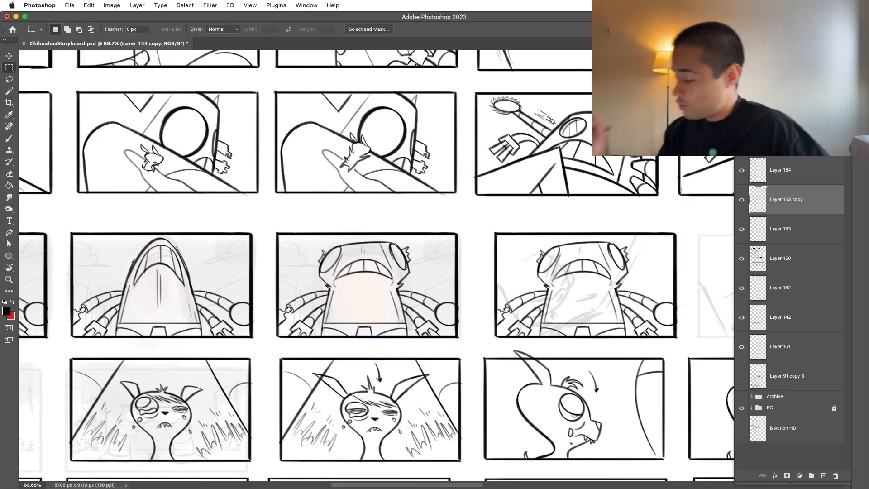
{"action": "left_click_drag", "start_coordinate": [484, 225], "coordinate": [688, 349]}
{"action": "key", "text": "super+t"}
{"action": "left_click_drag", "start_coordinate": [676, 314], "coordinate": [664, 313]}
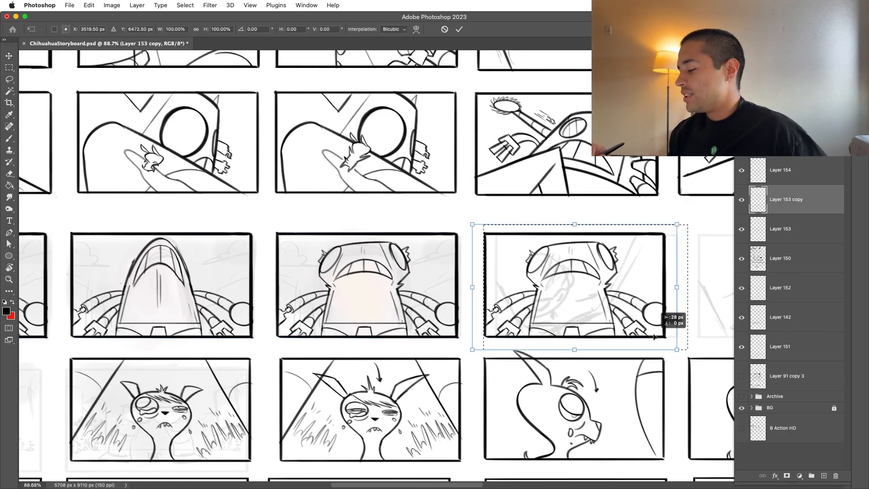
{"action": "key", "text": "Return"}
{"action": "key", "text": "super+d"}
{"action": "scroll", "coordinate": [682, 253], "scroll_direction": "up", "scroll_amount": 5}
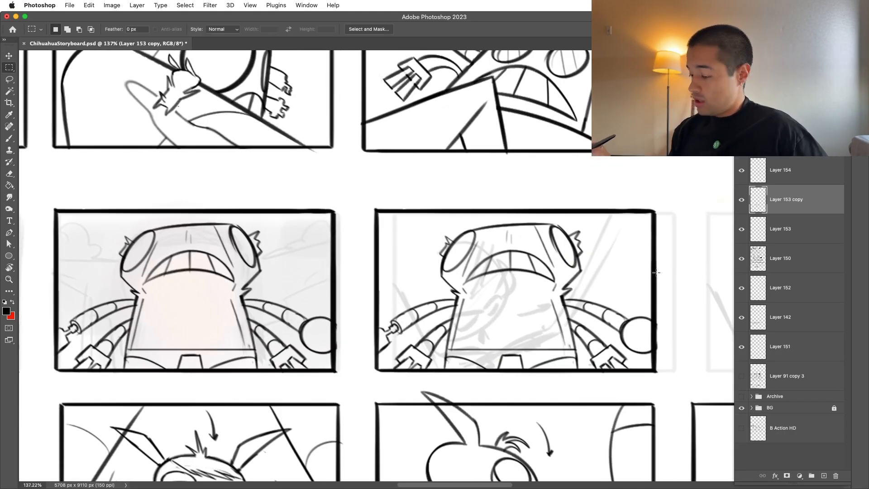
Step: Cut the robot's head out of the copied panel and paste it in place on a new layer
{"action": "key", "text": "l"}
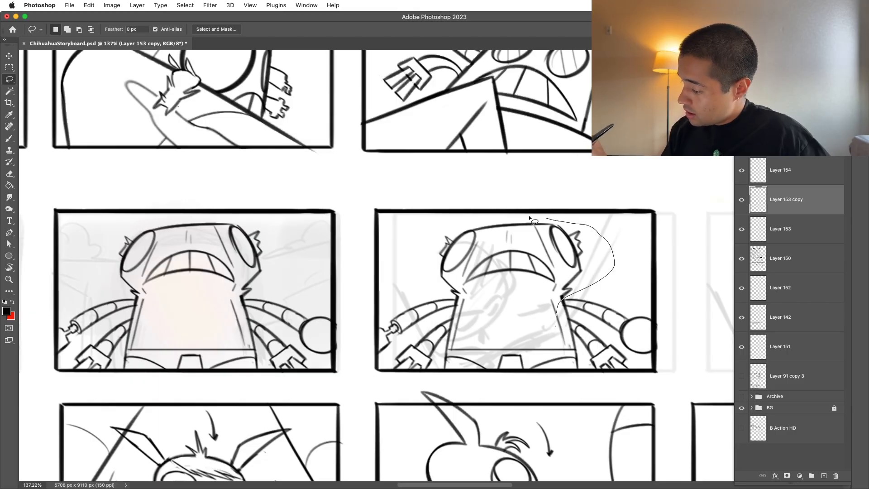
{"action": "left_click_drag", "start_coordinate": [476, 330], "coordinate": [561, 341]}
{"action": "key", "text": "super+x"}
{"action": "key", "text": "shift+super+v"}
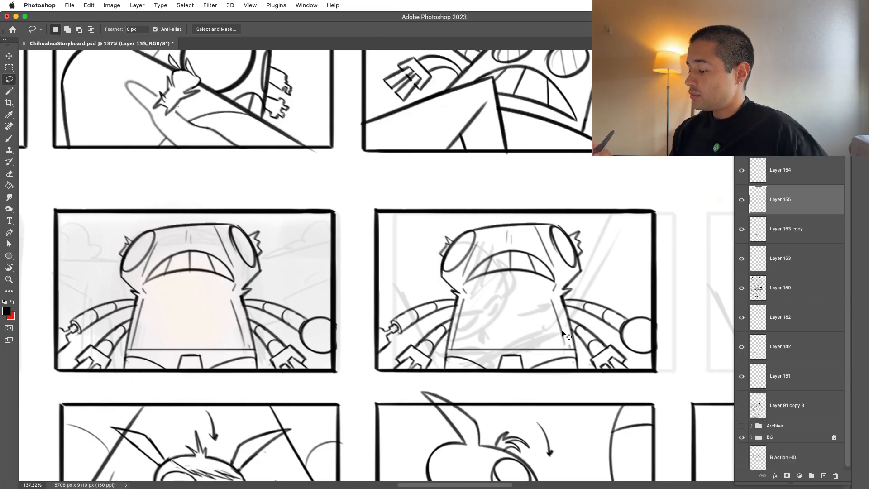
Step: Warp the cut-out head into a wide, squashed shape bulging far past both sides of the body
{"action": "key", "text": "super+t"}
{"action": "right_click", "coordinate": [534, 298]}
{"action": "left_click", "coordinate": [549, 330]}
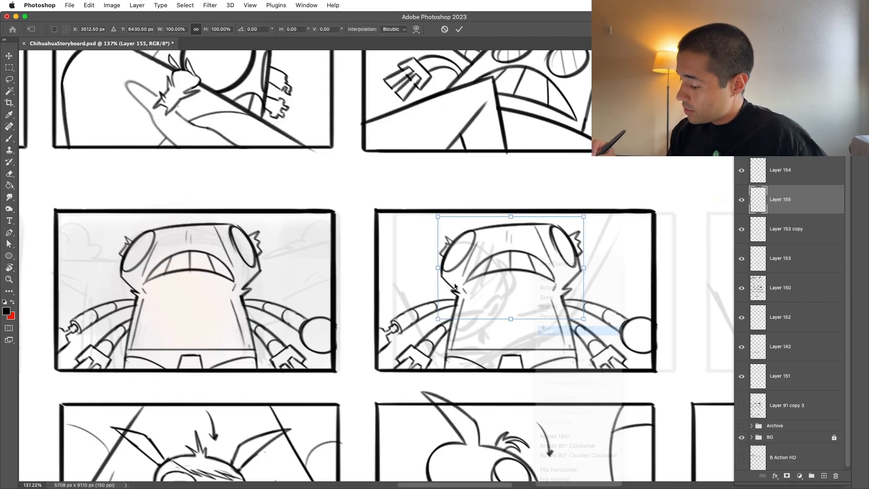
{"action": "left_click_drag", "start_coordinate": [495, 261], "coordinate": [459, 267]}
{"action": "left_click_drag", "start_coordinate": [521, 257], "coordinate": [608, 239]}
{"action": "left_click_drag", "start_coordinate": [575, 287], "coordinate": [594, 302]}
{"action": "left_click_drag", "start_coordinate": [530, 266], "coordinate": [523, 252]}
{"action": "mouse_move", "coordinate": [544, 223]}
{"action": "left_mouse_down"}
{"action": "mouse_move", "coordinate": [540, 229]}
{"action": "mouse_move", "coordinate": [545, 222]}
{"action": "left_mouse_up"}
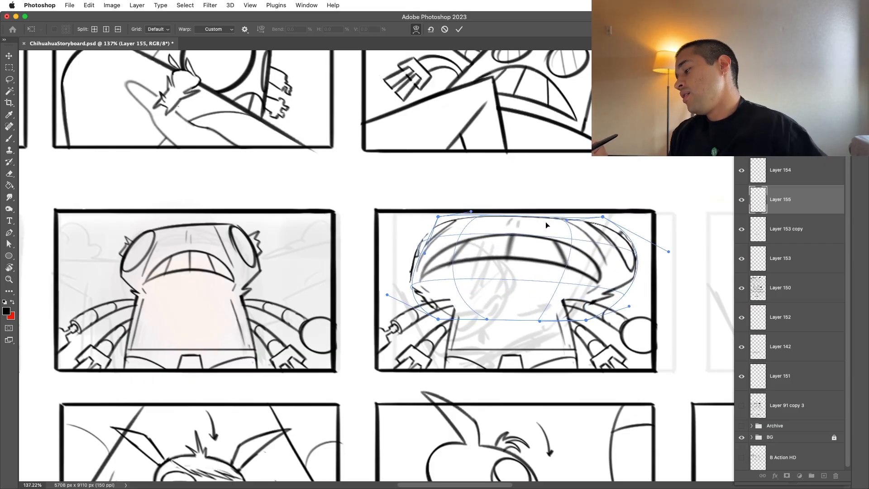
{"action": "key", "text": "Return"}
Step: Scale the warped head to 97.80% and fade its layer to 30% opacity as a drawing guide
{"action": "key", "text": "super+t"}
{"action": "left_click_drag", "start_coordinate": [639, 268], "coordinate": [637, 264]}
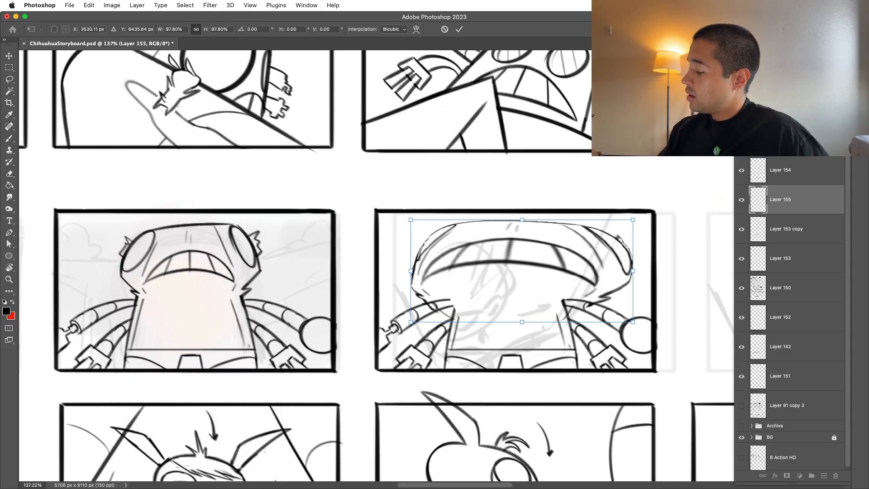
{"action": "key", "text": "3"}
Step: On Layer 153 copy, erase the leftover arm and notch lines overlapping the squashed head at the left shoulder
{"action": "left_click", "coordinate": [775, 232]}
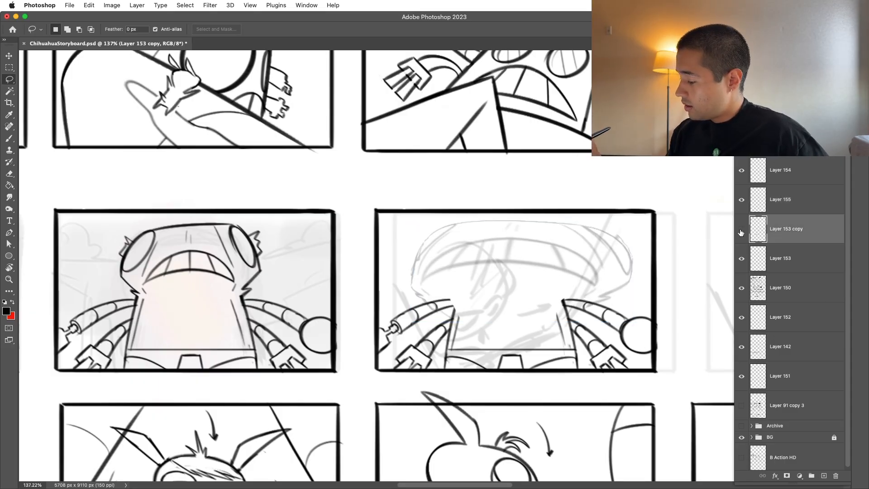
{"action": "scroll", "coordinate": [519, 261], "scroll_direction": "up", "scroll_amount": 5}
{"action": "key", "text": "e"}
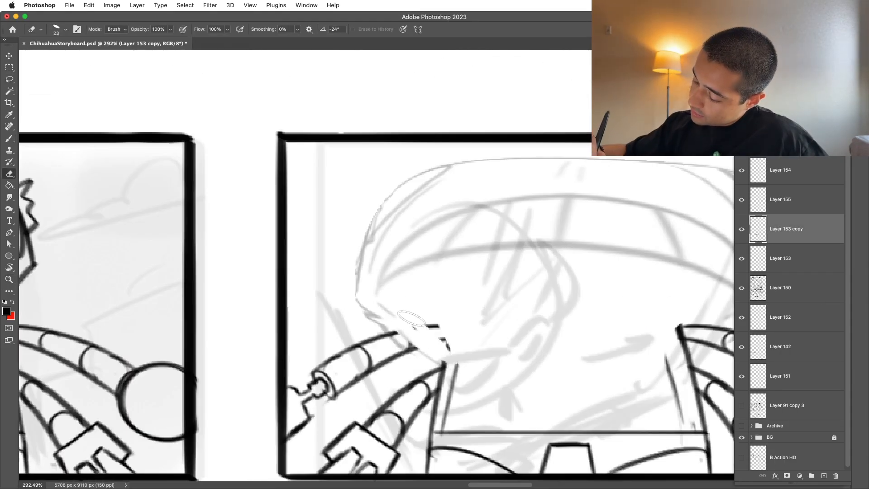
{"action": "key", "text": "b"}
{"action": "left_click_drag", "start_coordinate": [448, 363], "coordinate": [356, 296]}
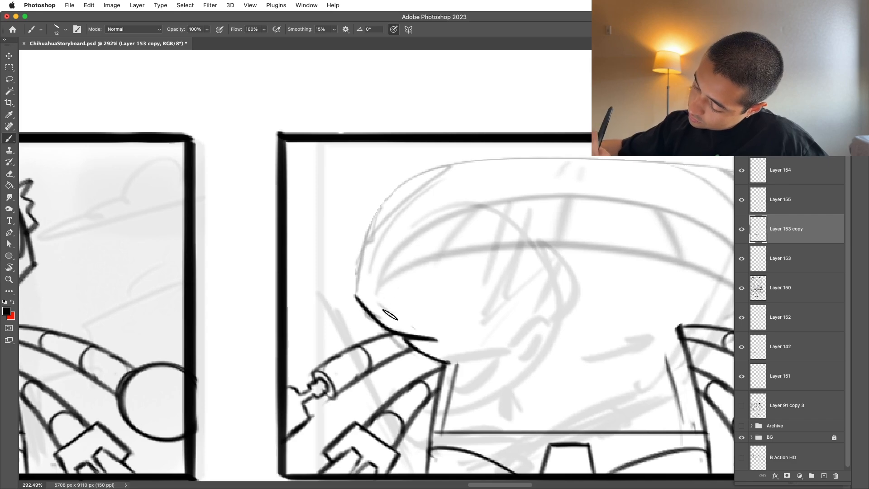
{"action": "key", "text": "super+z"}
{"action": "key", "text": "super+z"}
{"action": "mouse_move", "coordinate": [450, 363]}
{"action": "left_mouse_down"}
{"action": "mouse_move", "coordinate": [413, 357]}
{"action": "mouse_move", "coordinate": [407, 333]}
{"action": "left_mouse_up"}
{"action": "key", "text": "super+z"}
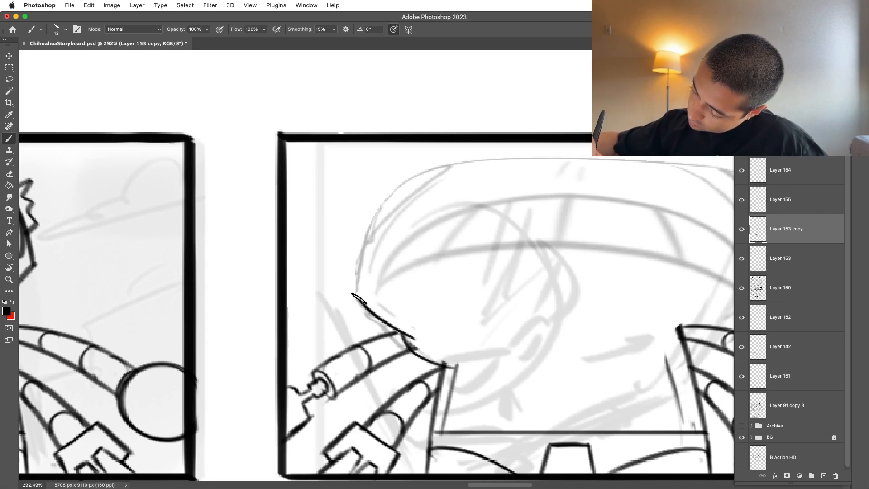
{"action": "left_click_drag", "start_coordinate": [359, 300], "coordinate": [371, 229]}
{"action": "key", "text": "super+z"}
{"action": "key", "text": "super+z"}
{"action": "key", "text": "super+z"}
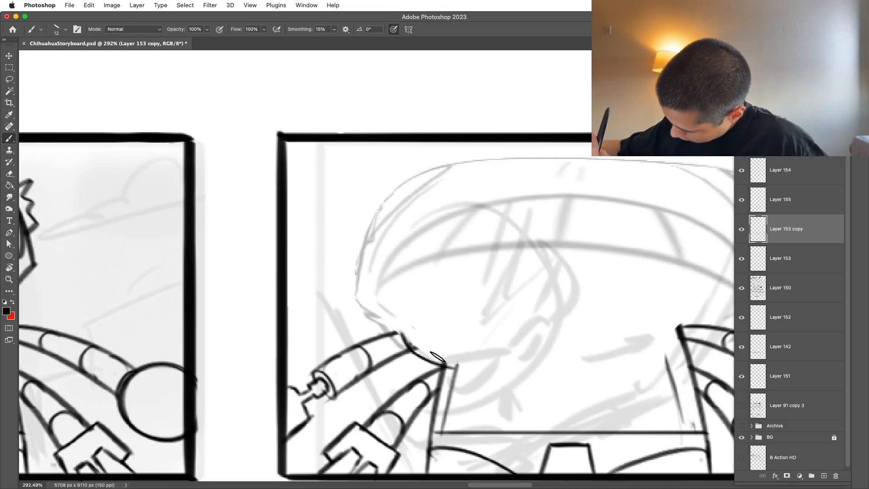
{"action": "key", "text": "super+z"}
Step: Draw the squashed head's lower-left edge from its outer corner down to the top of the body
{"action": "left_click_drag", "start_coordinate": [448, 361], "coordinate": [398, 322]}
{"action": "key", "text": "super+z"}
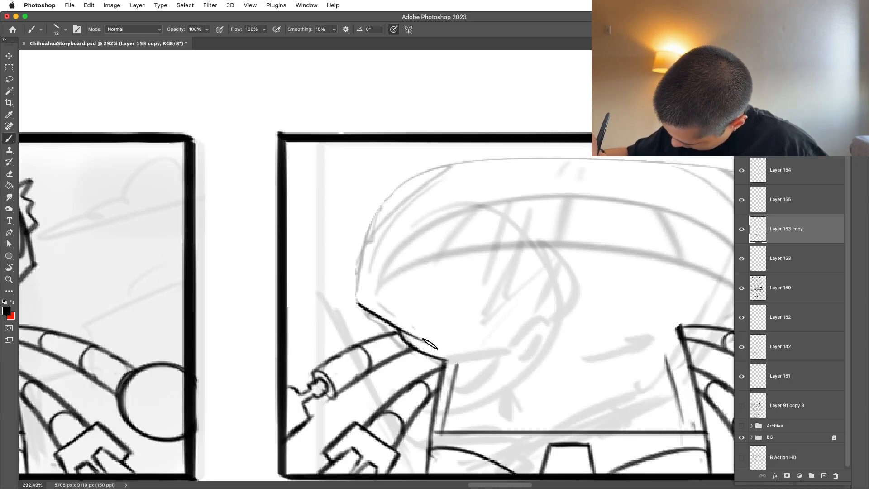
{"action": "key", "text": "super+z"}
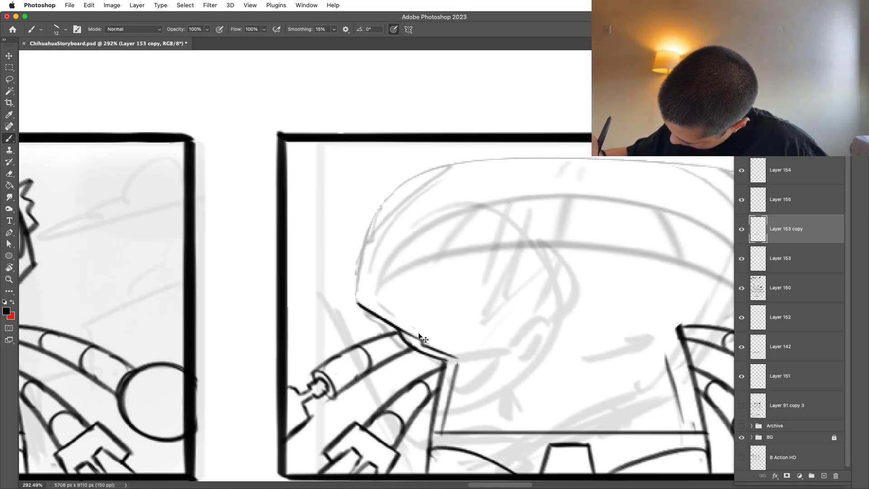
{"action": "left_click_drag", "start_coordinate": [415, 293], "coordinate": [421, 262]}
{"action": "key", "text": "super+space"}
{"action": "mouse_move", "coordinate": [469, 181]}
{"action": "left_mouse_down"}
{"action": "mouse_move", "coordinate": [430, 190]}
{"action": "mouse_move", "coordinate": [431, 204]}
{"action": "mouse_move", "coordinate": [446, 206]}
{"action": "left_mouse_up"}
{"action": "key", "text": "super+z"}
{"action": "key", "text": "super+z"}
{"action": "key", "text": "super+space"}
{"action": "left_click_drag", "start_coordinate": [409, 316], "coordinate": [455, 341]}
{"action": "key", "text": "e"}
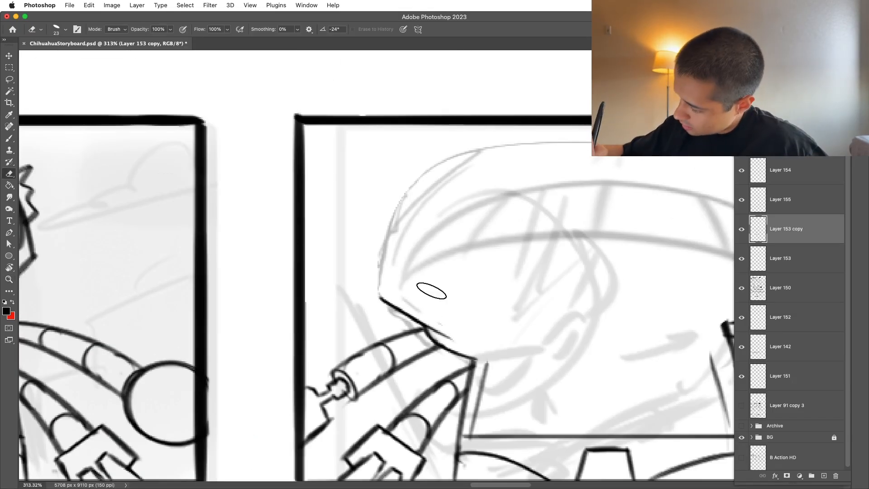
Step: Ink the squashed head's rounded left side and sweep a curved line along its top edge
{"action": "key", "text": "b"}
{"action": "left_click_drag", "start_coordinate": [384, 258], "coordinate": [445, 162]}
{"action": "key", "text": "super+space"}
{"action": "left_click_drag", "start_coordinate": [503, 182], "coordinate": [458, 188]}
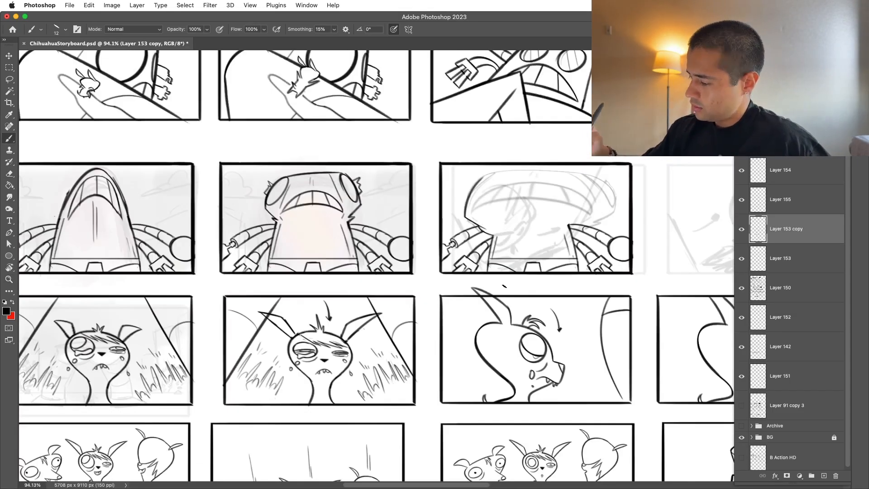
{"action": "left_click_drag", "start_coordinate": [506, 172], "coordinate": [575, 171]}
{"action": "left_click_drag", "start_coordinate": [566, 399], "coordinate": [605, 189]}
{"action": "mouse_move", "coordinate": [605, 189]}
{"action": "left_mouse_down"}
{"action": "mouse_move", "coordinate": [633, 235]}
{"action": "mouse_move", "coordinate": [611, 428]}
{"action": "left_mouse_up"}
{"action": "left_click_drag", "start_coordinate": [565, 279], "coordinate": [543, 281]}
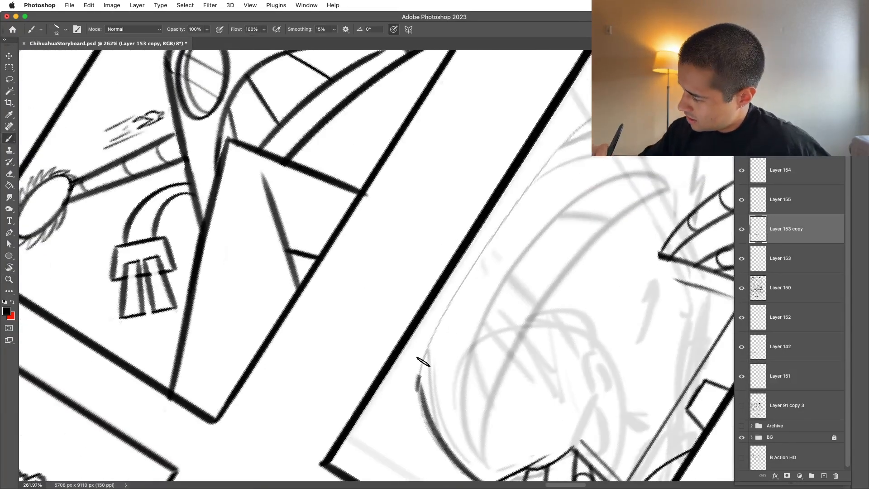
{"action": "left_click_drag", "start_coordinate": [417, 385], "coordinate": [589, 109]}
{"action": "key", "text": "super+z"}
{"action": "left_click_drag", "start_coordinate": [418, 387], "coordinate": [644, 90]}
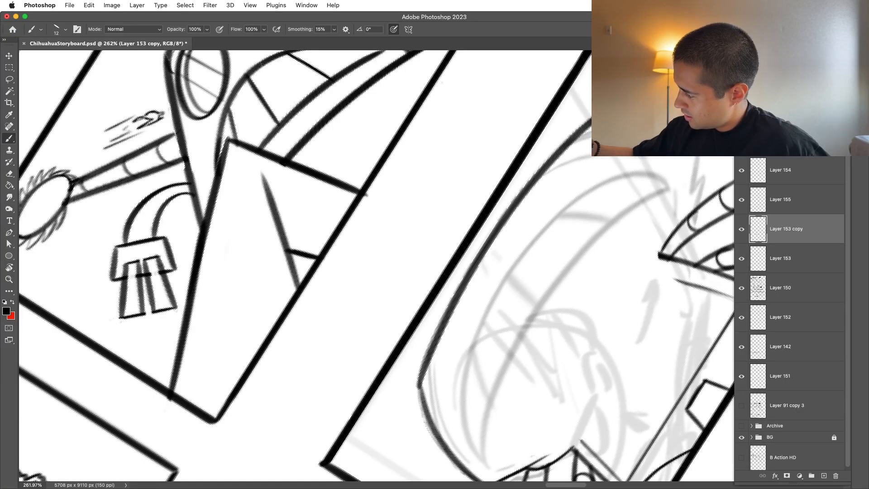
Step: Refine the head's top edge toward its right end and add two small debris marks outside its upper-left corner
{"action": "key", "text": "r"}
{"action": "left_click_drag", "start_coordinate": [692, 176], "coordinate": [612, 294]}
{"action": "mouse_move", "coordinate": [374, 406]}
{"action": "left_mouse_down"}
{"action": "mouse_move", "coordinate": [320, 393]}
{"action": "mouse_move", "coordinate": [373, 327]}
{"action": "left_mouse_up"}
{"action": "key", "text": "b"}
{"action": "key", "text": "super+z"}
{"action": "mouse_move", "coordinate": [316, 412]}
{"action": "left_mouse_down"}
{"action": "mouse_move", "coordinate": [375, 326]}
{"action": "mouse_move", "coordinate": [332, 403]}
{"action": "mouse_move", "coordinate": [299, 406]}
{"action": "left_mouse_up"}
{"action": "key", "text": "z"}
{"action": "key", "text": "r"}
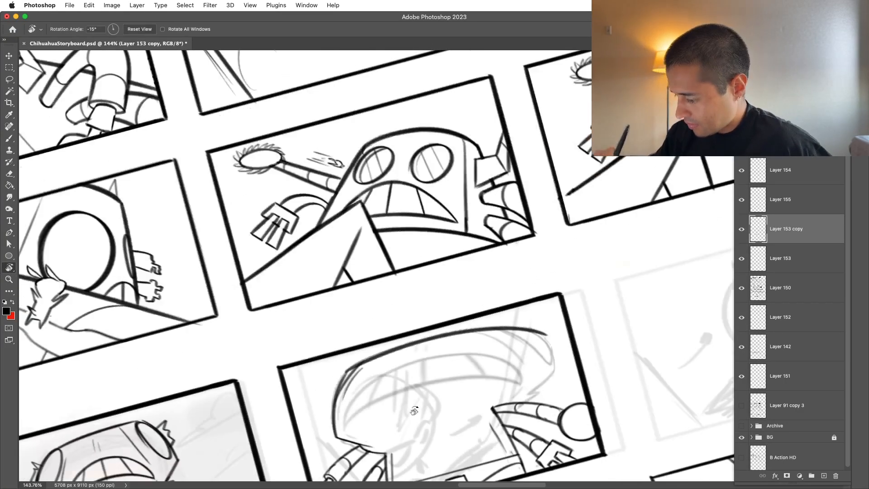
{"action": "left_click_drag", "start_coordinate": [406, 407], "coordinate": [395, 403]}
{"action": "key", "text": "b"}
{"action": "key", "text": "z"}
{"action": "mouse_move", "coordinate": [237, 421]}
{"action": "left_mouse_down"}
{"action": "mouse_move", "coordinate": [413, 260]}
{"action": "mouse_move", "coordinate": [371, 278]}
{"action": "left_mouse_up"}
{"action": "key", "text": "b"}
{"action": "key", "text": "z"}
{"action": "left_click_drag", "start_coordinate": [544, 262], "coordinate": [479, 340]}
{"action": "key", "text": "b"}
Step: Draw the squashed head's curved right side and clean up where it meets the top edge
{"action": "key", "text": "space"}
{"action": "left_click_drag", "start_coordinate": [627, 296], "coordinate": [601, 293]}
{"action": "key", "text": "z"}
{"action": "mouse_move", "coordinate": [602, 293]}
{"action": "left_mouse_down"}
{"action": "mouse_move", "coordinate": [616, 265]}
{"action": "mouse_move", "coordinate": [603, 295]}
{"action": "left_mouse_up"}
{"action": "key", "text": "b"}
{"action": "key", "text": "super+z"}
{"action": "left_click_drag", "start_coordinate": [584, 243], "coordinate": [602, 296]}
{"action": "key", "text": "super+z"}
{"action": "left_click_drag", "start_coordinate": [571, 223], "coordinate": [605, 303]}
{"action": "key", "text": "e"}
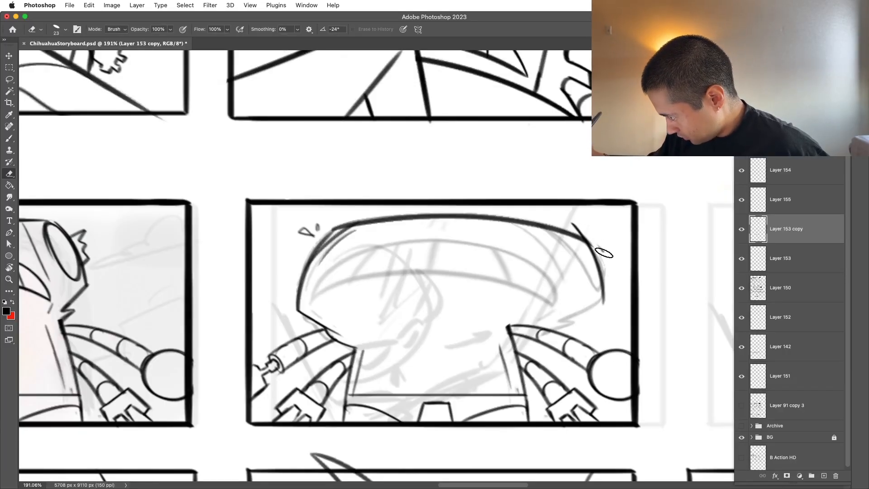
{"action": "mouse_move", "coordinate": [582, 234]}
{"action": "left_mouse_down"}
{"action": "mouse_move", "coordinate": [607, 267]}
{"action": "mouse_move", "coordinate": [604, 222]}
{"action": "mouse_move", "coordinate": [547, 295]}
{"action": "left_mouse_up"}
Step: Redraw the right side's corner and draw the lower-right edge of the head in toward the right shoulder
{"action": "key", "text": "r"}
{"action": "key", "text": "b"}
{"action": "key", "text": "super+z"}
{"action": "left_click_drag", "start_coordinate": [607, 252], "coordinate": [524, 311]}
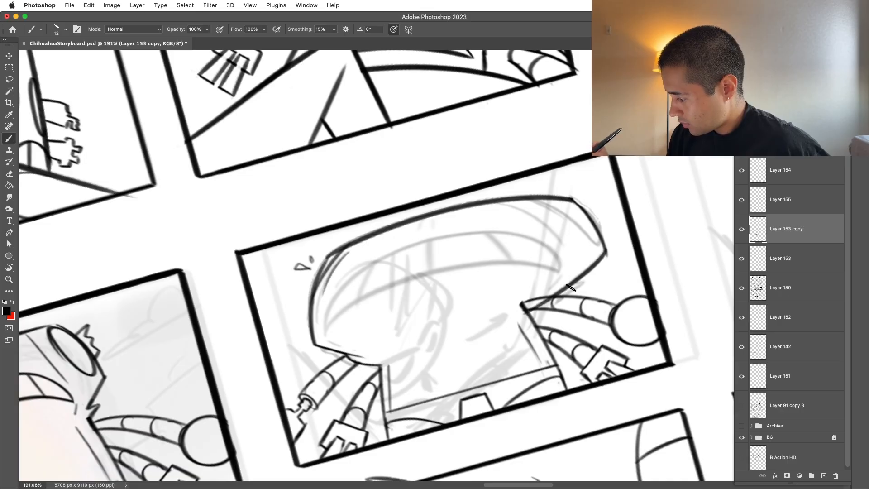
{"action": "key", "text": "super+z"}
{"action": "mouse_move", "coordinate": [607, 253]}
{"action": "left_mouse_down"}
{"action": "mouse_move", "coordinate": [514, 329]}
{"action": "mouse_move", "coordinate": [574, 290]}
{"action": "mouse_move", "coordinate": [581, 296]}
{"action": "left_mouse_up"}
{"action": "key", "text": "e"}
Step: Ink the wide, crumpled mouth with wavy upper and lower edges across the squashed head
{"action": "key", "text": "z"}
{"action": "key", "text": "r"}
{"action": "mouse_move", "coordinate": [634, 274]}
{"action": "left_mouse_down"}
{"action": "mouse_move", "coordinate": [628, 324]}
{"action": "mouse_move", "coordinate": [583, 308]}
{"action": "mouse_move", "coordinate": [660, 307]}
{"action": "left_mouse_up"}
{"action": "key", "text": "z"}
{"action": "key", "text": "b"}
{"action": "mouse_move", "coordinate": [245, 308]}
{"action": "left_mouse_down"}
{"action": "mouse_move", "coordinate": [330, 227]}
{"action": "mouse_move", "coordinate": [495, 204]}
{"action": "mouse_move", "coordinate": [584, 255]}
{"action": "mouse_move", "coordinate": [659, 317]}
{"action": "left_mouse_up"}
{"action": "key", "text": "r"}
{"action": "left_click_drag", "start_coordinate": [629, 387], "coordinate": [658, 315]}
{"action": "key", "text": "b"}
{"action": "mouse_move", "coordinate": [273, 376]}
{"action": "left_mouse_down"}
{"action": "mouse_move", "coordinate": [387, 277]}
{"action": "mouse_move", "coordinate": [295, 343]}
{"action": "mouse_move", "coordinate": [427, 254]}
{"action": "mouse_move", "coordinate": [556, 213]}
{"action": "mouse_move", "coordinate": [672, 234]}
{"action": "mouse_move", "coordinate": [661, 272]}
{"action": "left_mouse_up"}
{"action": "key", "text": "ctrl+z"}
{"action": "key", "text": "r"}
{"action": "key", "text": "b"}
Step: Draw the tooth divider lines inside the crumpled mouth
{"action": "left_click_drag", "start_coordinate": [448, 203], "coordinate": [459, 240]}
{"action": "left_click_drag", "start_coordinate": [356, 265], "coordinate": [349, 297]}
{"action": "left_click_drag", "start_coordinate": [568, 213], "coordinate": [592, 231]}
Step: Draw the squashed right eye's curve and the inner face edge running down to the mouth's right corner
{"action": "key", "text": "r"}
{"action": "left_click_drag", "start_coordinate": [687, 182], "coordinate": [700, 253]}
{"action": "key", "text": "b"}
{"action": "key", "text": "space"}
{"action": "left_click_drag", "start_coordinate": [650, 232], "coordinate": [566, 231]}
{"action": "left_click_drag", "start_coordinate": [539, 205], "coordinate": [623, 299]}
{"action": "left_click_drag", "start_coordinate": [539, 229], "coordinate": [580, 282]}
{"action": "key", "text": "cmd+z"}
{"action": "left_click_drag", "start_coordinate": [495, 203], "coordinate": [580, 325]}
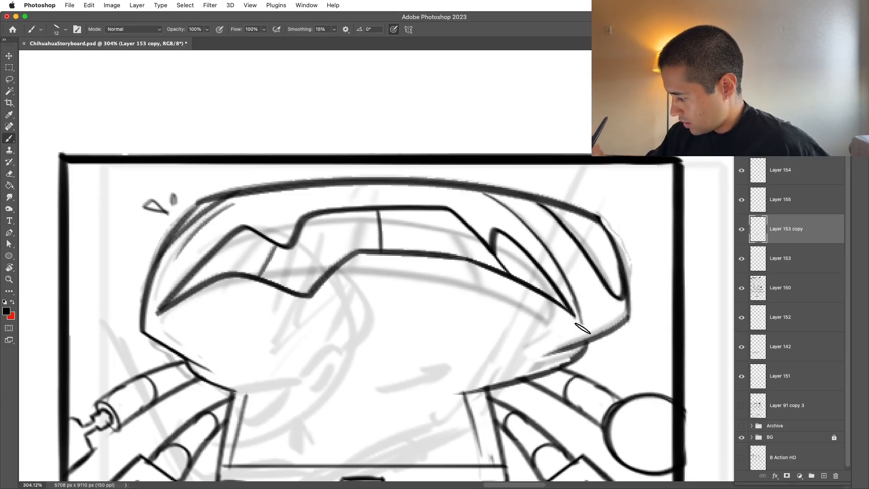
Step: Draw the chin line across the top of the body beneath the crumpled mouth
{"action": "scroll", "coordinate": [529, 370], "scroll_direction": "down", "scroll_amount": 3}
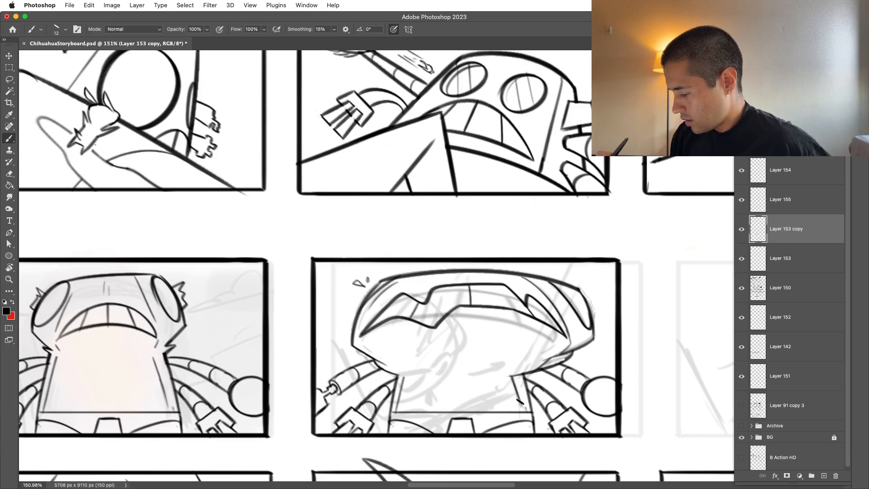
{"action": "scroll", "coordinate": [521, 403], "scroll_direction": "down", "scroll_amount": 2}
{"action": "scroll", "coordinate": [453, 394], "scroll_direction": "up", "scroll_amount": 4}
{"action": "left_click_drag", "start_coordinate": [425, 364], "coordinate": [548, 364]}
{"action": "key", "text": "super+z"}
{"action": "mouse_move", "coordinate": [397, 360]}
{"action": "left_mouse_down"}
{"action": "mouse_move", "coordinate": [437, 368]}
{"action": "mouse_move", "coordinate": [555, 361]}
{"action": "left_mouse_up"}
{"action": "scroll", "coordinate": [562, 361], "scroll_direction": "down", "scroll_amount": 5}
{"action": "scroll", "coordinate": [597, 378], "scroll_direction": "up", "scroll_amount": 2}
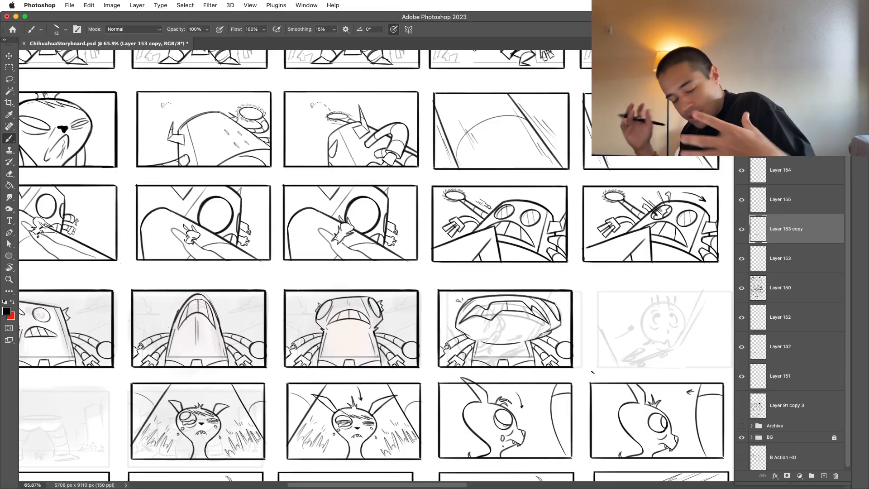
Step: Move the four robot panels on Layer 153 copy one slot left to fill the empty slot beside the first panel
{"action": "key", "text": "v"}
{"action": "left_click_drag", "start_coordinate": [512, 347], "coordinate": [518, 341]}
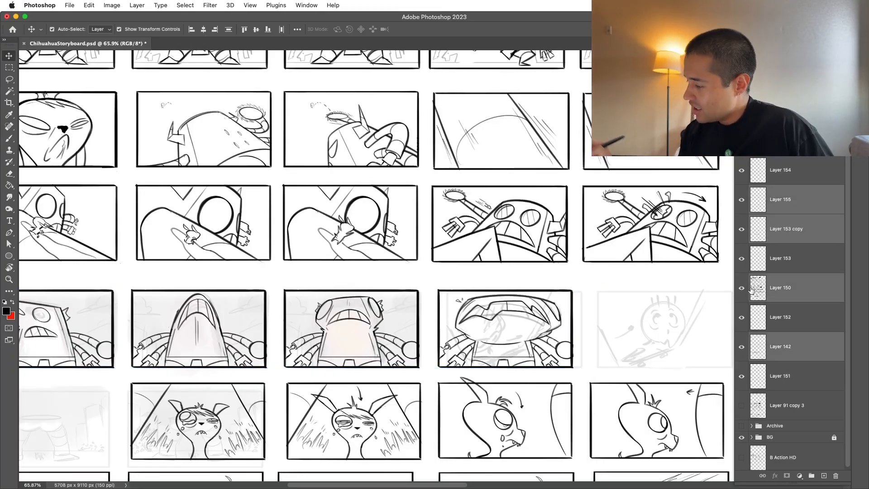
{"action": "left_click", "coordinate": [766, 209]}
{"action": "left_click", "coordinate": [741, 228]}
{"action": "left_click", "coordinate": [741, 228]}
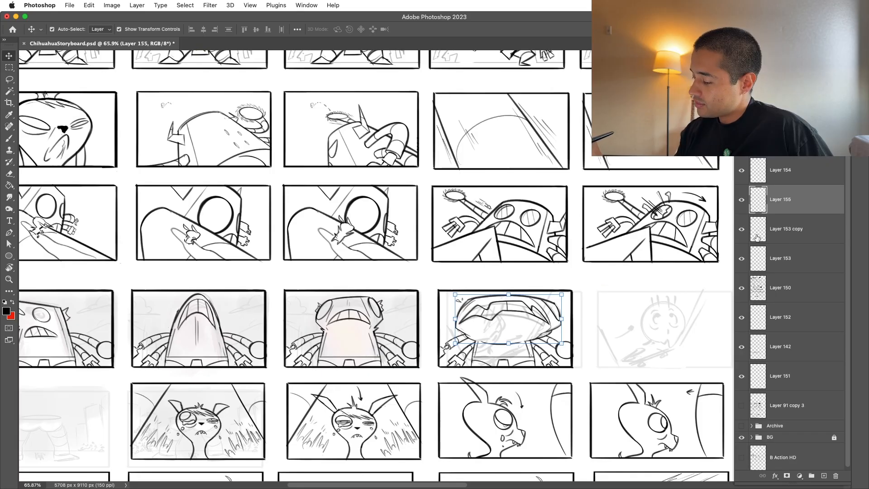
{"action": "left_click", "coordinate": [772, 231]}
{"action": "left_click_drag", "start_coordinate": [675, 300], "coordinate": [667, 250]}
{"action": "key", "text": "super+t"}
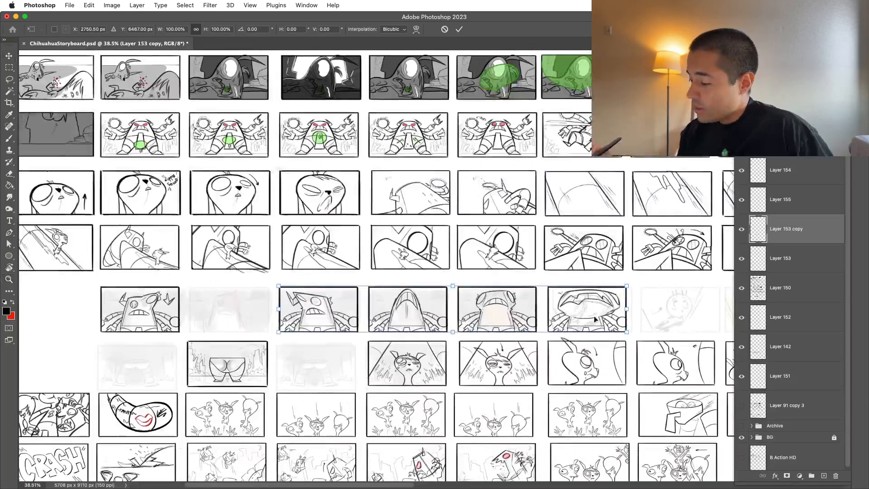
{"action": "left_click_drag", "start_coordinate": [594, 316], "coordinate": [506, 316]}
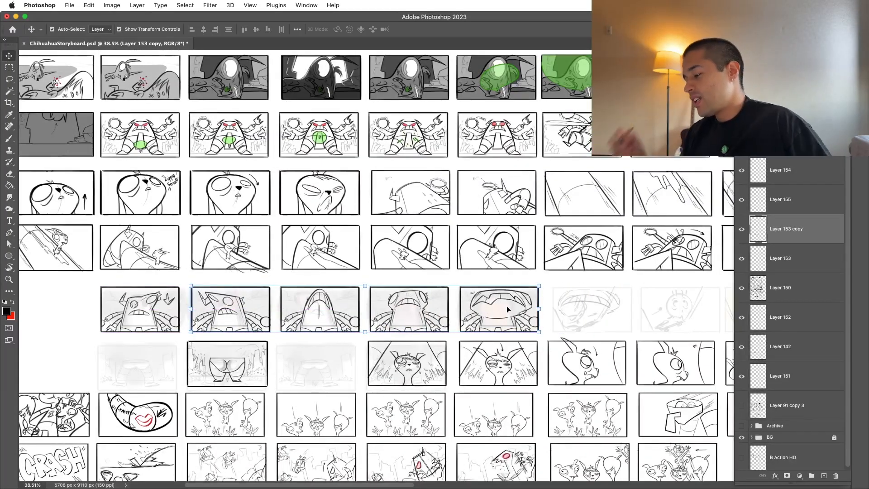
{"action": "key", "text": "Return"}
Step: Delete the faded warped-head guide layer left behind in the vacated slot
{"action": "key", "text": "z"}
{"action": "key", "text": "v"}
{"action": "left_click_drag", "start_coordinate": [613, 308], "coordinate": [639, 297]}
{"action": "key", "text": "super+z"}
{"action": "key", "text": "Delete"}
{"action": "scroll", "coordinate": [456, 355], "scroll_direction": "down", "scroll_amount": 5}
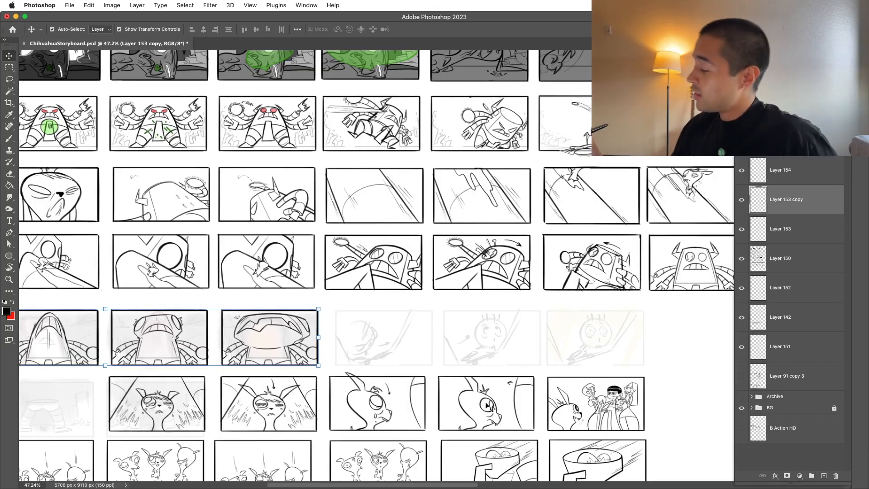
{"action": "scroll", "coordinate": [583, 344], "scroll_direction": "down", "scroll_amount": 3}
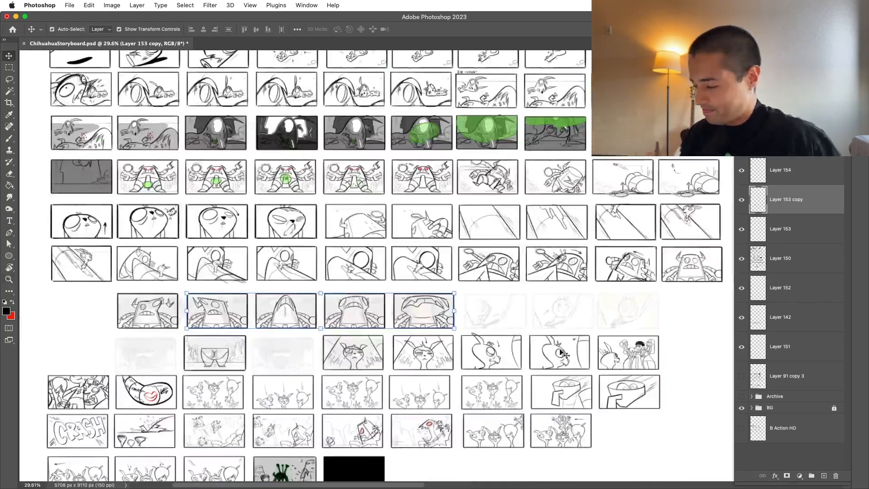
Step: Merge Layer 153 copy with Layer 153 and Layer 150 into one layer
{"action": "left_click", "coordinate": [768, 233], "text": "shift"}
{"action": "key", "text": "super+e"}
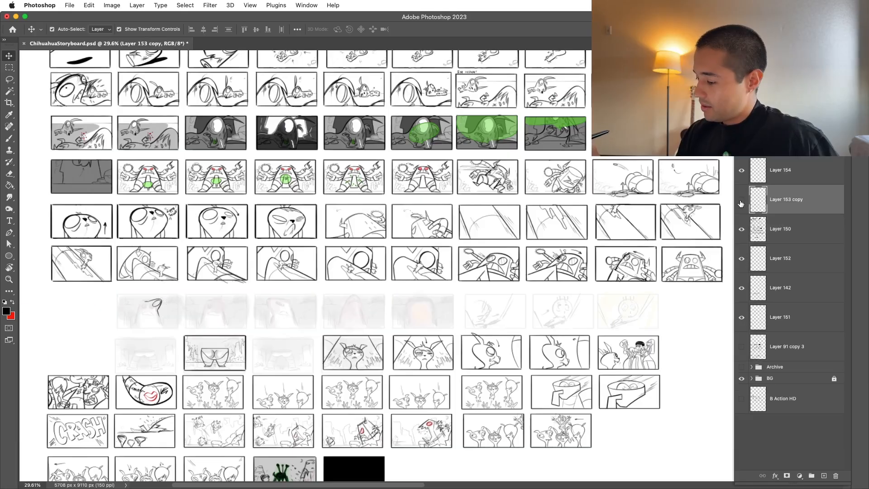
{"action": "left_click", "coordinate": [764, 234], "text": "shift"}
{"action": "key", "text": "super+e"}
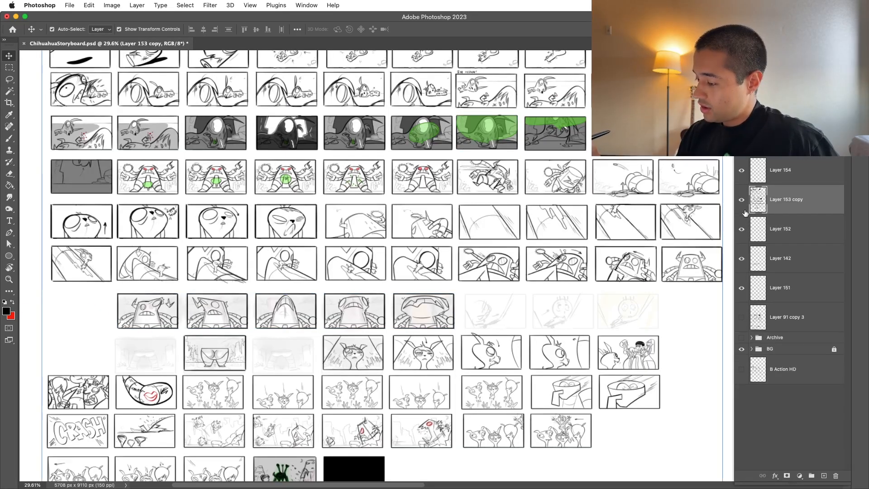
Step: Draw a clean black rectangular border on a new layer around the row's last faded panel, with the round wide-eyed face
{"action": "key", "text": "super+shift+alt+n"}
{"action": "key", "text": "z"}
{"action": "left_click", "coordinate": [685, 307]}
{"action": "key", "text": "b"}
{"action": "mouse_move", "coordinate": [381, 222]}
{"action": "left_mouse_down"}
{"action": "mouse_move", "coordinate": [380, 414]}
{"action": "mouse_move", "coordinate": [715, 416]}
{"action": "left_mouse_up"}
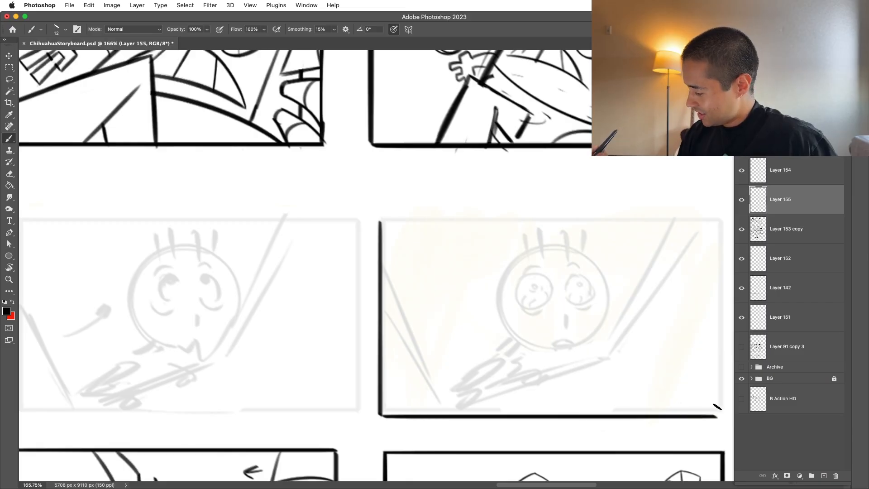
{"action": "key", "text": "super+z"}
{"action": "key", "text": "e"}
{"action": "key", "text": "b"}
{"action": "mouse_move", "coordinate": [382, 411]}
{"action": "left_mouse_down"}
{"action": "mouse_move", "coordinate": [722, 410]}
{"action": "mouse_move", "coordinate": [725, 225]}
{"action": "mouse_move", "coordinate": [397, 218]}
{"action": "left_mouse_up"}
{"action": "scroll", "coordinate": [467, 190], "scroll_direction": "down", "scroll_amount": 3}
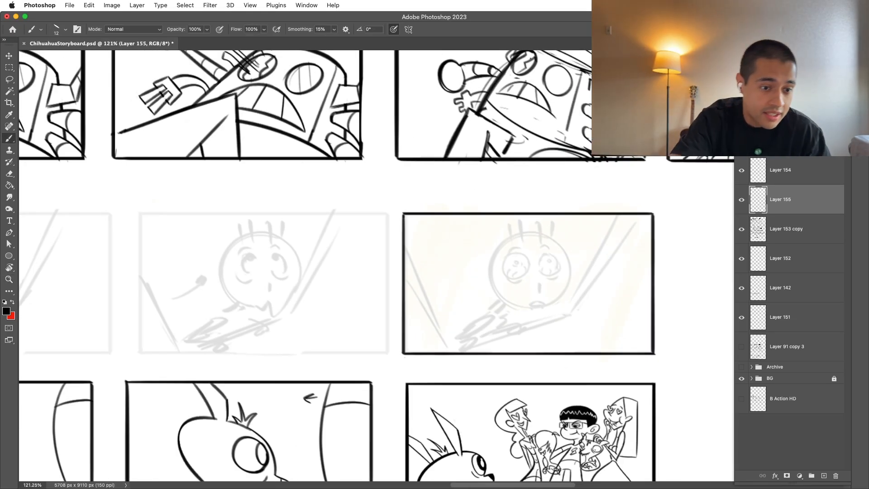
Step: Switch to Preview and show the Updated_Ramon.jpg character sheet full screen as drawing reference
{"action": "key", "text": "super+Tab"}
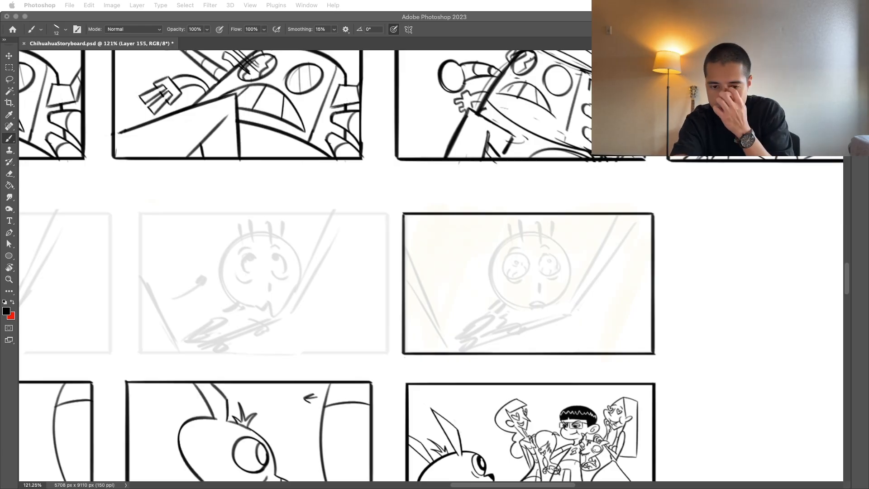
{"action": "left_click_drag", "start_coordinate": [0, 27], "coordinate": [423, 38]}
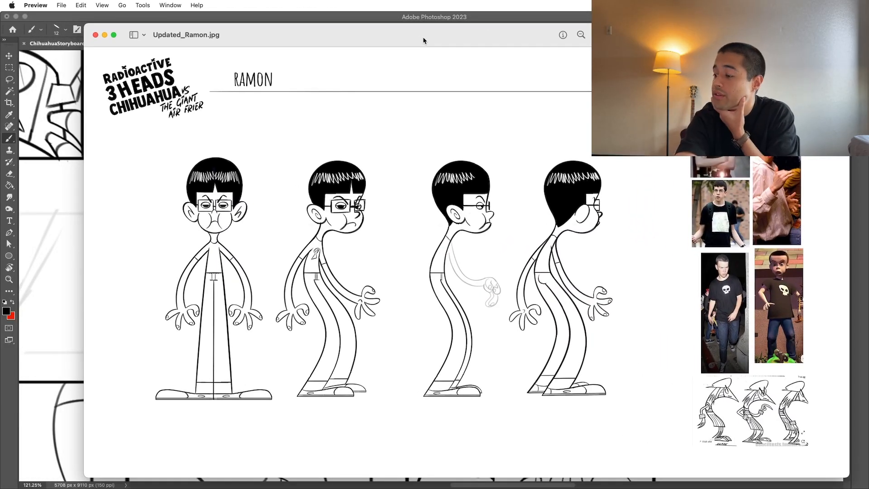
{"action": "left_click", "coordinate": [115, 35]}
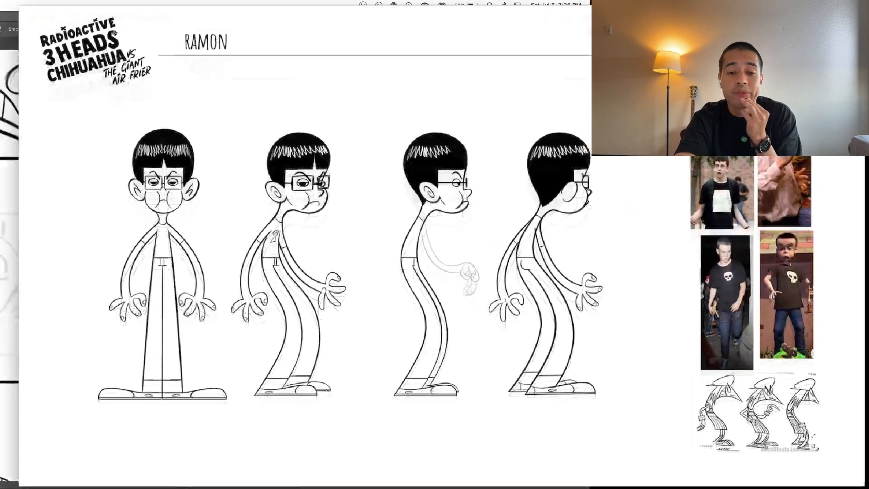
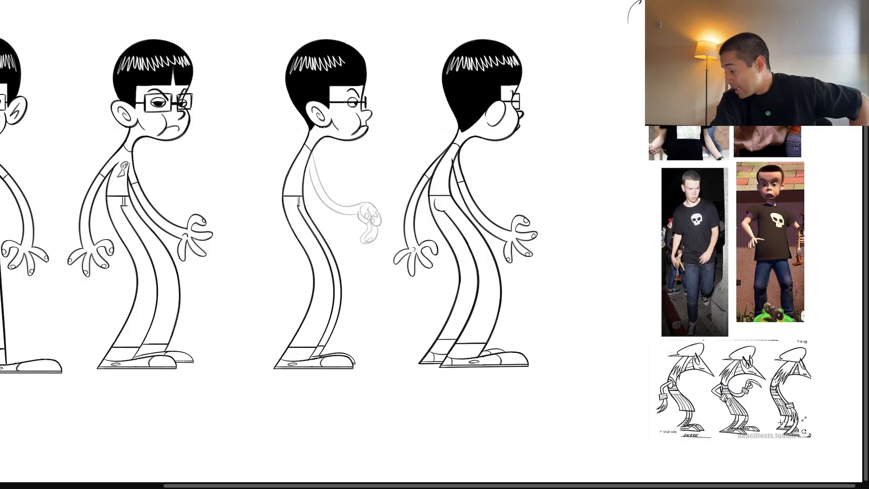
Step: Examine the Ramon turnaround poses and the neighbouring Snake and photo references on the character sheet
{"action": "scroll", "coordinate": [781, 423], "scroll_direction": "up", "scroll_amount": 3}
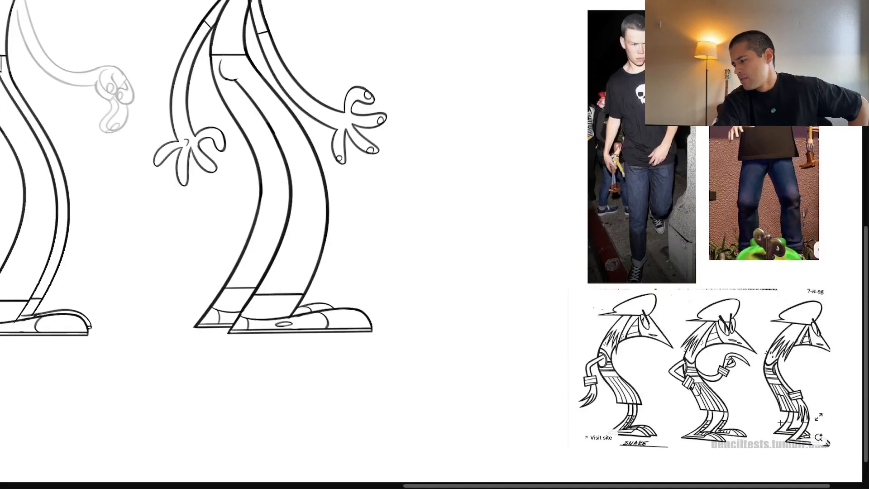
{"action": "scroll", "coordinate": [691, 408], "scroll_direction": "up", "scroll_amount": 5}
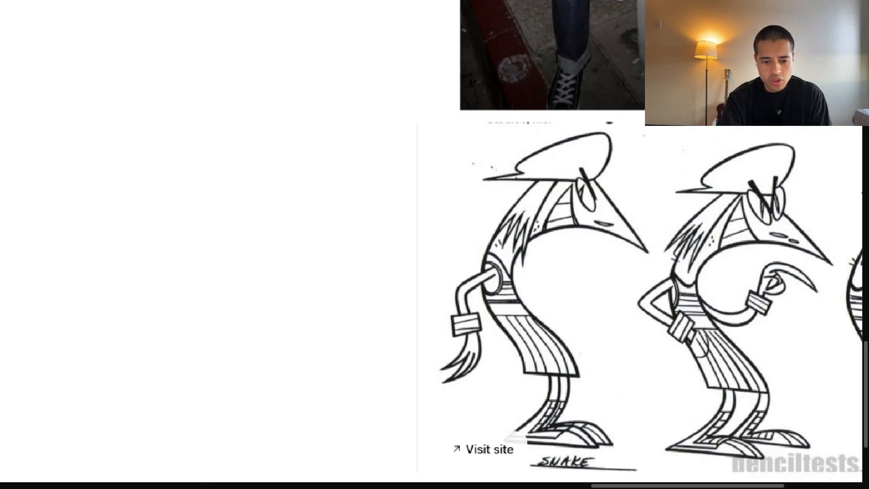
{"action": "scroll", "coordinate": [448, 199], "scroll_direction": "down", "scroll_amount": 5}
{"action": "scroll", "coordinate": [448, 199], "scroll_direction": "left", "scroll_amount": 10}
{"action": "scroll", "coordinate": [449, 199], "scroll_direction": "up", "scroll_amount": 7}
{"action": "scroll", "coordinate": [449, 199], "scroll_direction": "down", "scroll_amount": 5}
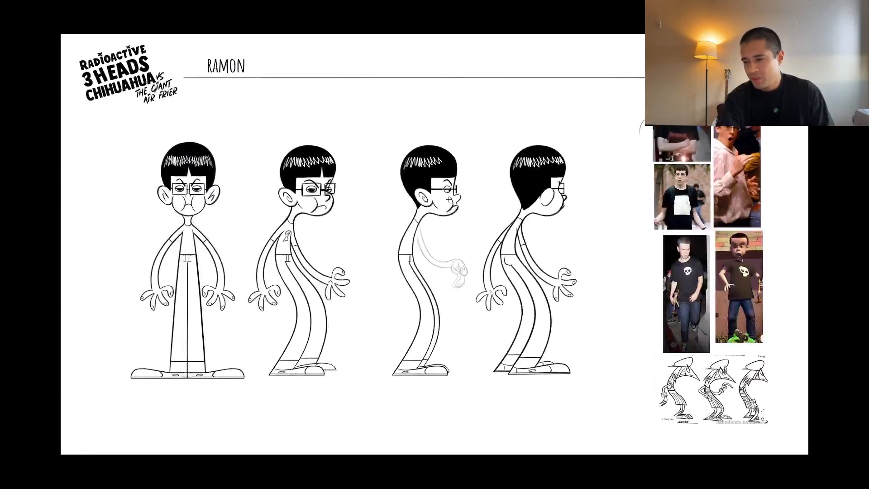
{"action": "scroll", "coordinate": [423, 252], "scroll_direction": "up", "scroll_amount": 3}
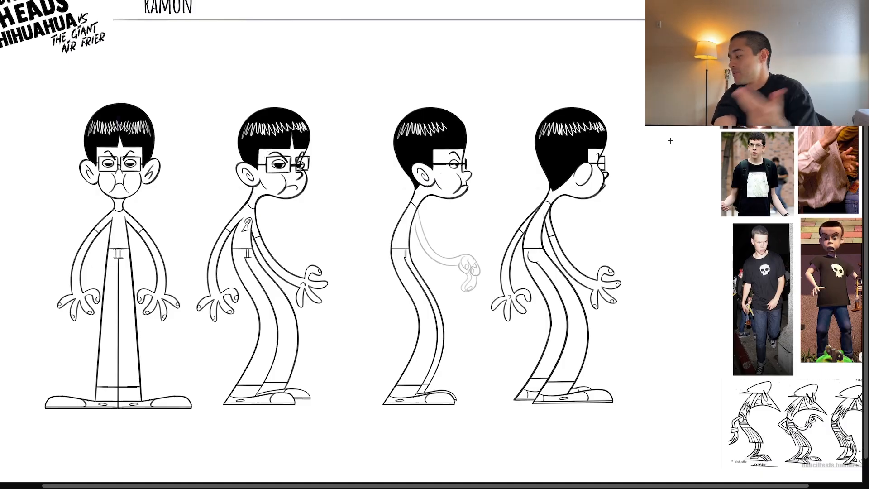
Step: Take the Ramon character sheet out of full screen and switch back to the storyboard in Photoshop
{"action": "mouse_move", "coordinate": [496, 1]}
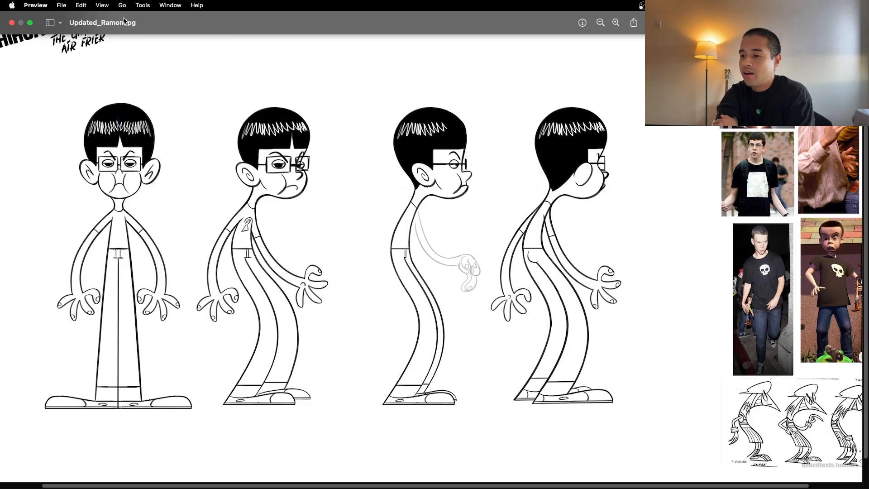
{"action": "left_click", "coordinate": [30, 22]}
{"action": "left_click_drag", "start_coordinate": [403, 42], "coordinate": [0, 82]}
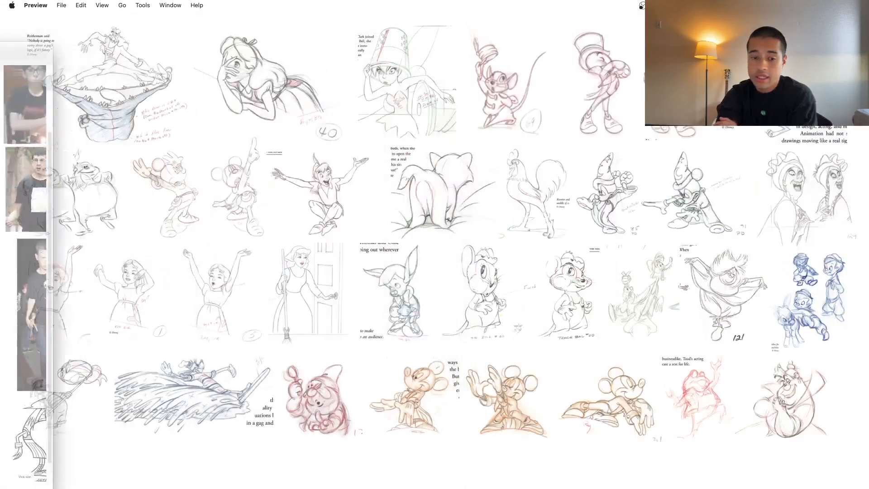
{"action": "left_click_drag", "start_coordinate": [0, 17], "coordinate": [124, 13]}
{"action": "left_click", "coordinate": [115, 16]}
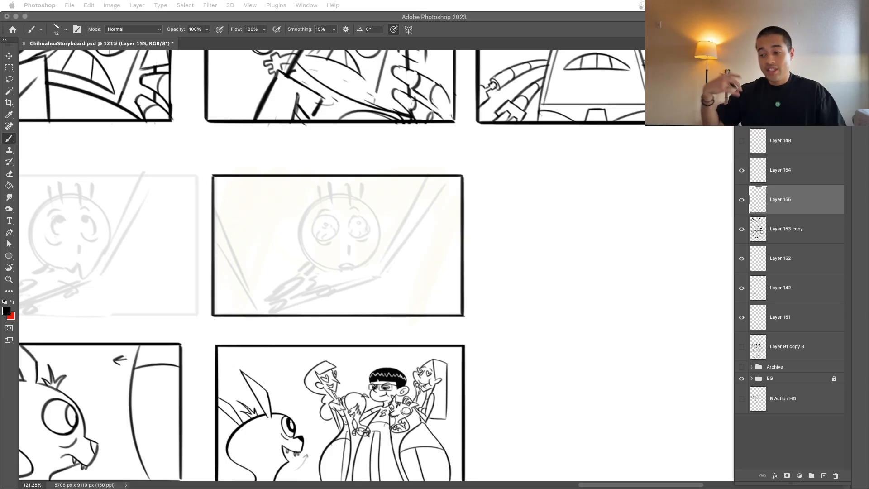
{"action": "left_click", "coordinate": [742, 200]}
{"action": "left_click", "coordinate": [741, 200]}
{"action": "left_click", "coordinate": [741, 200]}
{"action": "scroll", "coordinate": [460, 287], "scroll_direction": "up", "scroll_amount": 1}
{"action": "scroll", "coordinate": [460, 286], "scroll_direction": "left", "scroll_amount": 1}
{"action": "left_click_drag", "start_coordinate": [392, 274], "coordinate": [404, 274]}
{"action": "mouse_move", "coordinate": [397, 295]}
{"action": "left_mouse_down"}
{"action": "mouse_move", "coordinate": [412, 315]}
{"action": "mouse_move", "coordinate": [398, 285]}
{"action": "left_mouse_up"}
{"action": "mouse_move", "coordinate": [277, 246]}
{"action": "left_mouse_down"}
{"action": "mouse_move", "coordinate": [254, 196]}
{"action": "mouse_move", "coordinate": [423, 231]}
{"action": "left_mouse_up"}
{"action": "key", "text": "super+z"}
{"action": "left_click_drag", "start_coordinate": [226, 183], "coordinate": [427, 206]}
{"action": "key", "text": "super+z"}
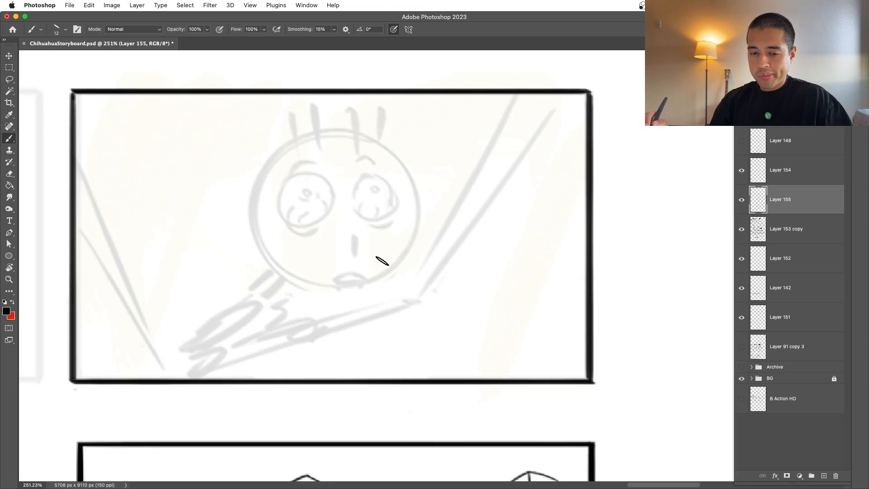
{"action": "left_click_drag", "start_coordinate": [374, 288], "coordinate": [392, 310]}
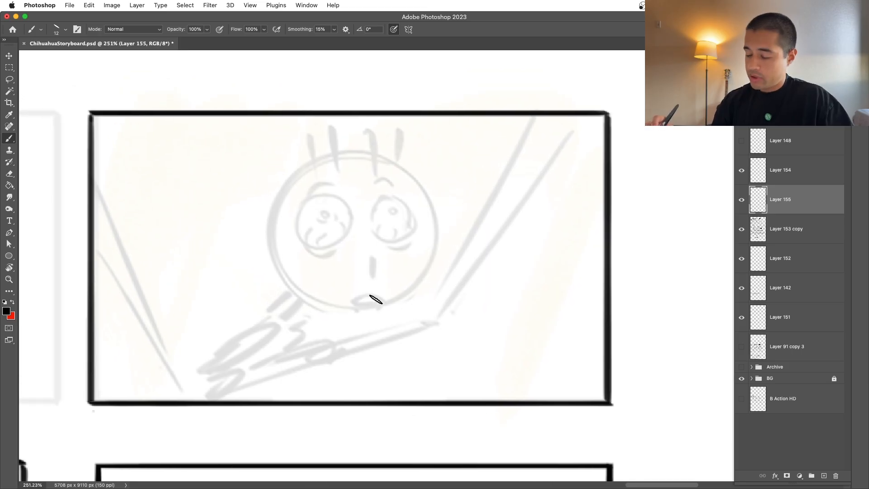
{"action": "left_click_drag", "start_coordinate": [282, 187], "coordinate": [311, 291]}
{"action": "key", "text": "super+z"}
{"action": "left_click_drag", "start_coordinate": [244, 399], "coordinate": [289, 295]}
{"action": "key", "text": "super+z"}
{"action": "key", "text": "super+z"}
Step: Rough in the character's tilted oval head, a brow curve and an S-shaped line of action running down past the panel's lower edge
{"action": "mouse_move", "coordinate": [413, 170]}
{"action": "left_mouse_down"}
{"action": "mouse_move", "coordinate": [442, 240]}
{"action": "mouse_move", "coordinate": [334, 137]}
{"action": "mouse_move", "coordinate": [243, 399]}
{"action": "left_mouse_up"}
{"action": "left_click_drag", "start_coordinate": [333, 132], "coordinate": [260, 433]}
{"action": "mouse_move", "coordinate": [294, 96]}
{"action": "left_mouse_down"}
{"action": "mouse_move", "coordinate": [389, 136]}
{"action": "mouse_move", "coordinate": [272, 457]}
{"action": "left_mouse_up"}
{"action": "mouse_move", "coordinate": [410, 157]}
{"action": "left_mouse_down"}
{"action": "mouse_move", "coordinate": [271, 207]}
{"action": "mouse_move", "coordinate": [433, 206]}
{"action": "left_mouse_up"}
{"action": "mouse_move", "coordinate": [335, 134]}
{"action": "left_mouse_down"}
{"action": "mouse_move", "coordinate": [334, 208]}
{"action": "mouse_move", "coordinate": [378, 240]}
{"action": "left_mouse_up"}
{"action": "mouse_move", "coordinate": [289, 254]}
{"action": "left_mouse_down"}
{"action": "mouse_move", "coordinate": [434, 226]}
{"action": "mouse_move", "coordinate": [435, 235]}
{"action": "mouse_move", "coordinate": [461, 237]}
{"action": "left_mouse_up"}
{"action": "left_click_drag", "start_coordinate": [414, 220], "coordinate": [460, 256]}
{"action": "left_click_drag", "start_coordinate": [289, 175], "coordinate": [401, 169]}
{"action": "left_click_drag", "start_coordinate": [435, 136], "coordinate": [327, 281]}
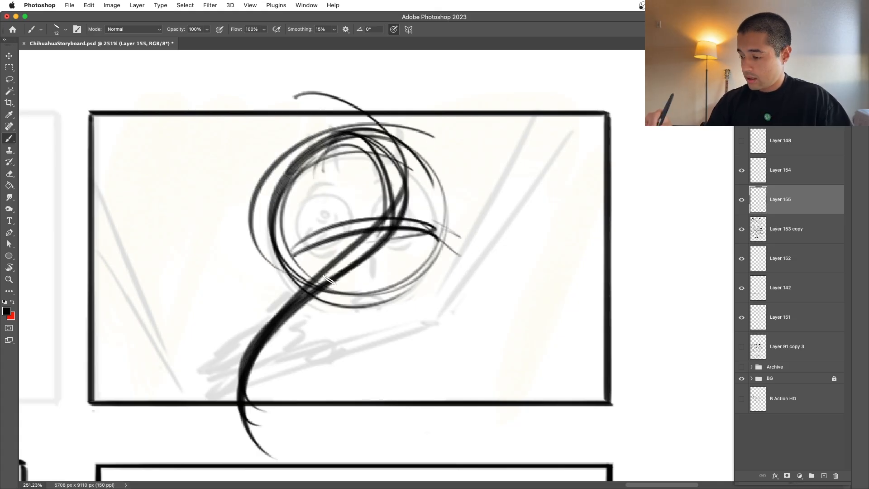
Step: Reinforce the head outline and sketch a smaller overlapping oval for the lower face and jaw
{"action": "left_click_drag", "start_coordinate": [272, 176], "coordinate": [435, 136]}
{"action": "left_click_drag", "start_coordinate": [295, 217], "coordinate": [426, 149]}
{"action": "mouse_move", "coordinate": [426, 149]}
{"action": "left_mouse_down"}
{"action": "mouse_move", "coordinate": [405, 201]}
{"action": "mouse_move", "coordinate": [419, 265]}
{"action": "left_mouse_up"}
{"action": "mouse_move", "coordinate": [437, 195]}
{"action": "left_mouse_down"}
{"action": "mouse_move", "coordinate": [421, 239]}
{"action": "mouse_move", "coordinate": [437, 268]}
{"action": "mouse_move", "coordinate": [421, 313]}
{"action": "left_mouse_up"}
{"action": "mouse_move", "coordinate": [442, 272]}
{"action": "left_mouse_down"}
{"action": "mouse_move", "coordinate": [384, 325]}
{"action": "mouse_move", "coordinate": [372, 322]}
{"action": "left_mouse_up"}
{"action": "mouse_move", "coordinate": [315, 272]}
{"action": "left_mouse_down"}
{"action": "mouse_move", "coordinate": [446, 258]}
{"action": "mouse_move", "coordinate": [430, 262]}
{"action": "mouse_move", "coordinate": [383, 318]}
{"action": "left_mouse_up"}
{"action": "mouse_move", "coordinate": [407, 253]}
{"action": "left_mouse_down"}
{"action": "mouse_move", "coordinate": [332, 267]}
{"action": "mouse_move", "coordinate": [397, 316]}
{"action": "left_mouse_up"}
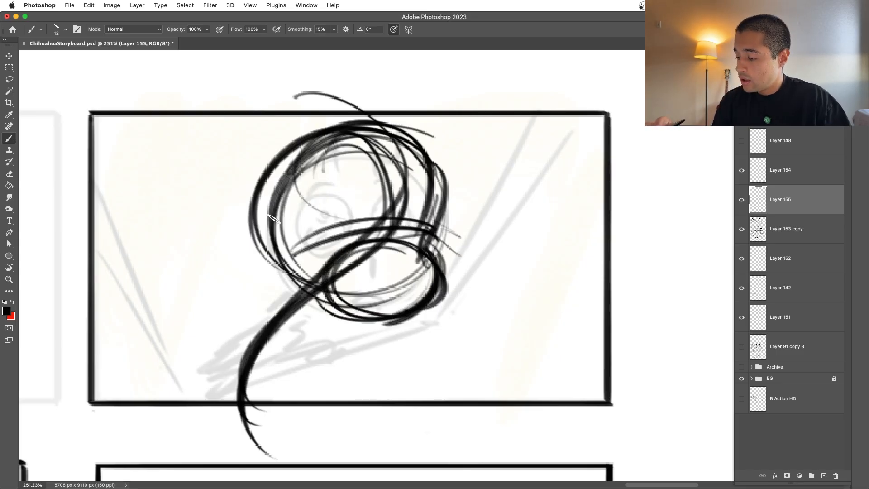
Step: Sketch the thin neck and the narrow rounded torso along the line of action below the head
{"action": "left_click_drag", "start_coordinate": [284, 273], "coordinate": [290, 312]}
{"action": "mouse_move", "coordinate": [286, 273]}
{"action": "left_mouse_down"}
{"action": "mouse_move", "coordinate": [278, 313]}
{"action": "mouse_move", "coordinate": [316, 319]}
{"action": "left_mouse_up"}
{"action": "mouse_move", "coordinate": [295, 312]}
{"action": "left_mouse_down"}
{"action": "mouse_move", "coordinate": [318, 318]}
{"action": "mouse_move", "coordinate": [297, 385]}
{"action": "mouse_move", "coordinate": [322, 369]}
{"action": "left_mouse_up"}
{"action": "left_click_drag", "start_coordinate": [270, 317], "coordinate": [290, 374]}
{"action": "left_click_drag", "start_coordinate": [308, 345], "coordinate": [318, 347]}
{"action": "left_click_drag", "start_coordinate": [249, 332], "coordinate": [270, 372]}
{"action": "left_click_drag", "start_coordinate": [266, 362], "coordinate": [316, 376]}
{"action": "left_click_drag", "start_coordinate": [287, 343], "coordinate": [277, 334]}
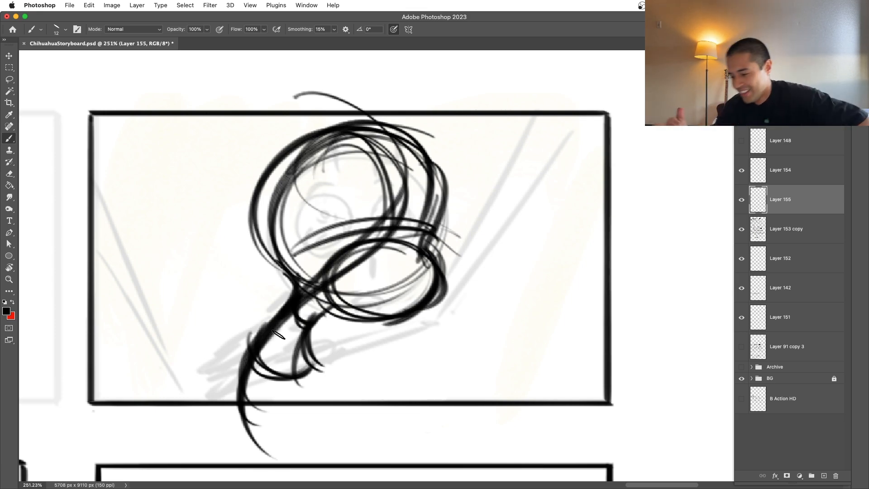
Step: Sketch the hunched back curve, a hooked hand shape below the jaw and small curves at the panel's lower edge
{"action": "mouse_move", "coordinate": [292, 304]}
{"action": "left_mouse_down"}
{"action": "mouse_move", "coordinate": [266, 304]}
{"action": "mouse_move", "coordinate": [229, 412]}
{"action": "mouse_move", "coordinate": [193, 398]}
{"action": "left_mouse_up"}
{"action": "mouse_move", "coordinate": [320, 315]}
{"action": "left_mouse_down"}
{"action": "mouse_move", "coordinate": [456, 322]}
{"action": "mouse_move", "coordinate": [383, 265]}
{"action": "mouse_move", "coordinate": [448, 320]}
{"action": "left_mouse_up"}
{"action": "key", "text": "super+z"}
{"action": "key", "text": "super+z"}
{"action": "mouse_move", "coordinate": [312, 317]}
{"action": "left_mouse_down"}
{"action": "mouse_move", "coordinate": [430, 341]}
{"action": "mouse_move", "coordinate": [449, 274]}
{"action": "mouse_move", "coordinate": [357, 277]}
{"action": "mouse_move", "coordinate": [427, 334]}
{"action": "left_mouse_up"}
{"action": "key", "text": "super+z"}
{"action": "key", "text": "super+z"}
{"action": "mouse_move", "coordinate": [429, 302]}
{"action": "left_mouse_down"}
{"action": "mouse_move", "coordinate": [420, 337]}
{"action": "mouse_move", "coordinate": [464, 353]}
{"action": "left_mouse_up"}
{"action": "key", "text": "super+z"}
{"action": "mouse_move", "coordinate": [409, 329]}
{"action": "left_mouse_down"}
{"action": "mouse_move", "coordinate": [469, 349]}
{"action": "mouse_move", "coordinate": [419, 380]}
{"action": "mouse_move", "coordinate": [394, 337]}
{"action": "mouse_move", "coordinate": [423, 342]}
{"action": "left_mouse_up"}
{"action": "key", "text": "super+z"}
{"action": "left_click_drag", "start_coordinate": [203, 393], "coordinate": [258, 401]}
{"action": "left_click_drag", "start_coordinate": [205, 397], "coordinate": [245, 413]}
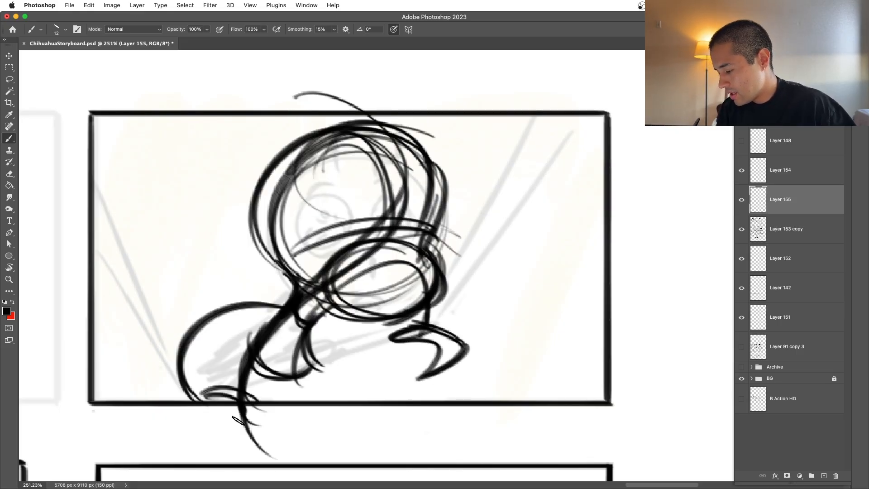
Step: Add light facial guide marks across the upper face of the rough head
{"action": "mouse_move", "coordinate": [346, 149]}
{"action": "left_mouse_down"}
{"action": "mouse_move", "coordinate": [385, 231]}
{"action": "mouse_move", "coordinate": [390, 203]}
{"action": "left_mouse_up"}
{"action": "left_click_drag", "start_coordinate": [365, 173], "coordinate": [368, 198]}
{"action": "left_click_drag", "start_coordinate": [425, 195], "coordinate": [362, 197]}
{"action": "left_click_drag", "start_coordinate": [439, 226], "coordinate": [462, 249]}
{"action": "scroll", "coordinate": [462, 272], "scroll_direction": "up", "scroll_amount": 5}
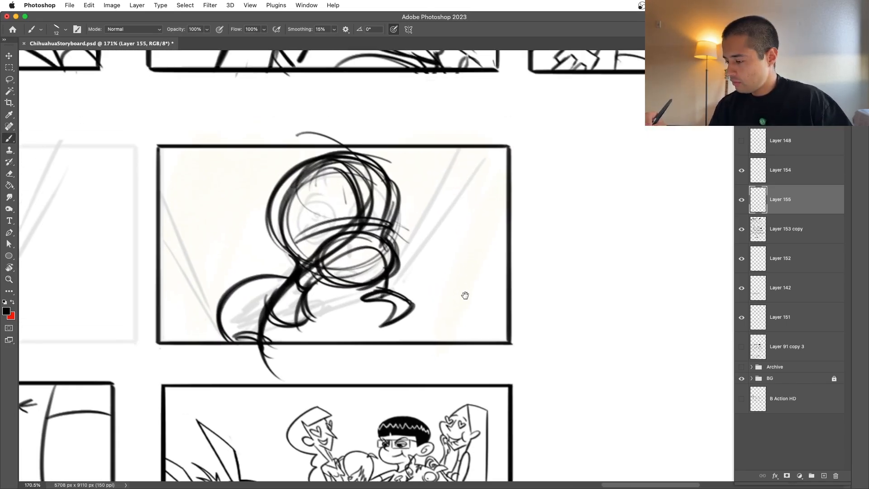
Step: Build up the rough figure with a tall inner head oval, sweeping head-to-body curves and heavier neck and torso strokes
{"action": "mouse_move", "coordinate": [302, 227]}
{"action": "left_mouse_down"}
{"action": "mouse_move", "coordinate": [312, 216]}
{"action": "mouse_move", "coordinate": [318, 291]}
{"action": "left_mouse_up"}
{"action": "left_click_drag", "start_coordinate": [308, 271], "coordinate": [367, 332]}
{"action": "left_click_drag", "start_coordinate": [320, 236], "coordinate": [368, 334]}
{"action": "left_click_drag", "start_coordinate": [335, 310], "coordinate": [323, 367]}
{"action": "left_click_drag", "start_coordinate": [345, 305], "coordinate": [311, 355]}
{"action": "mouse_move", "coordinate": [324, 161]}
{"action": "left_mouse_down"}
{"action": "mouse_move", "coordinate": [384, 271]}
{"action": "mouse_move", "coordinate": [248, 403]}
{"action": "left_mouse_up"}
{"action": "mouse_move", "coordinate": [323, 161]}
{"action": "left_mouse_down"}
{"action": "mouse_move", "coordinate": [354, 169]}
{"action": "mouse_move", "coordinate": [382, 255]}
{"action": "left_mouse_up"}
{"action": "left_click_drag", "start_coordinate": [309, 321], "coordinate": [264, 416]}
{"action": "left_click_drag", "start_coordinate": [448, 313], "coordinate": [362, 319]}
{"action": "left_click_drag", "start_coordinate": [425, 326], "coordinate": [439, 320]}
{"action": "left_click_drag", "start_coordinate": [461, 335], "coordinate": [437, 348]}
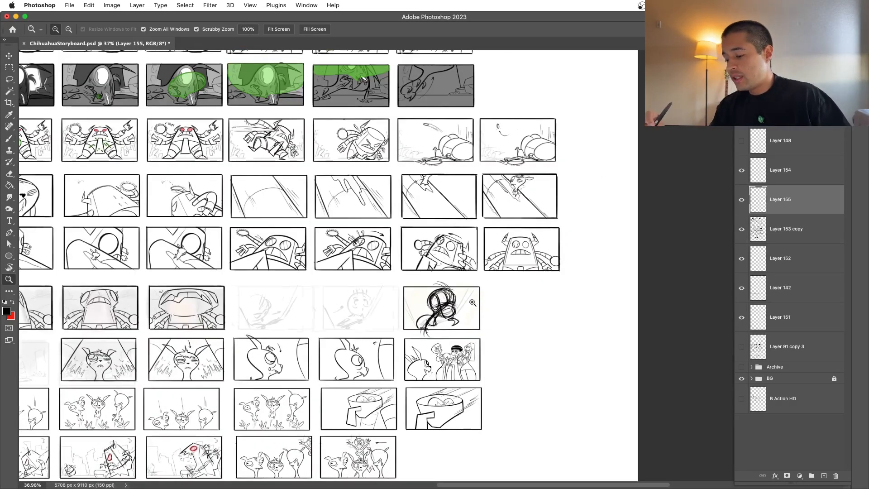
{"action": "left_click_drag", "start_coordinate": [469, 303], "coordinate": [496, 297]}
{"action": "key", "text": "super+t"}
{"action": "left_click_drag", "start_coordinate": [432, 331], "coordinate": [415, 330]}
{"action": "key", "text": "super+z"}
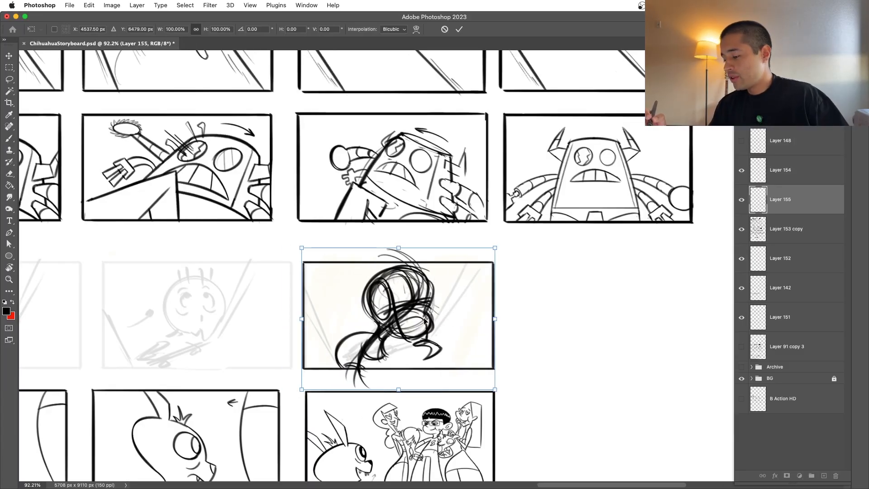
{"action": "key", "text": "Escape"}
Step: Select the rough figure inside the panel border, shift it slightly left with Free Transform and deselect
{"action": "key", "text": "m"}
{"action": "mouse_move", "coordinate": [306, 264]}
{"action": "left_mouse_down"}
{"action": "mouse_move", "coordinate": [467, 367]}
{"action": "mouse_move", "coordinate": [438, 338]}
{"action": "mouse_move", "coordinate": [491, 313]}
{"action": "left_mouse_up"}
{"action": "key", "text": "super+t"}
{"action": "key", "text": "Return"}
{"action": "key", "text": "super+d"}
Step: Draw two parallel diagonal lines rising from the hand to the panel's upper right edge
{"action": "key", "text": "b"}
{"action": "mouse_move", "coordinate": [391, 365]}
{"action": "left_mouse_down"}
{"action": "mouse_move", "coordinate": [481, 204]}
{"action": "mouse_move", "coordinate": [514, 196]}
{"action": "left_mouse_up"}
{"action": "left_click_drag", "start_coordinate": [394, 381], "coordinate": [496, 229]}
Step: Review the earlier storyboard rows, examining the staging in the panels with the horned monster and the burning building
{"action": "mouse_move", "coordinate": [547, 174]}
{"action": "left_mouse_down"}
{"action": "mouse_move", "coordinate": [495, 227]}
{"action": "mouse_move", "coordinate": [508, 449]}
{"action": "left_mouse_up"}
{"action": "left_click_drag", "start_coordinate": [406, 195], "coordinate": [453, 201]}
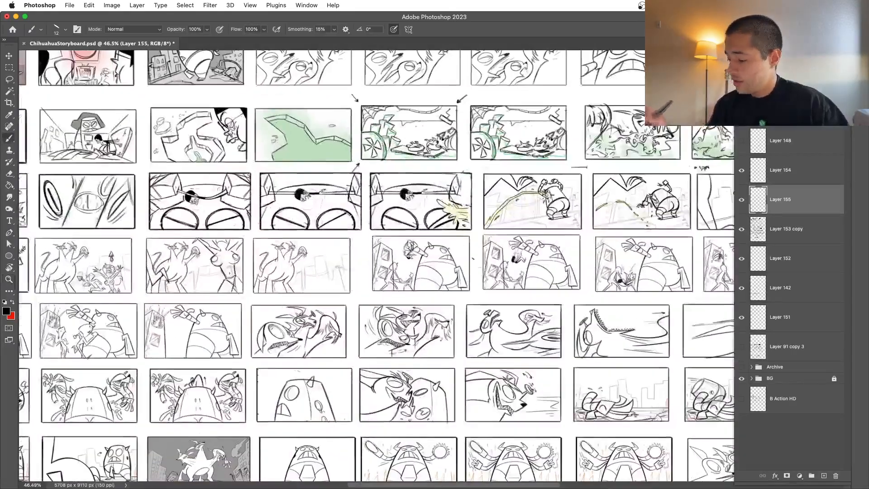
{"action": "left_click_drag", "start_coordinate": [539, 213], "coordinate": [415, 209]}
{"action": "left_click_drag", "start_coordinate": [421, 204], "coordinate": [562, 267]}
{"action": "left_click_drag", "start_coordinate": [381, 268], "coordinate": [431, 267]}
{"action": "left_click_drag", "start_coordinate": [620, 330], "coordinate": [335, 331]}
{"action": "left_click_drag", "start_coordinate": [611, 306], "coordinate": [445, 307]}
{"action": "left_click_drag", "start_coordinate": [584, 293], "coordinate": [468, 294]}
{"action": "left_click_drag", "start_coordinate": [480, 347], "coordinate": [602, 342]}
{"action": "left_click_drag", "start_coordinate": [290, 340], "coordinate": [396, 339]}
{"action": "left_click_drag", "start_coordinate": [327, 305], "coordinate": [373, 333]}
{"action": "left_click_drag", "start_coordinate": [466, 390], "coordinate": [105, 334]}
{"action": "left_click_drag", "start_coordinate": [638, 373], "coordinate": [442, 358]}
{"action": "left_click_drag", "start_coordinate": [561, 334], "coordinate": [331, 341]}
{"action": "left_click_drag", "start_coordinate": [589, 348], "coordinate": [490, 367]}
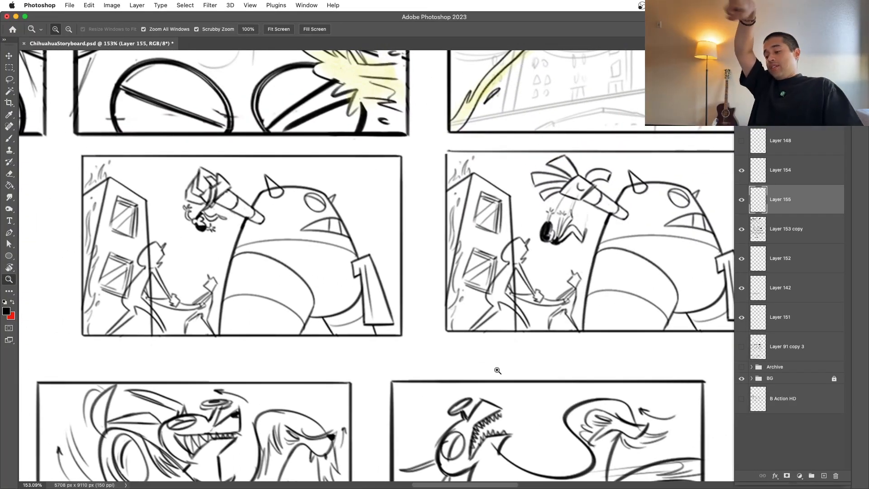
{"action": "left_click_drag", "start_coordinate": [617, 390], "coordinate": [463, 405]}
{"action": "left_click_drag", "start_coordinate": [545, 388], "coordinate": [442, 373]}
{"action": "left_click_drag", "start_coordinate": [625, 376], "coordinate": [489, 376]}
{"action": "left_click_drag", "start_coordinate": [576, 370], "coordinate": [355, 382]}
{"action": "mouse_move", "coordinate": [588, 387]}
{"action": "left_mouse_down"}
{"action": "mouse_move", "coordinate": [496, 392]}
{"action": "mouse_move", "coordinate": [518, 395]}
{"action": "left_mouse_up"}
{"action": "left_click_drag", "start_coordinate": [599, 394], "coordinate": [324, 386]}
{"action": "left_click_drag", "start_coordinate": [423, 351], "coordinate": [339, 358]}
{"action": "left_click_drag", "start_coordinate": [217, 389], "coordinate": [565, 353]}
{"action": "left_click_drag", "start_coordinate": [102, 356], "coordinate": [309, 361]}
{"action": "left_click_drag", "start_coordinate": [247, 351], "coordinate": [347, 350]}
{"action": "left_click_drag", "start_coordinate": [670, 390], "coordinate": [447, 367]}
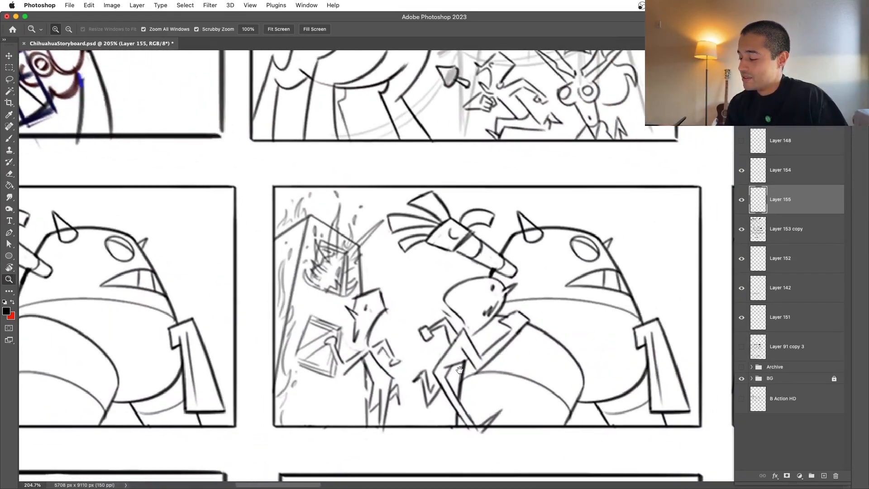
{"action": "left_click_drag", "start_coordinate": [567, 357], "coordinate": [501, 423]}
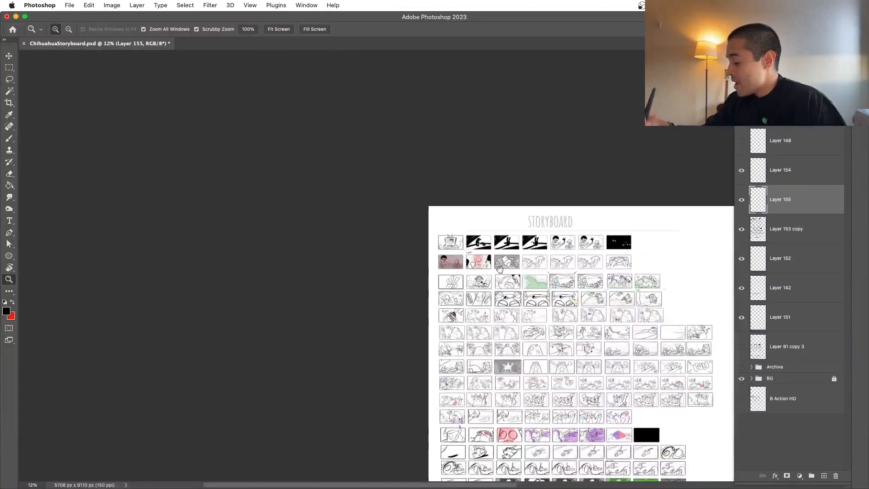
Step: Return to the rough figure panel and compare it with the faded guide by hiding and showing Layer 155
{"action": "left_click_drag", "start_coordinate": [520, 299], "coordinate": [409, 194]}
{"action": "left_click_drag", "start_coordinate": [453, 431], "coordinate": [456, 443]}
{"action": "left_click_drag", "start_coordinate": [422, 273], "coordinate": [420, 288]}
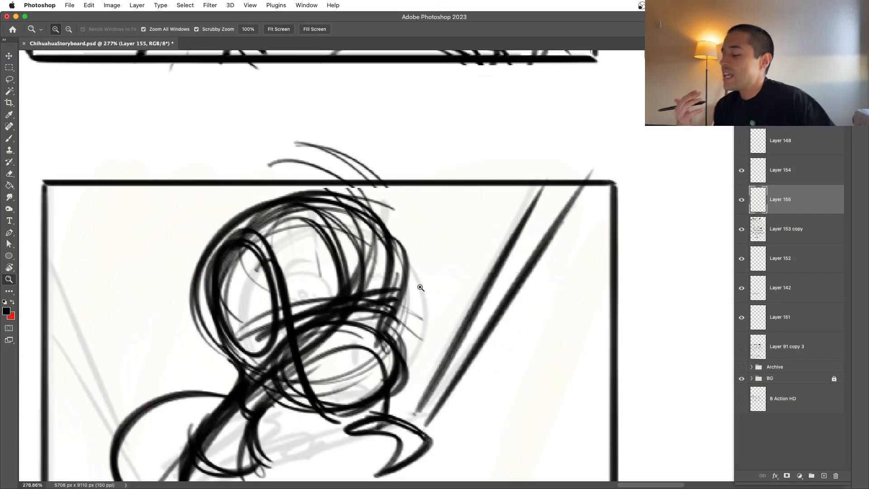
{"action": "left_click", "coordinate": [741, 200]}
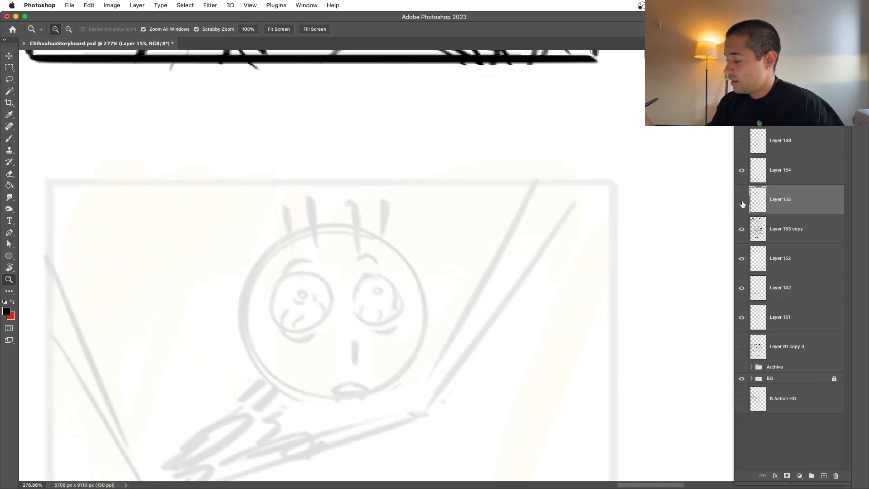
{"action": "left_click", "coordinate": [742, 201]}
Step: Draw the long parallel edges running from the hooked hand diagonally down to the panel's lower left edge
{"action": "mouse_move", "coordinate": [605, 295]}
{"action": "left_mouse_down"}
{"action": "mouse_move", "coordinate": [553, 334]}
{"action": "mouse_move", "coordinate": [569, 322]}
{"action": "left_mouse_up"}
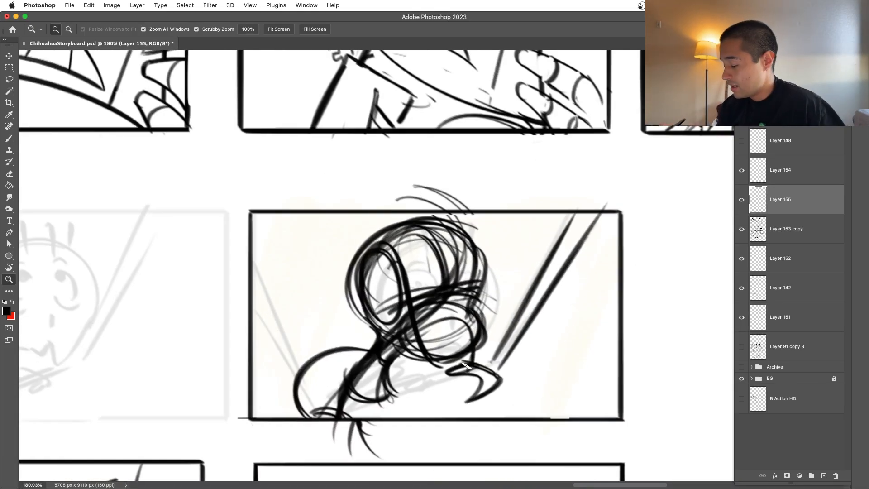
{"action": "key", "text": "super+z"}
{"action": "left_click_drag", "start_coordinate": [492, 376], "coordinate": [353, 419]}
{"action": "key", "text": "super+z"}
{"action": "key", "text": "super+z"}
{"action": "mouse_move", "coordinate": [489, 380]}
{"action": "left_mouse_down"}
{"action": "mouse_move", "coordinate": [334, 430]}
{"action": "mouse_move", "coordinate": [321, 416]}
{"action": "mouse_move", "coordinate": [284, 431]}
{"action": "mouse_move", "coordinate": [306, 418]}
{"action": "left_mouse_up"}
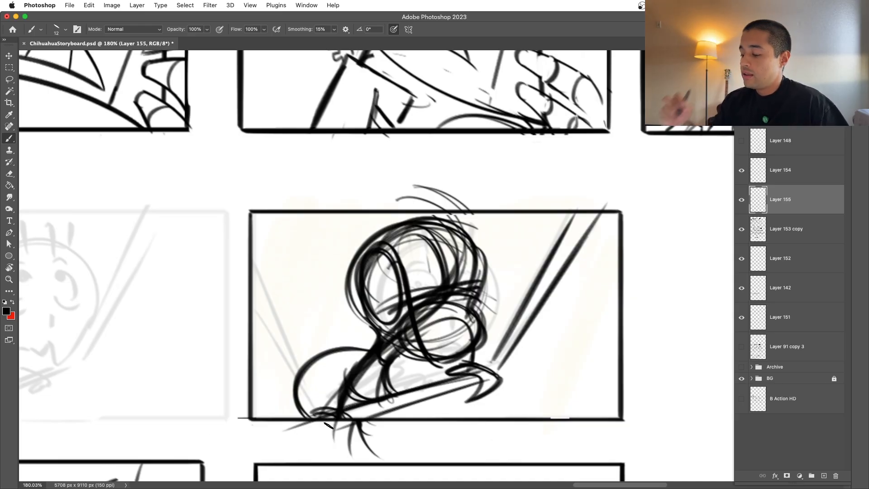
Step: Draw a steep diagonal line across the panel's lower left corner
{"action": "left_click_drag", "start_coordinate": [252, 314], "coordinate": [292, 419]}
{"action": "key", "text": "super+z"}
{"action": "left_click_drag", "start_coordinate": [247, 299], "coordinate": [294, 422]}
{"action": "key", "text": "super+z"}
{"action": "mouse_move", "coordinate": [256, 322]}
{"action": "left_mouse_down"}
{"action": "mouse_move", "coordinate": [262, 370]}
{"action": "mouse_move", "coordinate": [296, 427]}
{"action": "left_mouse_up"}
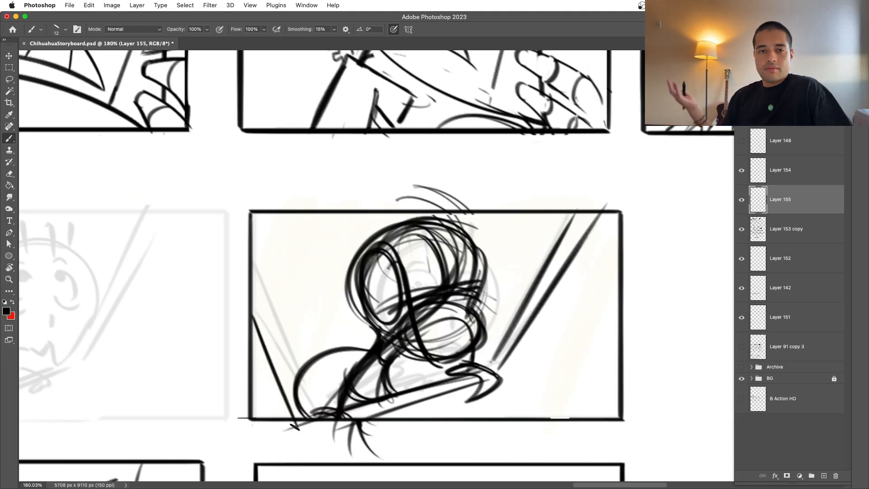
Step: Try a matching diagonal line across the panel's lower right corner
{"action": "left_click_drag", "start_coordinate": [617, 304], "coordinate": [552, 419]}
{"action": "key", "text": "super+z"}
{"action": "key", "text": "super+z"}
{"action": "mouse_move", "coordinate": [619, 340]}
{"action": "left_mouse_down"}
{"action": "mouse_move", "coordinate": [565, 437]}
{"action": "mouse_move", "coordinate": [579, 417]}
{"action": "left_mouse_up"}
{"action": "key", "text": "super+z"}
{"action": "left_click_drag", "start_coordinate": [620, 358], "coordinate": [582, 418]}
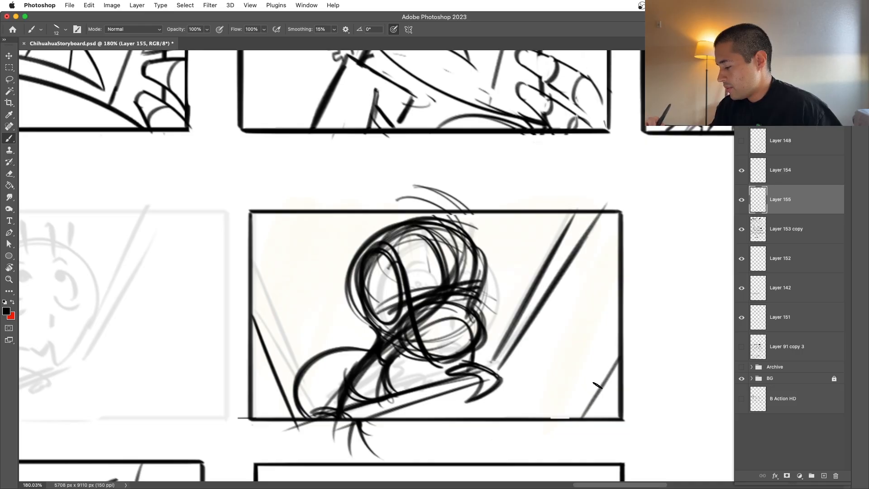
{"action": "key", "text": "super+z"}
Step: Lower the opacity of Layer 155 to fade the rough figure into a drawing guide
{"action": "key", "text": "super+t"}
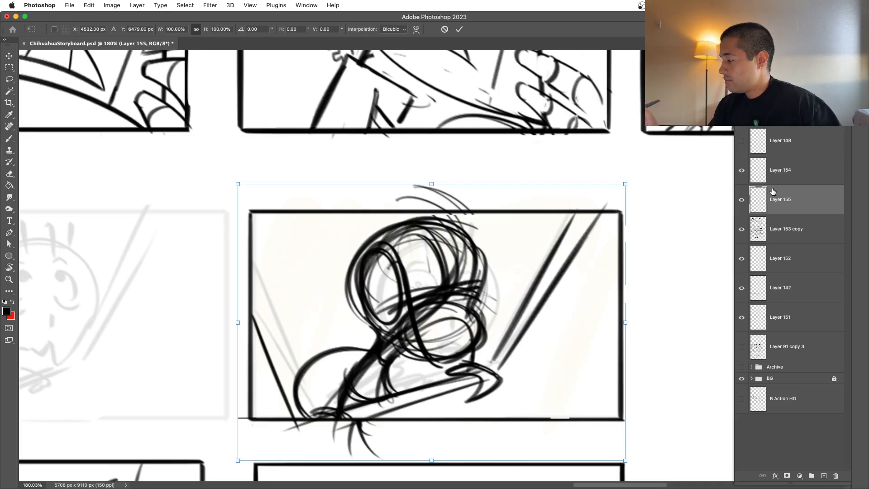
{"action": "key", "text": "Return"}
{"action": "key", "text": "m"}
{"action": "key", "text": "5"}
{"action": "key", "text": "4"}
{"action": "key", "text": "6"}
{"action": "key", "text": "z"}
{"action": "left_click_drag", "start_coordinate": [662, 348], "coordinate": [498, 333]}
{"action": "key", "text": "z"}
{"action": "left_click", "coordinate": [742, 200]}
{"action": "left_click", "coordinate": [741, 200]}
{"action": "key", "text": "z"}
{"action": "left_click_drag", "start_coordinate": [592, 299], "coordinate": [627, 284]}
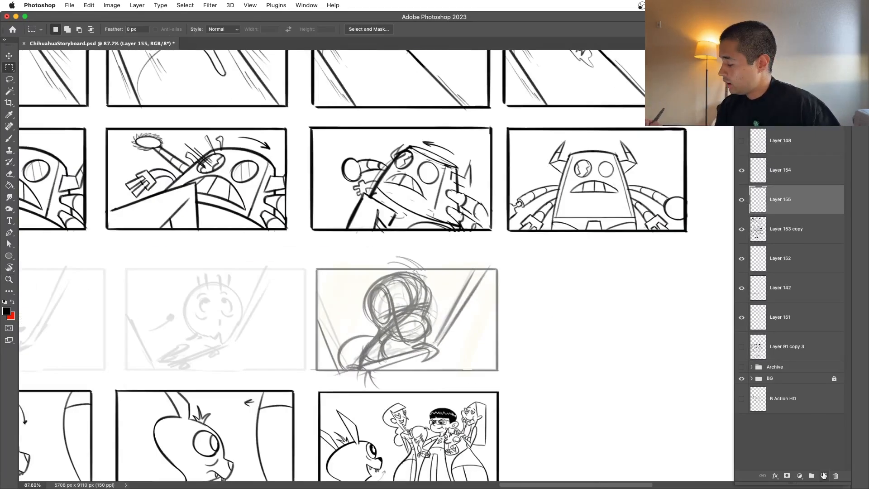
Step: Add a blank layer for inking above Layer 155 and ready the Brush tool over the round-faced panel
{"action": "left_click", "coordinate": [824, 476]}
{"action": "key", "text": "z"}
{"action": "left_click_drag", "start_coordinate": [333, 358], "coordinate": [366, 336]}
{"action": "key", "text": "b"}
{"action": "key", "text": "space"}
{"action": "key", "text": "super+space"}
{"action": "left_click_drag", "start_coordinate": [536, 241], "coordinate": [604, 263]}
Step: Load the outline of Layer 155's rough sketch as a selection, fill it with red and deselect
{"action": "left_click", "coordinate": [742, 229]}
{"action": "left_click", "coordinate": [741, 229]}
{"action": "left_click", "coordinate": [742, 200]}
{"action": "left_click", "coordinate": [742, 229]}
{"action": "left_click", "coordinate": [760, 235]}
{"action": "left_click", "coordinate": [759, 236], "text": "super"}
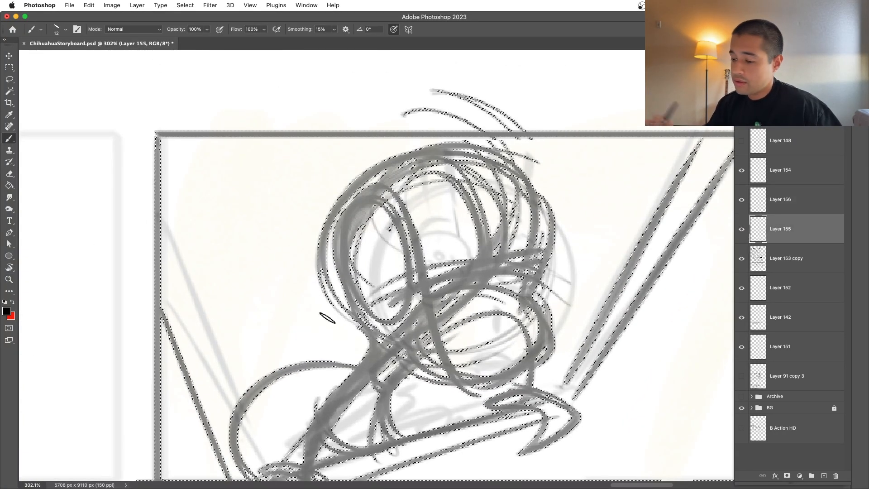
{"action": "key", "text": "x"}
{"action": "key", "text": "alt+BackSpace"}
{"action": "key", "text": "super+d"}
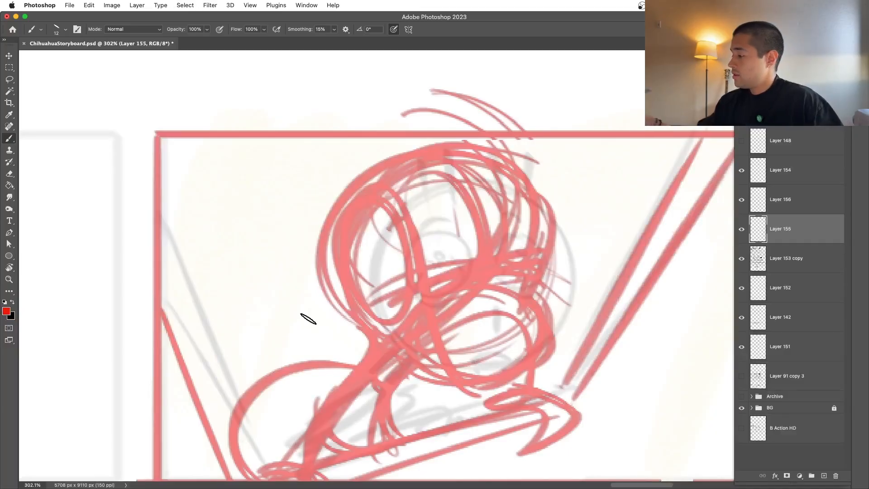
Step: Lower the opacity of the red sketch on Layer 155 and make Layer 156 the active layer
{"action": "left_click_drag", "start_coordinate": [811, 90], "coordinate": [798, 91]}
{"action": "left_click", "coordinate": [789, 199]}
{"action": "key", "text": "super+space"}
{"action": "mouse_move", "coordinate": [648, 271]}
{"action": "left_mouse_down"}
{"action": "mouse_move", "coordinate": [575, 283]}
{"action": "mouse_move", "coordinate": [655, 304]}
{"action": "left_mouse_up"}
{"action": "key", "text": "super+space"}
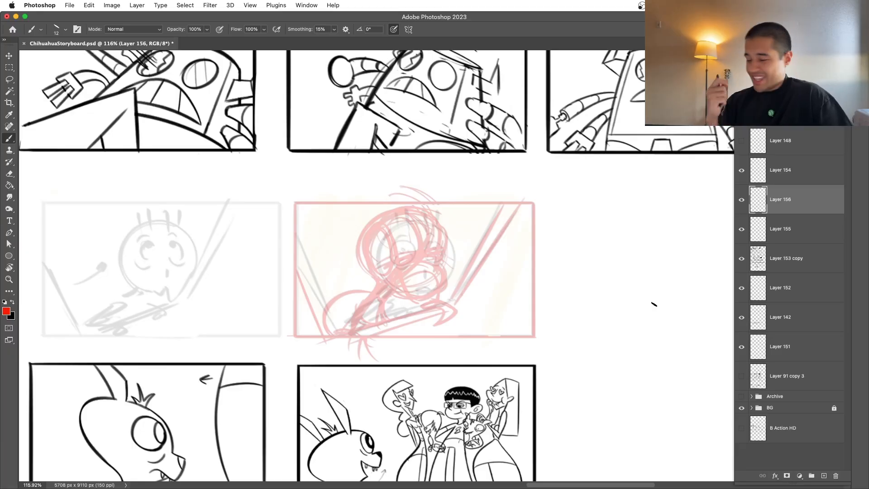
Step: Ink the nose in black on Layer 156 with a short bridge line and a hooked tip
{"action": "left_click_drag", "start_coordinate": [442, 262], "coordinate": [462, 257]}
{"action": "key", "text": "space"}
{"action": "left_click_drag", "start_coordinate": [495, 352], "coordinate": [510, 353]}
{"action": "key", "text": "x"}
{"action": "mouse_move", "coordinate": [361, 277]}
{"action": "left_mouse_down"}
{"action": "mouse_move", "coordinate": [382, 229]}
{"action": "mouse_move", "coordinate": [460, 294]}
{"action": "mouse_move", "coordinate": [461, 281]}
{"action": "left_mouse_up"}
{"action": "key", "text": "super+z"}
{"action": "key", "text": "space"}
{"action": "key", "text": "super+space"}
{"action": "mouse_move", "coordinate": [430, 205]}
{"action": "left_mouse_down"}
{"action": "mouse_move", "coordinate": [438, 252]}
{"action": "mouse_move", "coordinate": [461, 243]}
{"action": "mouse_move", "coordinate": [448, 270]}
{"action": "left_mouse_up"}
{"action": "key", "text": "space"}
{"action": "left_click_drag", "start_coordinate": [471, 303], "coordinate": [458, 283]}
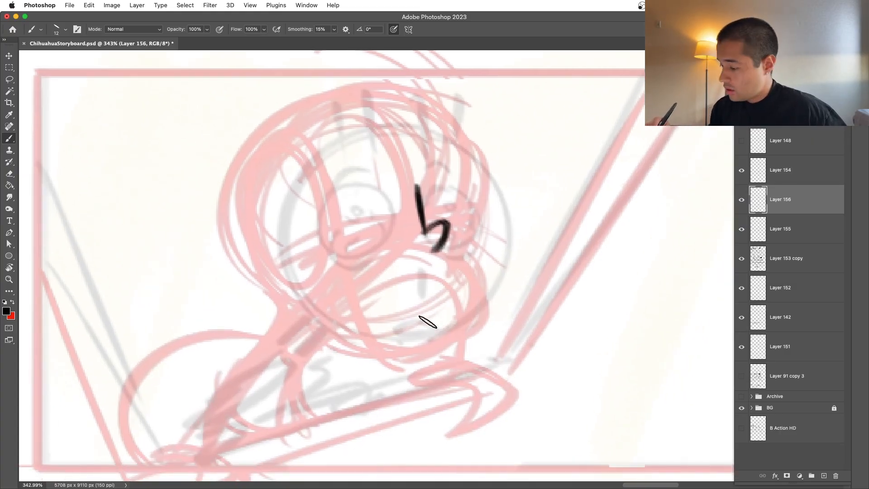
Step: Ink the mouth as a small pointed frown below the nose
{"action": "left_click_drag", "start_coordinate": [420, 338], "coordinate": [443, 341]}
{"action": "left_click_drag", "start_coordinate": [444, 310], "coordinate": [437, 358]}
{"action": "key", "text": "super+z"}
{"action": "key", "text": "space"}
{"action": "left_click_drag", "start_coordinate": [516, 280], "coordinate": [506, 294]}
Step: Ink the bulging muzzle curve from beside the nose around to the chin under the mouth
{"action": "mouse_move", "coordinate": [458, 249]}
{"action": "left_mouse_down"}
{"action": "mouse_move", "coordinate": [485, 304]}
{"action": "mouse_move", "coordinate": [429, 387]}
{"action": "left_mouse_up"}
{"action": "key", "text": "super+z"}
{"action": "key", "text": "super+z"}
{"action": "mouse_move", "coordinate": [457, 248]}
{"action": "left_mouse_down"}
{"action": "mouse_move", "coordinate": [429, 383]}
{"action": "mouse_move", "coordinate": [486, 276]}
{"action": "mouse_move", "coordinate": [417, 375]}
{"action": "mouse_move", "coordinate": [487, 321]}
{"action": "mouse_move", "coordinate": [416, 376]}
{"action": "left_mouse_up"}
{"action": "key", "text": "super+z"}
{"action": "key", "text": "super+z"}
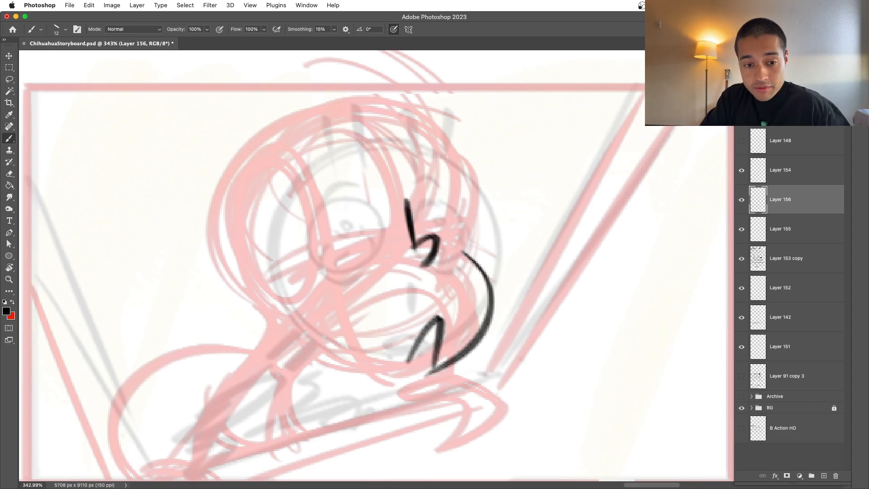
Step: Switch to the Updated_Ramon.jpg reference, examine the side view's face, jaw and neck up close, and close it
{"action": "left_click_drag", "start_coordinate": [80, 18], "coordinate": [121, 19]}
{"action": "key", "text": "super+Tab"}
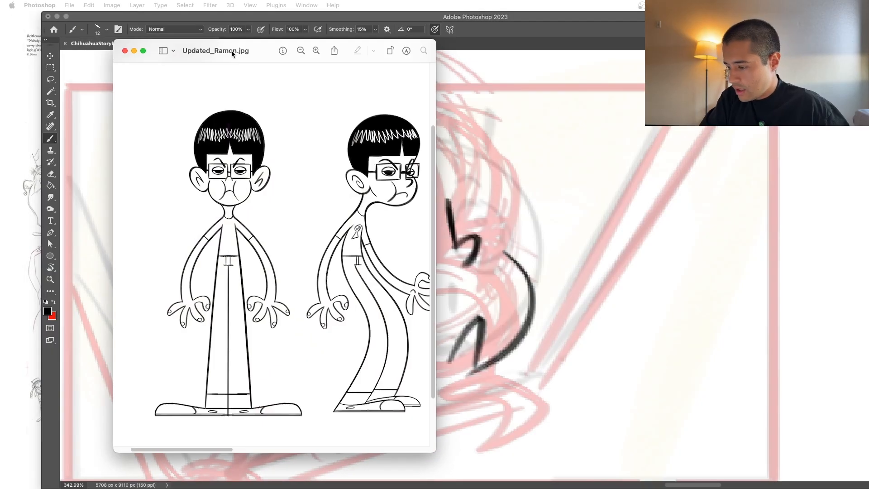
{"action": "scroll", "coordinate": [426, 208], "scroll_direction": "up", "scroll_amount": 5}
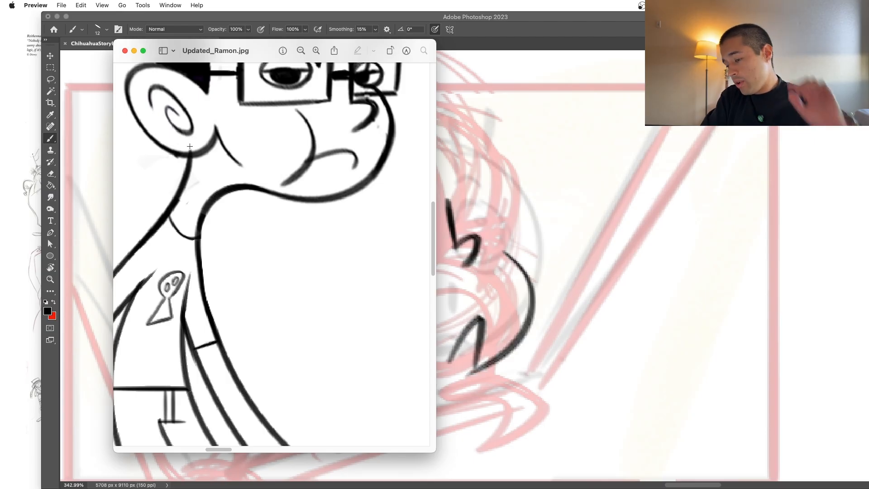
{"action": "scroll", "coordinate": [190, 147], "scroll_direction": "left", "scroll_amount": 3}
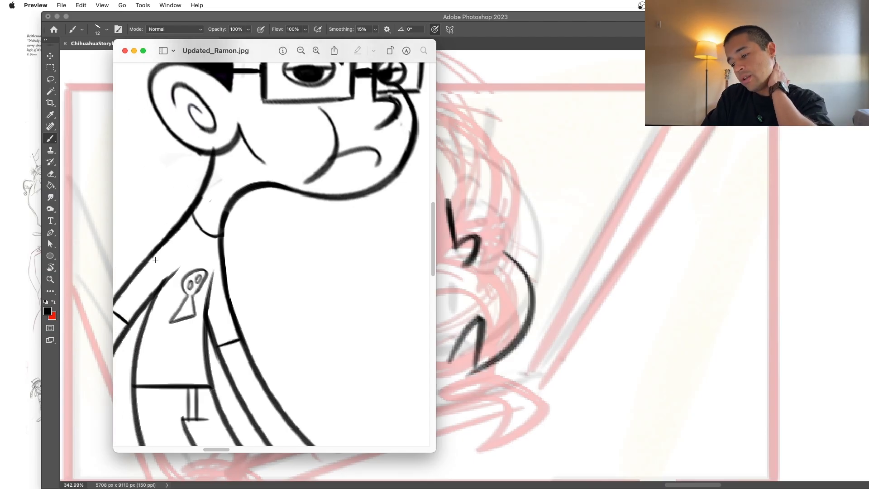
{"action": "scroll", "coordinate": [225, 210], "scroll_direction": "up", "scroll_amount": 3}
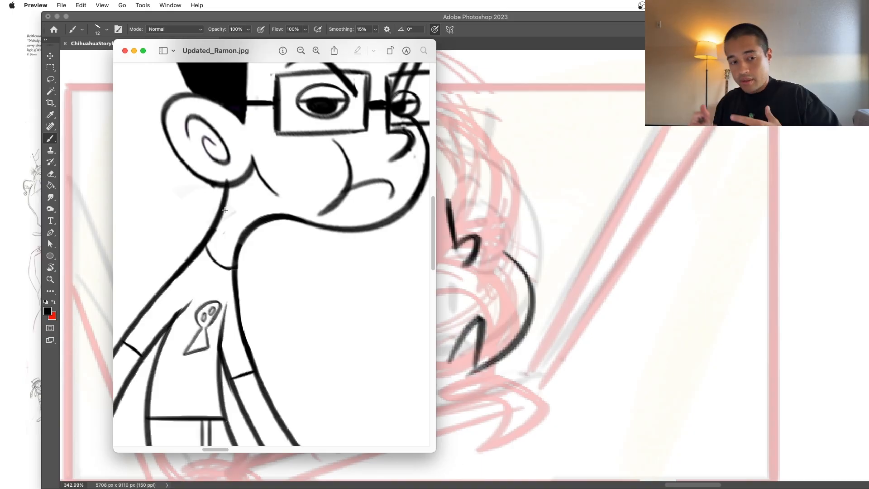
{"action": "key", "text": "super+w"}
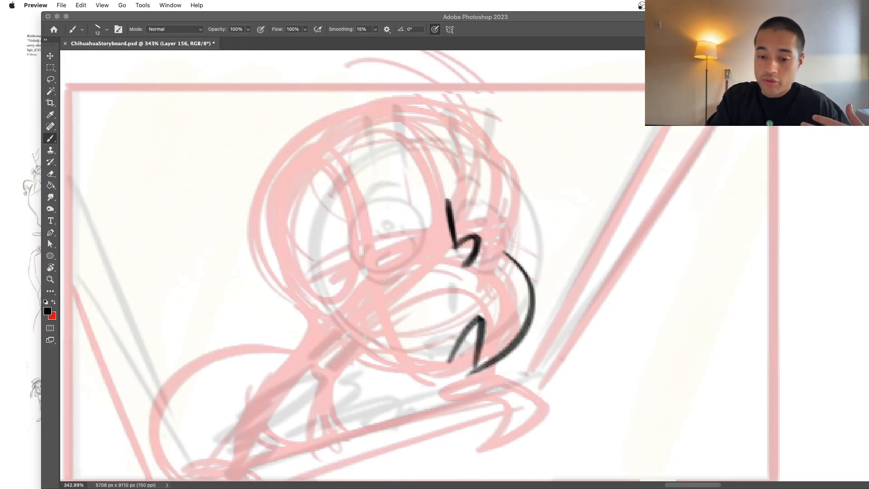
Step: Ink the jaw line from the muzzle back and down into the front of the neck, and erase its hooked lower end
{"action": "left_click", "coordinate": [500, 344]}
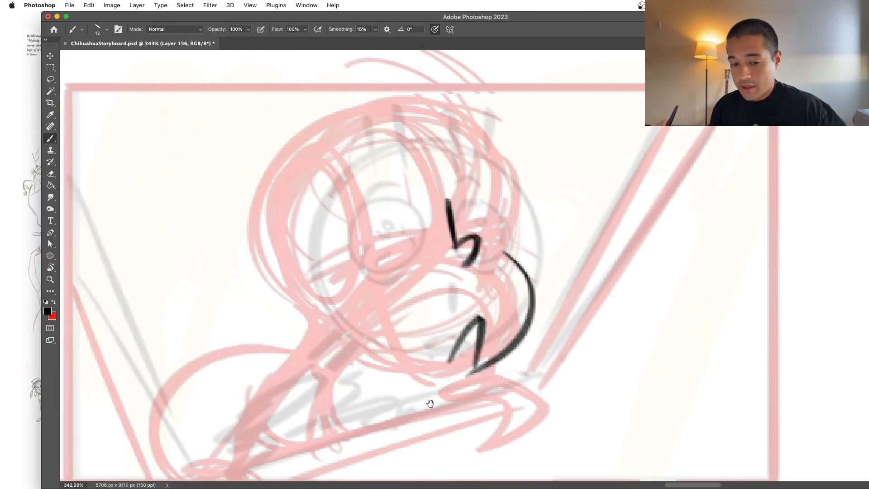
{"action": "scroll", "coordinate": [429, 400], "scroll_direction": "down", "scroll_amount": 2}
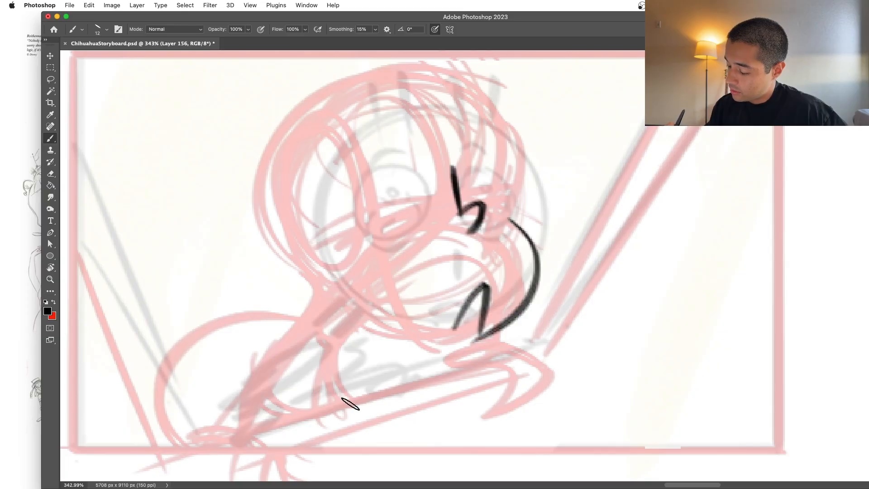
{"action": "mouse_move", "coordinate": [336, 413]}
{"action": "left_mouse_down"}
{"action": "mouse_move", "coordinate": [365, 330]}
{"action": "mouse_move", "coordinate": [529, 306]}
{"action": "left_mouse_up"}
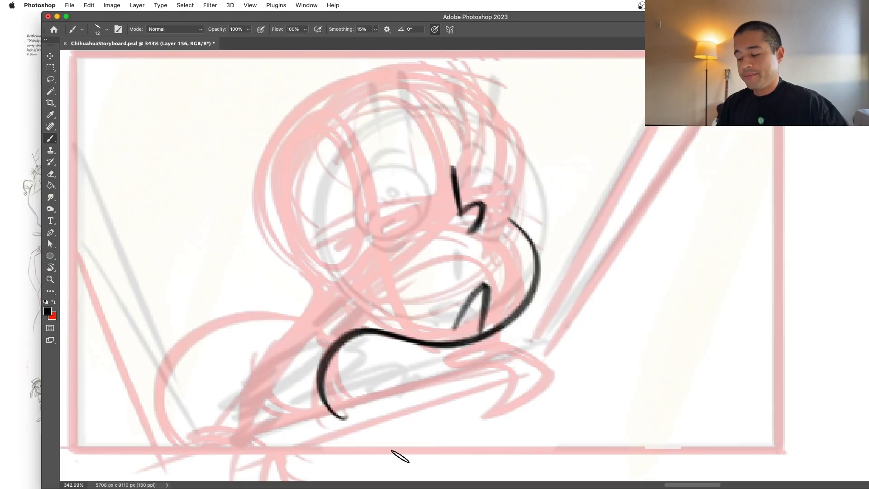
{"action": "key", "text": "e"}
{"action": "left_click_drag", "start_coordinate": [341, 399], "coordinate": [348, 418]}
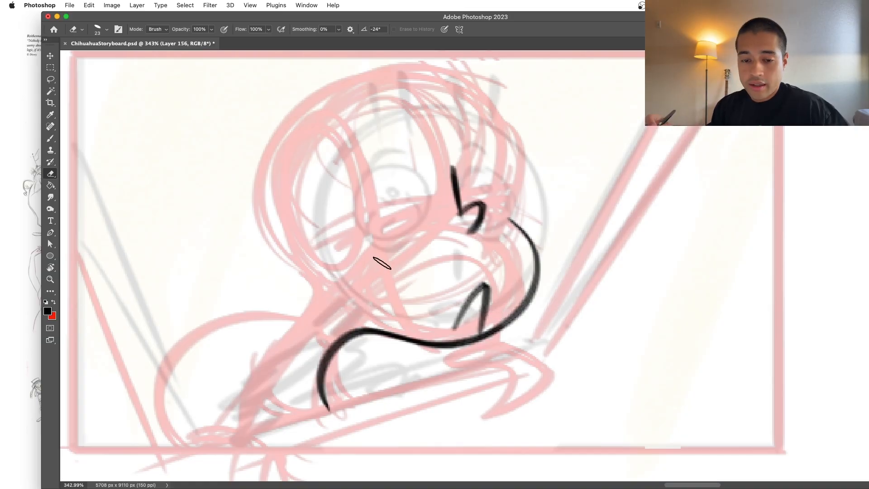
Step: Ink the rounded ear at the back of the head with a small swirl inside it
{"action": "key", "text": "b"}
{"action": "scroll", "coordinate": [385, 272], "scroll_direction": "left", "scroll_amount": 3}
{"action": "scroll", "coordinate": [385, 272], "scroll_direction": "up", "scroll_amount": 1}
{"action": "left_click_drag", "start_coordinate": [388, 245], "coordinate": [379, 306]}
{"action": "key", "text": "ctrl+z"}
{"action": "left_click_drag", "start_coordinate": [383, 241], "coordinate": [374, 330]}
{"action": "key", "text": "ctrl+z"}
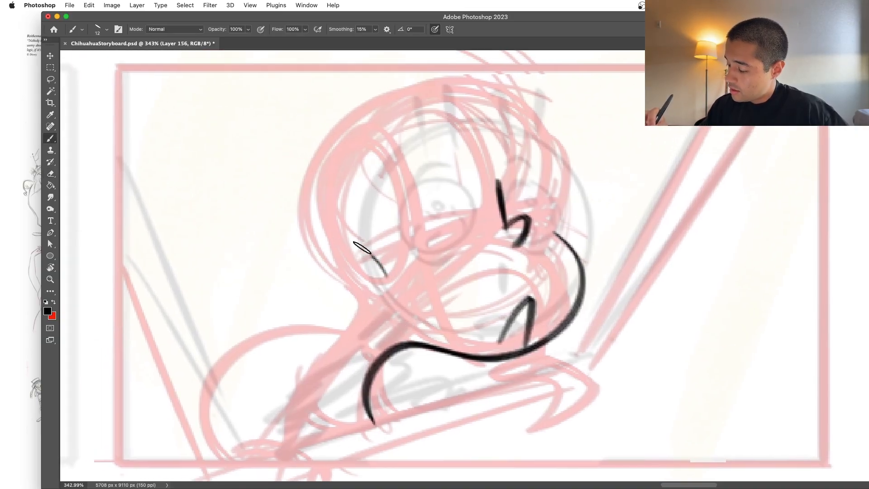
{"action": "left_click_drag", "start_coordinate": [375, 258], "coordinate": [399, 293]}
{"action": "mouse_move", "coordinate": [338, 281]}
{"action": "left_mouse_down"}
{"action": "mouse_move", "coordinate": [382, 303]}
{"action": "mouse_move", "coordinate": [363, 270]}
{"action": "mouse_move", "coordinate": [364, 289]}
{"action": "left_mouse_up"}
{"action": "key", "text": "ctrl+z"}
{"action": "key", "text": "ctrl+z"}
{"action": "key", "text": "ctrl+z"}
{"action": "mouse_move", "coordinate": [411, 365]}
{"action": "left_mouse_down"}
{"action": "mouse_move", "coordinate": [406, 351]}
{"action": "mouse_move", "coordinate": [414, 369]}
{"action": "mouse_move", "coordinate": [437, 343]}
{"action": "left_mouse_up"}
{"action": "left_click_drag", "start_coordinate": [346, 366], "coordinate": [357, 353]}
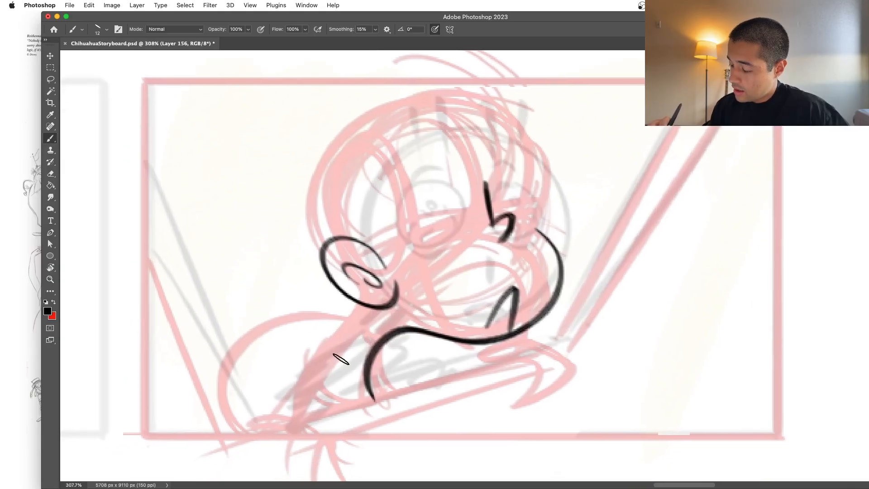
Step: Ink the back of the neck as a diagonal line from below the ear down to the panel's lower edge
{"action": "mouse_move", "coordinate": [262, 428]}
{"action": "left_mouse_down"}
{"action": "mouse_move", "coordinate": [319, 381]}
{"action": "mouse_move", "coordinate": [353, 337]}
{"action": "mouse_move", "coordinate": [277, 426]}
{"action": "mouse_move", "coordinate": [371, 300]}
{"action": "mouse_move", "coordinate": [288, 430]}
{"action": "mouse_move", "coordinate": [367, 302]}
{"action": "left_mouse_up"}
{"action": "key", "text": "ctrl+z"}
{"action": "key", "text": "ctrl+z"}
{"action": "key", "text": "ctrl+z"}
{"action": "key", "text": "ctrl+z"}
{"action": "key", "text": "ctrl+z"}
{"action": "mouse_move", "coordinate": [331, 356]}
{"action": "left_mouse_down"}
{"action": "mouse_move", "coordinate": [327, 133]}
{"action": "mouse_move", "coordinate": [385, 95]}
{"action": "left_mouse_up"}
{"action": "key", "text": "ctrl+z"}
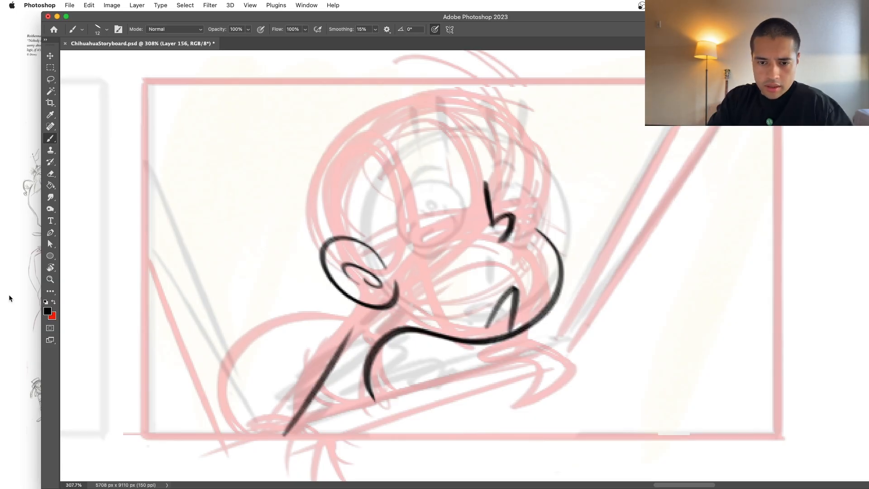
Step: Ink the large rounded skull outline from the neck through the ear and over the head to the muzzle
{"action": "left_click", "coordinate": [1, 280]}
{"action": "left_click", "coordinate": [363, 319]}
{"action": "left_click_drag", "start_coordinate": [364, 319], "coordinate": [323, 372]}
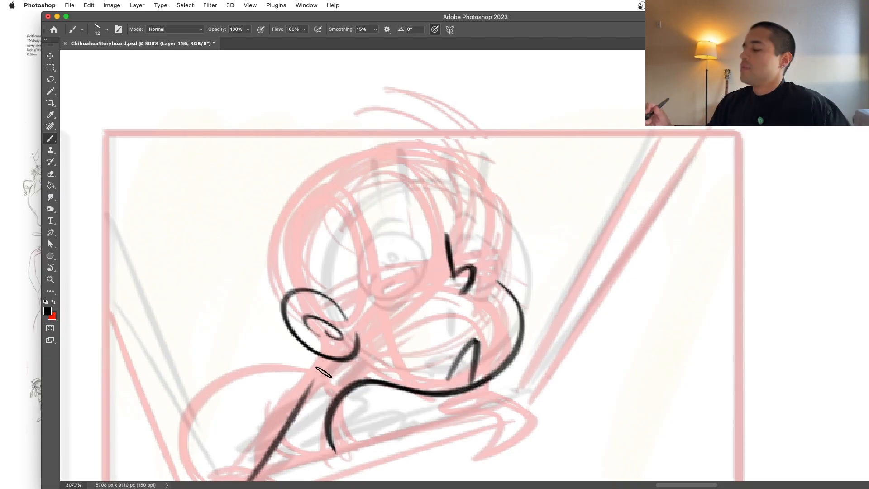
{"action": "left_click_drag", "start_coordinate": [439, 217], "coordinate": [311, 182]}
{"action": "key", "text": "ctrl+z"}
{"action": "mouse_move", "coordinate": [311, 388]}
{"action": "left_mouse_down"}
{"action": "mouse_move", "coordinate": [294, 322]}
{"action": "mouse_move", "coordinate": [501, 241]}
{"action": "left_mouse_up"}
{"action": "key", "text": "ctrl+z"}
{"action": "mouse_move", "coordinate": [311, 391]}
{"action": "left_mouse_down"}
{"action": "mouse_move", "coordinate": [283, 281]}
{"action": "mouse_move", "coordinate": [498, 254]}
{"action": "left_mouse_up"}
{"action": "key", "text": "ctrl+z"}
{"action": "mouse_move", "coordinate": [301, 395]}
{"action": "left_mouse_down"}
{"action": "mouse_move", "coordinate": [331, 325]}
{"action": "mouse_move", "coordinate": [295, 174]}
{"action": "mouse_move", "coordinate": [498, 260]}
{"action": "mouse_move", "coordinate": [499, 250]}
{"action": "mouse_move", "coordinate": [498, 279]}
{"action": "left_mouse_up"}
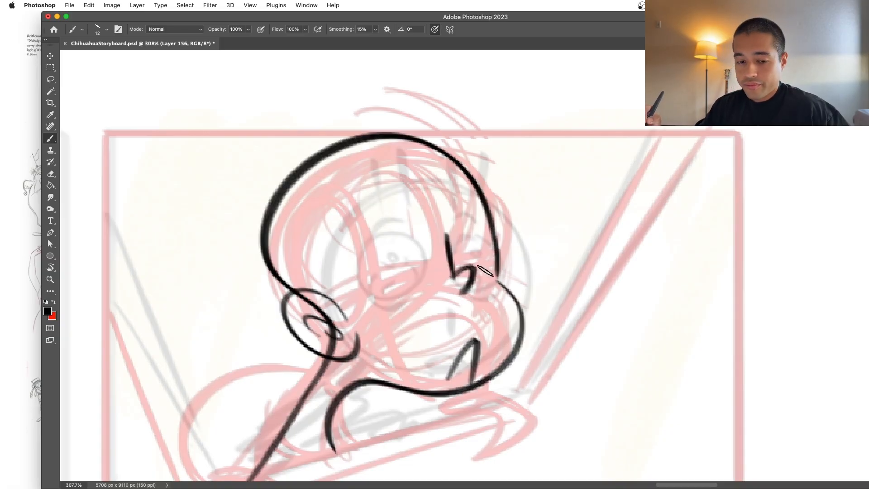
Step: Erase and redraw the back of the skull outline where it curves down to the ear
{"action": "key", "text": "e"}
{"action": "left_click_drag", "start_coordinate": [277, 243], "coordinate": [287, 288]}
{"action": "key", "text": "b"}
{"action": "mouse_move", "coordinate": [329, 357]}
{"action": "left_mouse_down"}
{"action": "mouse_move", "coordinate": [281, 202]}
{"action": "mouse_move", "coordinate": [304, 186]}
{"action": "mouse_move", "coordinate": [278, 301]}
{"action": "mouse_move", "coordinate": [267, 195]}
{"action": "left_mouse_up"}
{"action": "key", "text": "super+z"}
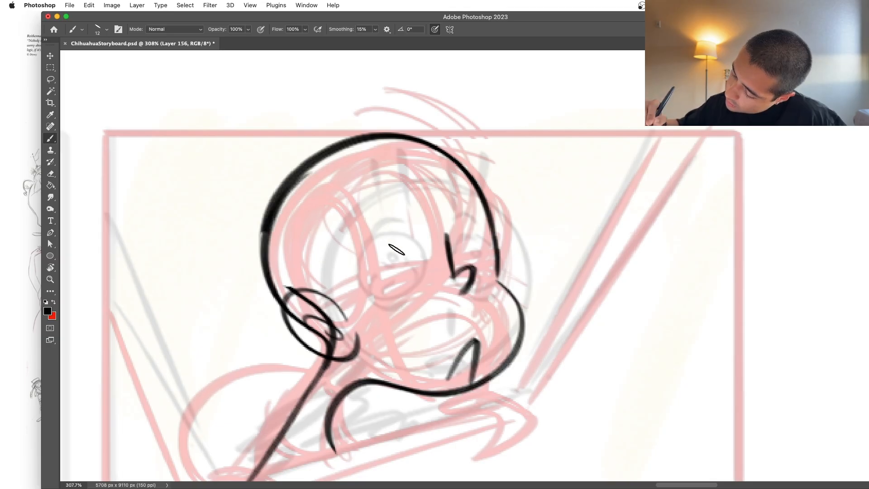
{"action": "key", "text": "e"}
{"action": "scroll", "coordinate": [544, 258], "scroll_direction": "up", "scroll_amount": 3}
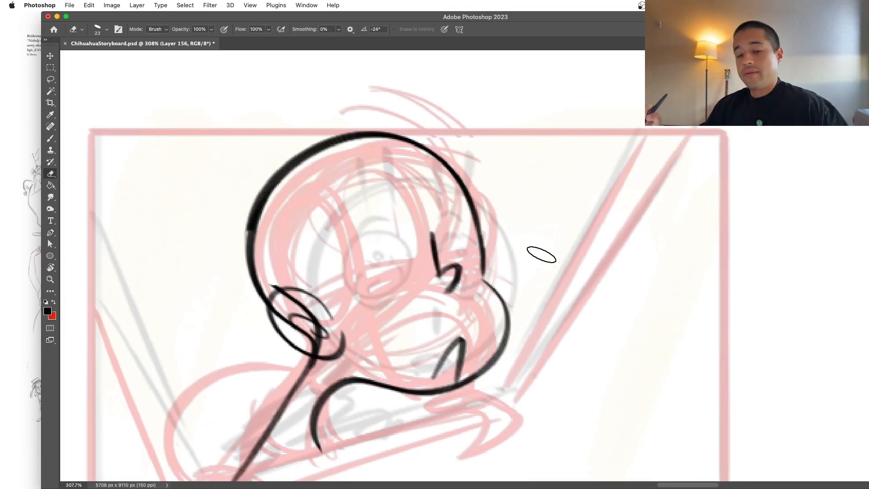
Step: Ink the slanted sideburn edge and the curved fringe line across the forehead
{"action": "key", "text": "b"}
{"action": "left_click_drag", "start_coordinate": [252, 258], "coordinate": [291, 339]}
{"action": "left_click_drag", "start_coordinate": [245, 238], "coordinate": [299, 349]}
{"action": "mouse_move", "coordinate": [249, 242]}
{"action": "left_mouse_down"}
{"action": "mouse_move", "coordinate": [378, 194]}
{"action": "mouse_move", "coordinate": [543, 157]}
{"action": "left_mouse_up"}
{"action": "key", "text": "ctrl+z"}
{"action": "left_click_drag", "start_coordinate": [242, 245], "coordinate": [480, 200]}
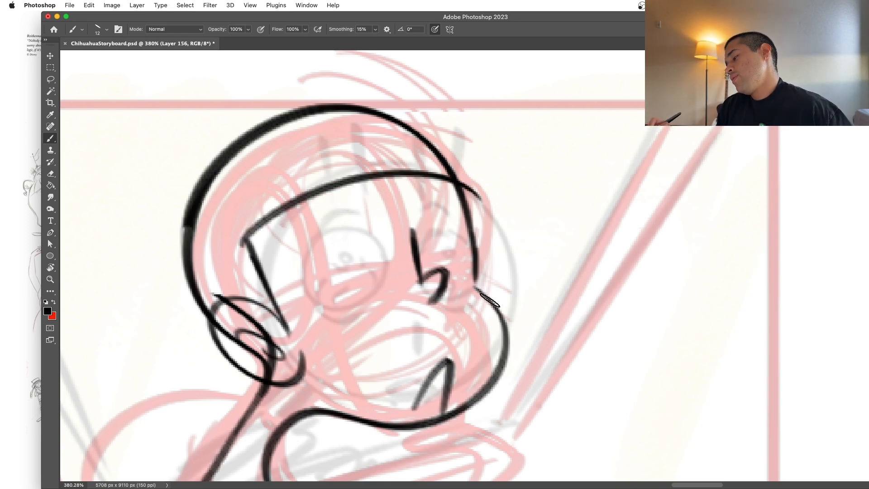
{"action": "key", "text": "ctrl+z"}
{"action": "left_click_drag", "start_coordinate": [249, 237], "coordinate": [575, 147]}
{"action": "key", "text": "ctrl+z"}
{"action": "left_click_drag", "start_coordinate": [247, 239], "coordinate": [453, 173]}
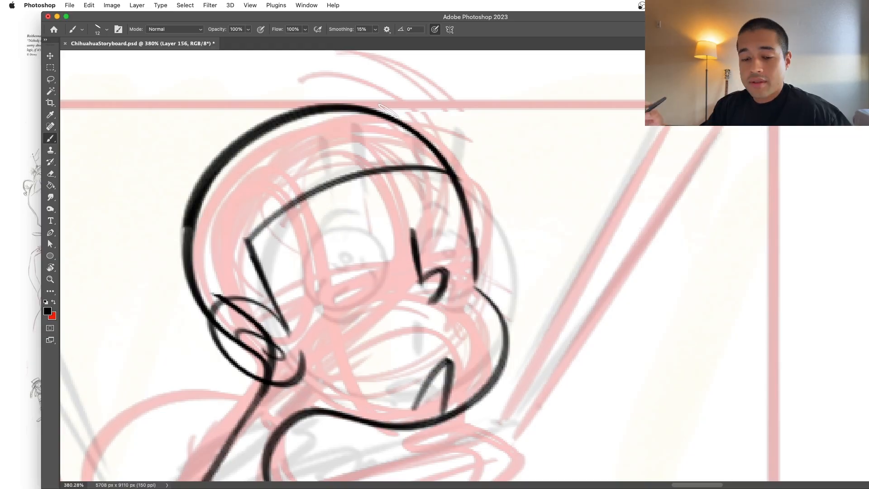
Step: Ink a pointed parting notch in the fringe and erase the hairline across its opening
{"action": "mouse_move", "coordinate": [339, 129]}
{"action": "left_mouse_down"}
{"action": "mouse_move", "coordinate": [372, 173]}
{"action": "mouse_move", "coordinate": [398, 176]}
{"action": "mouse_move", "coordinate": [371, 163]}
{"action": "mouse_move", "coordinate": [384, 173]}
{"action": "left_mouse_up"}
{"action": "key", "text": "ctrl+z"}
{"action": "key", "text": "ctrl+z"}
{"action": "key", "text": "e"}
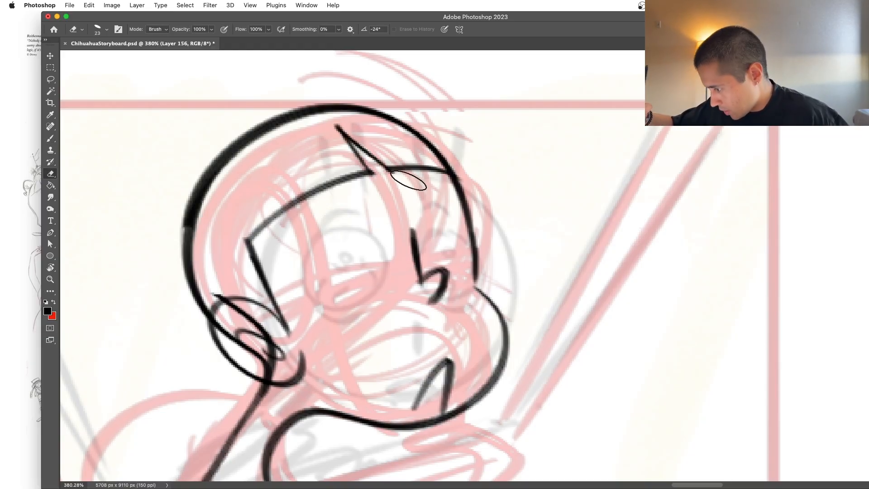
Step: Sketch light construction curves across the top of the muzzle and down the centre of the face
{"action": "key", "text": "b"}
{"action": "key", "text": "z"}
{"action": "mouse_move", "coordinate": [523, 217]}
{"action": "left_mouse_down"}
{"action": "mouse_move", "coordinate": [504, 239]}
{"action": "mouse_move", "coordinate": [562, 241]}
{"action": "left_mouse_up"}
{"action": "key", "text": "b"}
{"action": "left_click_drag", "start_coordinate": [462, 279], "coordinate": [260, 336]}
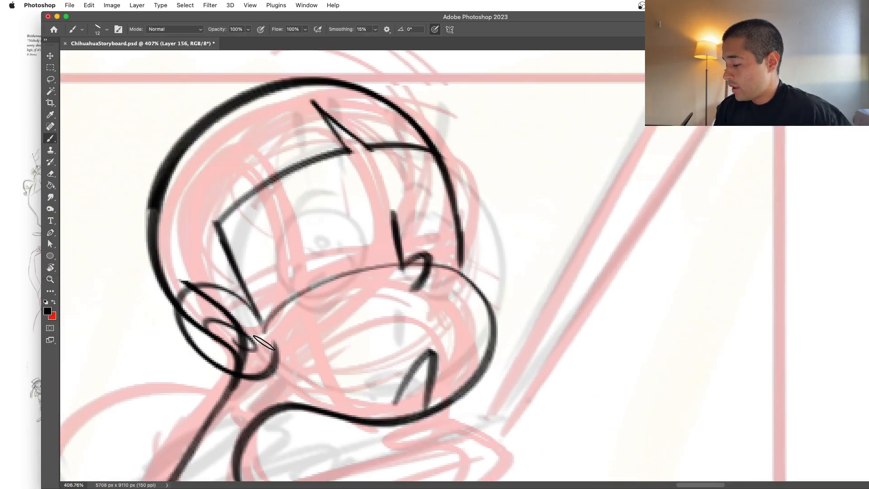
{"action": "left_click_drag", "start_coordinate": [394, 269], "coordinate": [401, 410]}
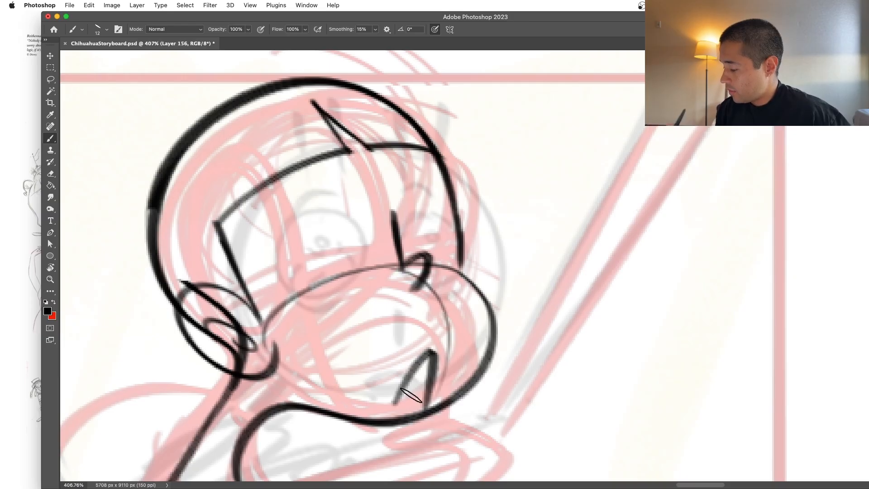
{"action": "left_click_drag", "start_coordinate": [403, 261], "coordinate": [312, 104]}
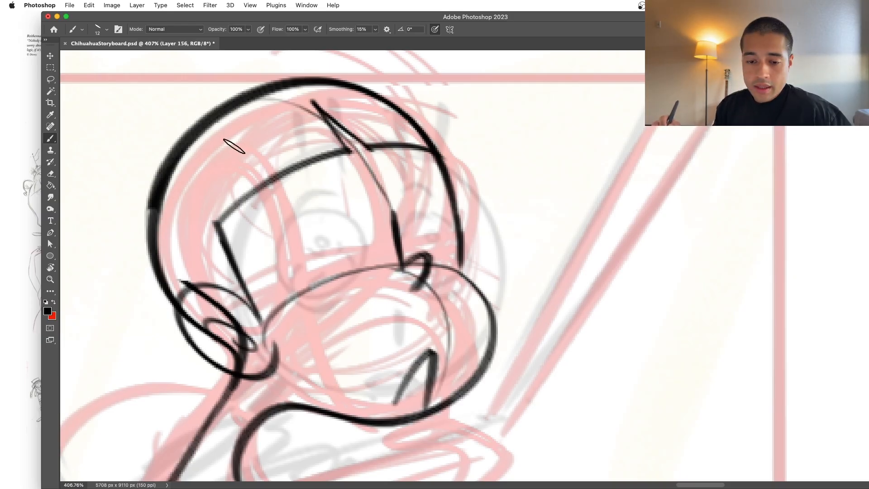
{"action": "left_click_drag", "start_coordinate": [229, 273], "coordinate": [462, 206]}
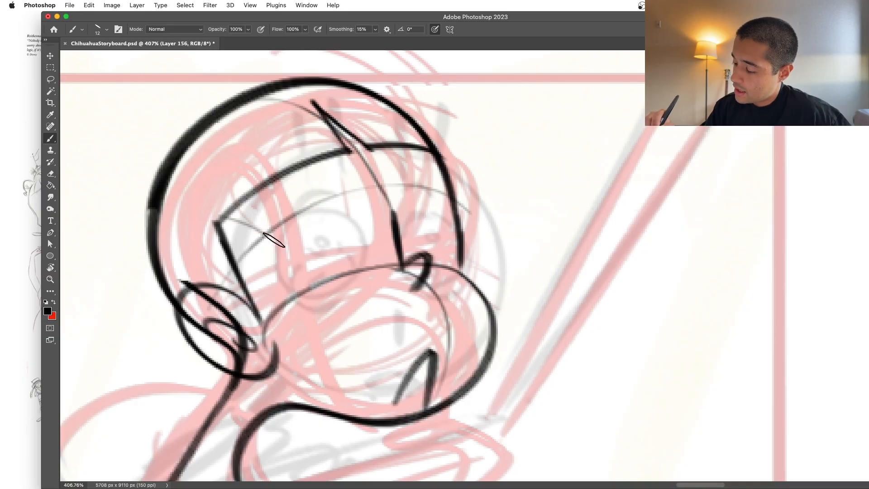
{"action": "mouse_move", "coordinate": [171, 202]}
{"action": "left_mouse_down"}
{"action": "mouse_move", "coordinate": [230, 340]}
{"action": "mouse_move", "coordinate": [226, 327]}
{"action": "left_mouse_up"}
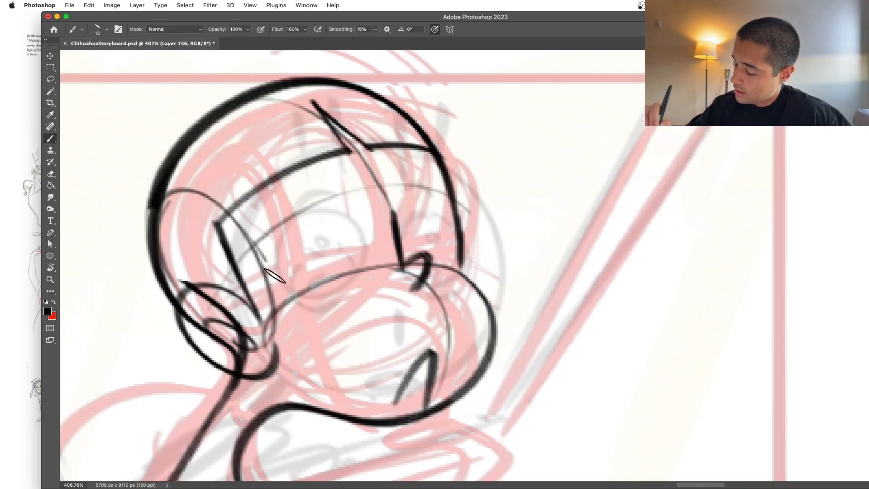
{"action": "left_click_drag", "start_coordinate": [251, 238], "coordinate": [423, 415]}
{"action": "mouse_move", "coordinate": [326, 213]}
{"action": "left_mouse_down"}
{"action": "mouse_move", "coordinate": [355, 219]}
{"action": "mouse_move", "coordinate": [295, 227]}
{"action": "mouse_move", "coordinate": [317, 213]}
{"action": "left_mouse_up"}
{"action": "left_click_drag", "start_coordinate": [460, 253], "coordinate": [410, 207]}
{"action": "key", "text": "ctrl+z"}
{"action": "key", "text": "ctrl+z"}
{"action": "key", "text": "ctrl+z"}
{"action": "key", "text": "ctrl+z"}
{"action": "key", "text": "ctrl+z"}
{"action": "key", "text": "ctrl+z"}
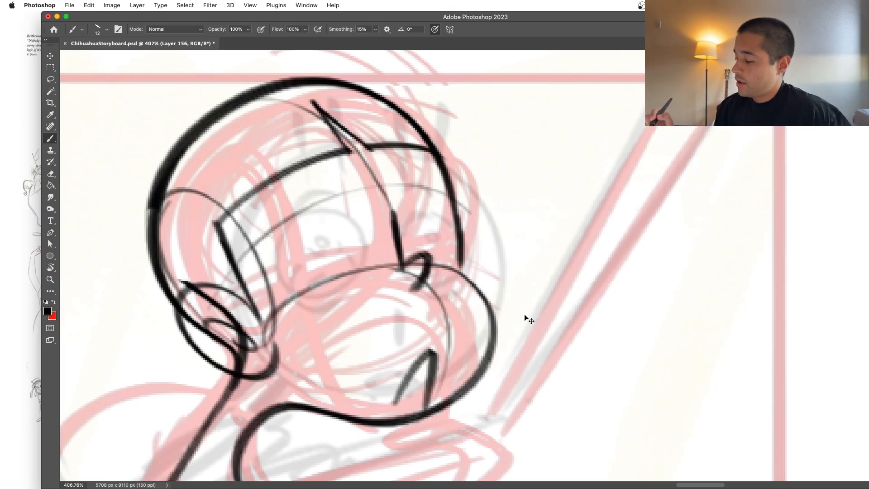
{"action": "left_click_drag", "start_coordinate": [313, 102], "coordinate": [394, 213]}
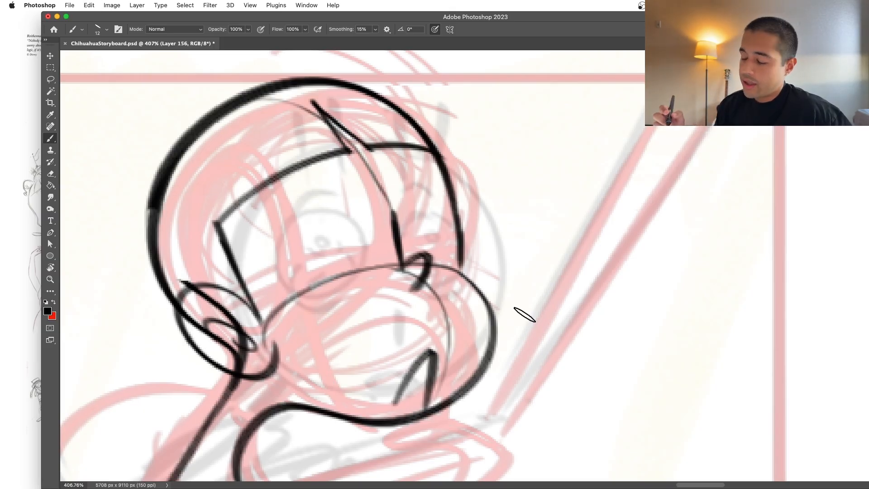
Step: Ink two oval eyes on either side of the nose bridge
{"action": "mouse_move", "coordinate": [316, 223]}
{"action": "left_mouse_down"}
{"action": "mouse_move", "coordinate": [362, 253]}
{"action": "mouse_move", "coordinate": [306, 268]}
{"action": "left_mouse_up"}
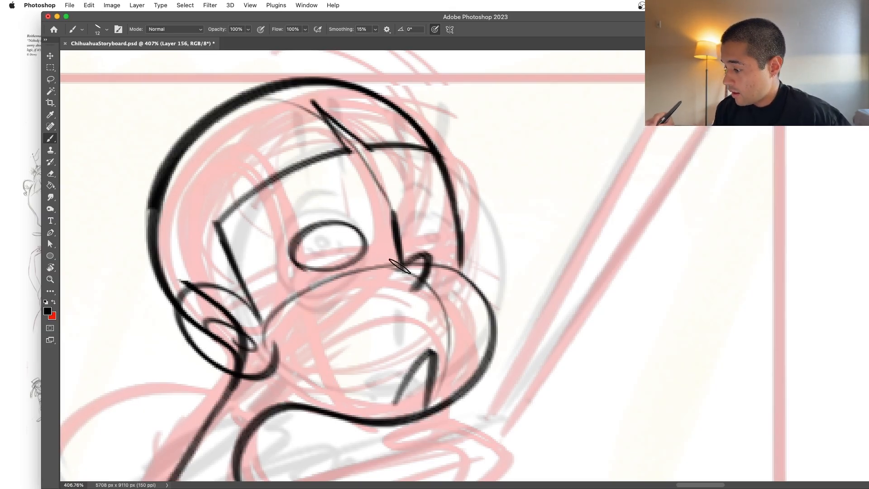
{"action": "mouse_move", "coordinate": [450, 212]}
{"action": "left_mouse_down"}
{"action": "mouse_move", "coordinate": [420, 225]}
{"action": "mouse_move", "coordinate": [447, 217]}
{"action": "mouse_move", "coordinate": [417, 215]}
{"action": "mouse_move", "coordinate": [424, 212]}
{"action": "left_mouse_up"}
{"action": "key", "text": "super+z"}
{"action": "key", "text": "super+z"}
{"action": "key", "text": "super+z"}
{"action": "key", "text": "super+z"}
{"action": "mouse_move", "coordinate": [508, 284]}
{"action": "left_mouse_down"}
{"action": "mouse_move", "coordinate": [468, 326]}
{"action": "mouse_move", "coordinate": [512, 284]}
{"action": "left_mouse_up"}
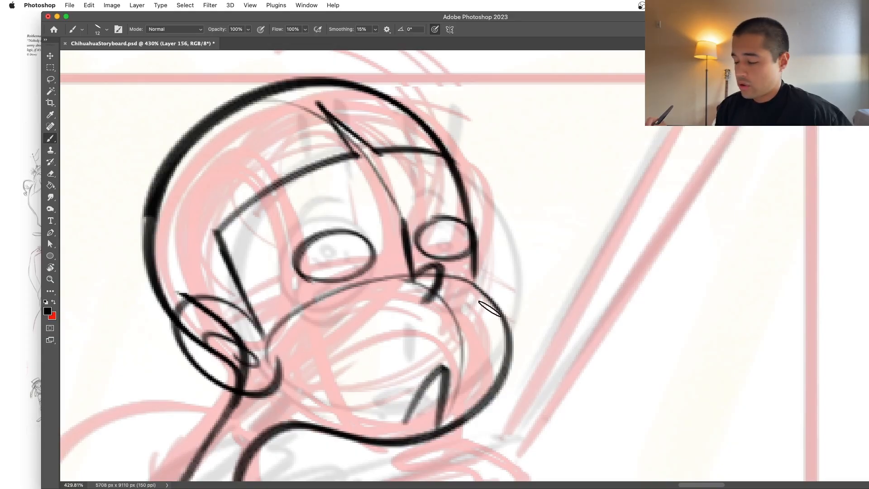
Step: Erase the skull outline at the far eye, redraw that eye protruding past the face, and join it to the muzzle
{"action": "key", "text": "e"}
{"action": "left_click_drag", "start_coordinate": [466, 184], "coordinate": [475, 272]}
{"action": "key", "text": "b"}
{"action": "mouse_move", "coordinate": [402, 113]}
{"action": "left_mouse_down"}
{"action": "mouse_move", "coordinate": [489, 285]}
{"action": "mouse_move", "coordinate": [452, 239]}
{"action": "mouse_move", "coordinate": [401, 110]}
{"action": "left_mouse_up"}
{"action": "key", "text": "super+z"}
{"action": "key", "text": "e"}
{"action": "mouse_move", "coordinate": [467, 239]}
{"action": "left_mouse_down"}
{"action": "mouse_move", "coordinate": [501, 239]}
{"action": "mouse_move", "coordinate": [458, 221]}
{"action": "mouse_move", "coordinate": [430, 265]}
{"action": "mouse_move", "coordinate": [474, 216]}
{"action": "mouse_move", "coordinate": [409, 223]}
{"action": "left_mouse_up"}
{"action": "key", "text": "b"}
{"action": "key", "text": "super+z"}
{"action": "mouse_move", "coordinate": [506, 240]}
{"action": "left_mouse_down"}
{"action": "mouse_move", "coordinate": [476, 240]}
{"action": "mouse_move", "coordinate": [520, 241]}
{"action": "left_mouse_up"}
{"action": "key", "text": "super+z"}
{"action": "mouse_move", "coordinate": [443, 293]}
{"action": "left_mouse_down"}
{"action": "mouse_move", "coordinate": [455, 295]}
{"action": "mouse_move", "coordinate": [424, 235]}
{"action": "mouse_move", "coordinate": [396, 271]}
{"action": "left_mouse_up"}
{"action": "left_click_drag", "start_coordinate": [492, 293], "coordinate": [467, 288]}
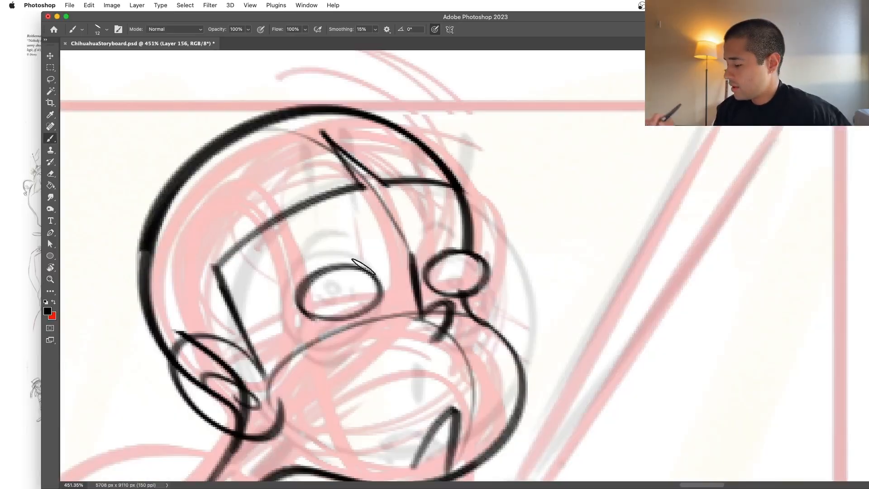
Step: Add small black pupils to both eyes
{"action": "left_click_drag", "start_coordinate": [344, 286], "coordinate": [350, 290]}
{"action": "left_click_drag", "start_coordinate": [456, 266], "coordinate": [448, 318]}
{"action": "left_click_drag", "start_coordinate": [539, 274], "coordinate": [558, 270]}
{"action": "left_click_drag", "start_coordinate": [481, 274], "coordinate": [482, 254]}
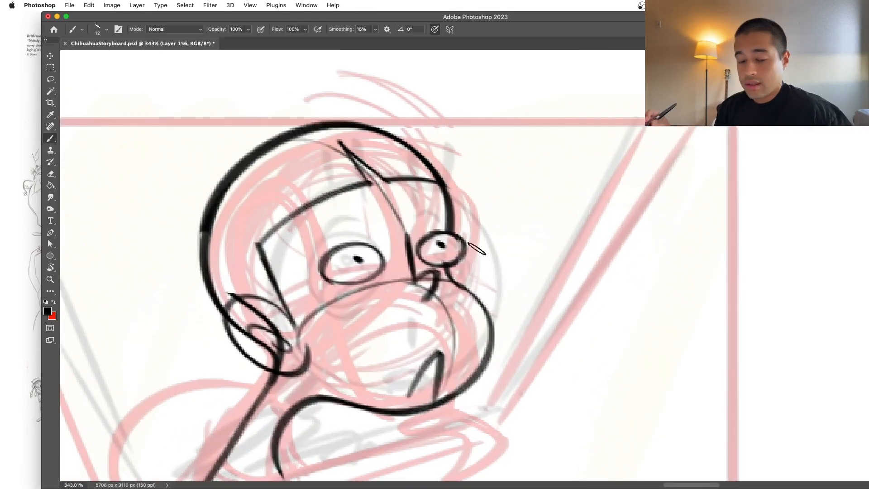
Step: Ink the glasses' near outer edge, the arm running back to the ear, and the top bar across both eyes
{"action": "left_click_drag", "start_coordinate": [295, 248], "coordinate": [333, 312]}
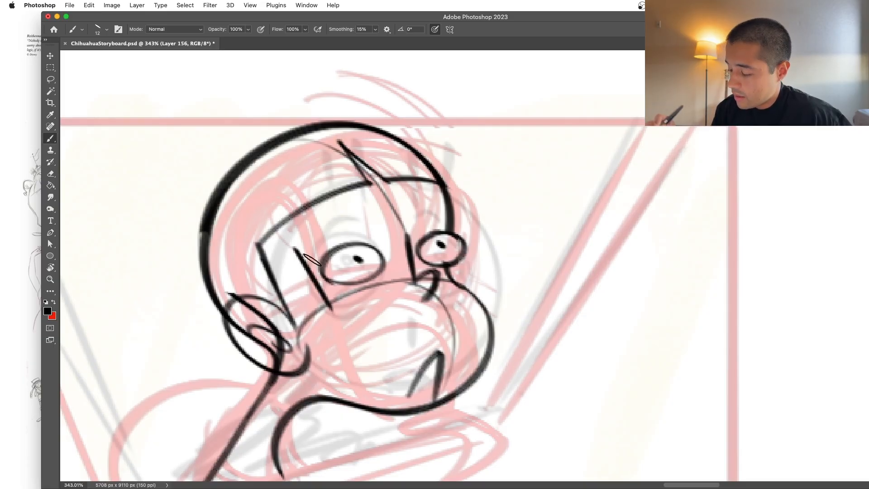
{"action": "left_click_drag", "start_coordinate": [237, 299], "coordinate": [297, 250]}
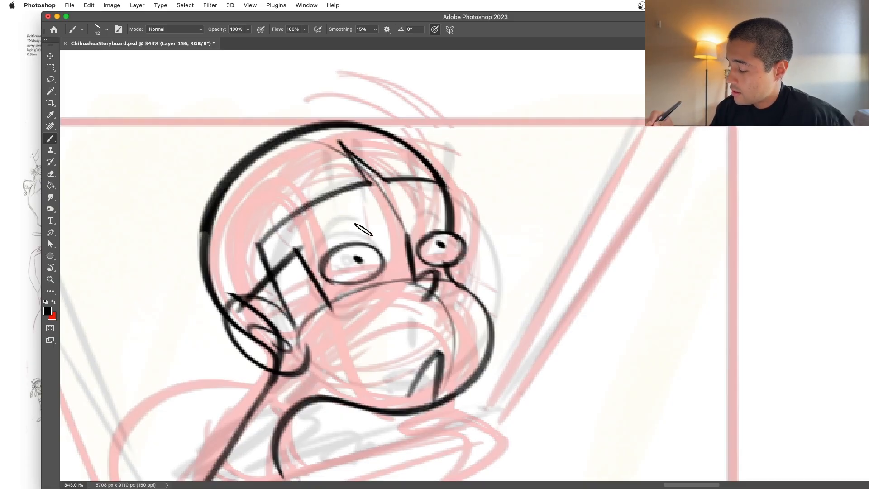
{"action": "left_click_drag", "start_coordinate": [281, 249], "coordinate": [448, 209]}
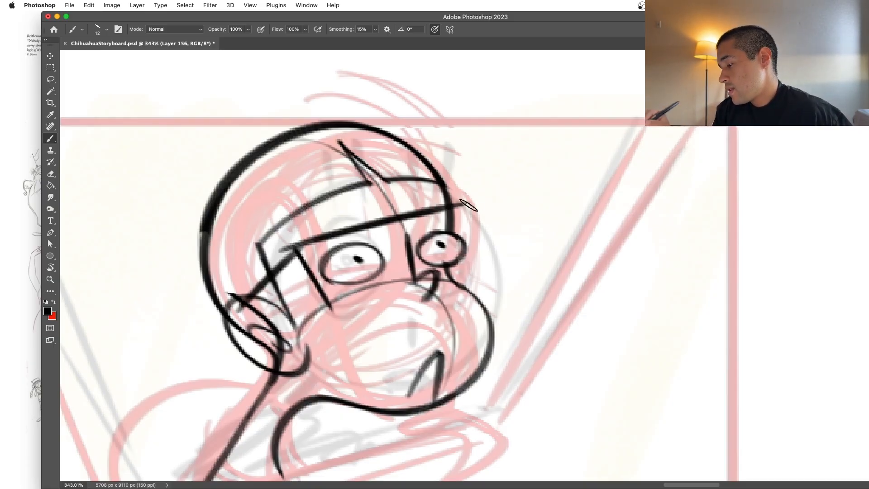
{"action": "key", "text": "super+z"}
Step: Ink the remaining sides and bottom edges of both rectangular lenses, meeting above the nose
{"action": "left_click_drag", "start_coordinate": [386, 225], "coordinate": [408, 275]}
{"action": "left_click_drag", "start_coordinate": [332, 304], "coordinate": [430, 273]}
{"action": "left_click_drag", "start_coordinate": [404, 223], "coordinate": [428, 274]}
{"action": "left_click_drag", "start_coordinate": [454, 209], "coordinate": [484, 263]}
{"action": "mouse_move", "coordinate": [455, 207]}
{"action": "left_mouse_down"}
{"action": "mouse_move", "coordinate": [485, 264]}
{"action": "mouse_move", "coordinate": [427, 283]}
{"action": "left_mouse_up"}
Step: Clean up stray lines around the glasses and thicken the lower edge of the near lens
{"action": "key", "text": "z"}
{"action": "left_click_drag", "start_coordinate": [516, 268], "coordinate": [462, 308]}
{"action": "left_click_drag", "start_coordinate": [560, 230], "coordinate": [605, 226]}
{"action": "key", "text": "e"}
{"action": "key", "text": "z"}
{"action": "left_click_drag", "start_coordinate": [487, 238], "coordinate": [457, 240]}
{"action": "left_click_drag", "start_coordinate": [391, 254], "coordinate": [409, 262]}
{"action": "key", "text": "b"}
{"action": "left_click_drag", "start_coordinate": [339, 313], "coordinate": [431, 285]}
{"action": "key", "text": "z"}
{"action": "left_click_drag", "start_coordinate": [545, 291], "coordinate": [521, 294]}
{"action": "key", "text": "super+z"}
Step: Ink an arched eyebrow above the near eye, crossing the top bar of the glasses
{"action": "key", "text": "z"}
{"action": "mouse_move", "coordinate": [579, 302]}
{"action": "left_mouse_down"}
{"action": "mouse_move", "coordinate": [599, 301]}
{"action": "mouse_move", "coordinate": [548, 317]}
{"action": "left_mouse_up"}
{"action": "left_click_drag", "start_coordinate": [491, 249], "coordinate": [503, 249]}
{"action": "key", "text": "b"}
{"action": "left_click_drag", "start_coordinate": [276, 259], "coordinate": [385, 270]}
{"action": "key", "text": "super+z"}
{"action": "mouse_move", "coordinate": [277, 258]}
{"action": "left_mouse_down"}
{"action": "mouse_move", "coordinate": [305, 220]}
{"action": "mouse_move", "coordinate": [387, 264]}
{"action": "left_mouse_up"}
{"action": "key", "text": "z"}
{"action": "left_click_drag", "start_coordinate": [558, 287], "coordinate": [529, 308]}
{"action": "key", "text": "b"}
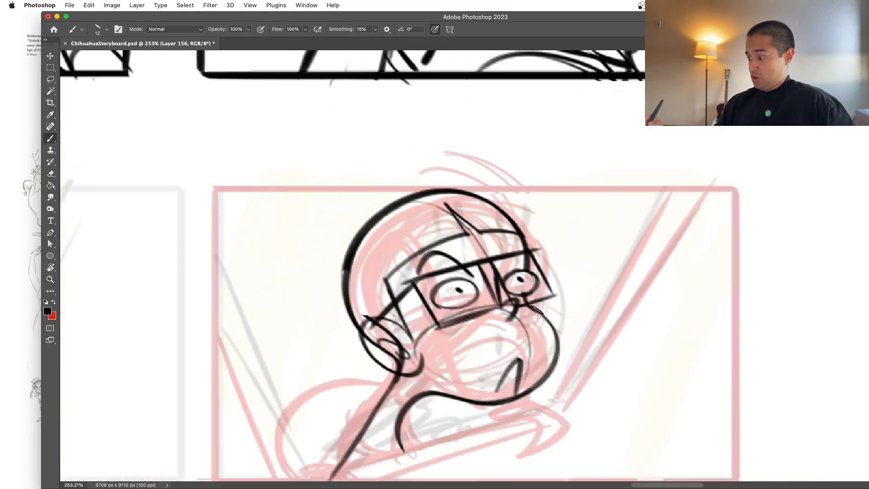
Step: Ink a tall arched eyebrow above the far eye and reinforce the near eyebrow's arch
{"action": "key", "text": "z"}
{"action": "left_click_drag", "start_coordinate": [533, 279], "coordinate": [584, 278]}
{"action": "key", "text": "b"}
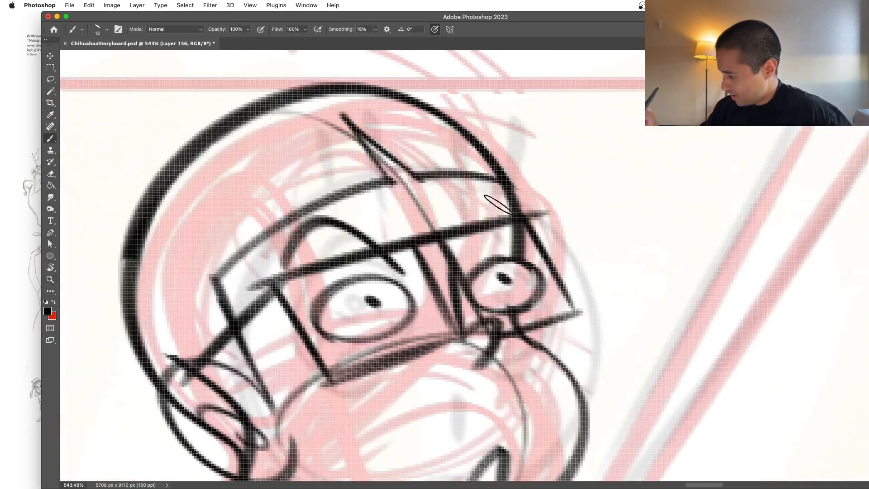
{"action": "key", "text": "super+z"}
{"action": "mouse_move", "coordinate": [502, 202]}
{"action": "left_mouse_down"}
{"action": "mouse_move", "coordinate": [478, 187]}
{"action": "mouse_move", "coordinate": [468, 257]}
{"action": "left_mouse_up"}
{"action": "key", "text": "z"}
{"action": "left_click_drag", "start_coordinate": [500, 202], "coordinate": [479, 221]}
{"action": "left_click_drag", "start_coordinate": [536, 193], "coordinate": [560, 193]}
{"action": "key", "text": "b"}
{"action": "mouse_move", "coordinate": [261, 262]}
{"action": "left_mouse_down"}
{"action": "mouse_move", "coordinate": [300, 228]}
{"action": "mouse_move", "coordinate": [383, 290]}
{"action": "left_mouse_up"}
Step: Ink a short diagonal cheek crease in front of the ear's lower end
{"action": "key", "text": "z"}
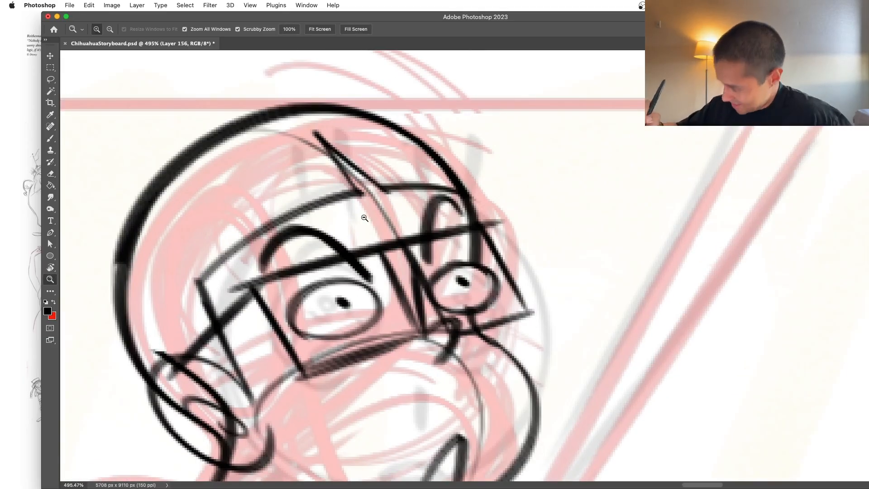
{"action": "left_click_drag", "start_coordinate": [365, 211], "coordinate": [344, 257]}
{"action": "key", "text": "b"}
{"action": "key", "text": "z"}
{"action": "mouse_move", "coordinate": [523, 337]}
{"action": "left_mouse_down"}
{"action": "mouse_move", "coordinate": [510, 336]}
{"action": "mouse_move", "coordinate": [499, 352]}
{"action": "mouse_move", "coordinate": [515, 356]}
{"action": "mouse_move", "coordinate": [500, 362]}
{"action": "left_mouse_up"}
{"action": "key", "text": "b"}
{"action": "key", "text": "z"}
{"action": "left_click_drag", "start_coordinate": [481, 342], "coordinate": [510, 334]}
{"action": "key", "text": "b"}
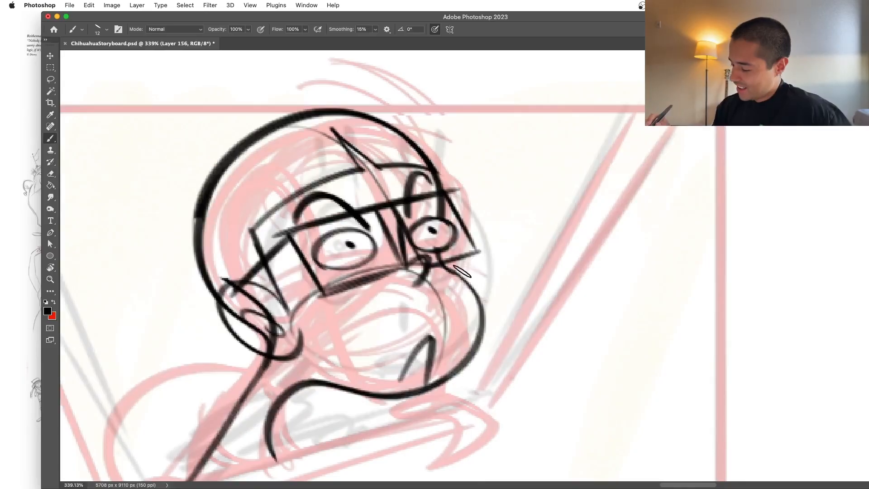
{"action": "key", "text": "super+z"}
{"action": "left_click_drag", "start_coordinate": [300, 331], "coordinate": [336, 370]}
Step: Ink a short curve beneath the ear connecting the back of the jaw to the neck
{"action": "key", "text": "z"}
{"action": "left_click_drag", "start_coordinate": [512, 312], "coordinate": [482, 316]}
{"action": "key", "text": "b"}
{"action": "key", "text": "z"}
{"action": "left_click_drag", "start_coordinate": [524, 294], "coordinate": [535, 297]}
{"action": "key", "text": "b"}
{"action": "key", "text": "z"}
{"action": "left_click_drag", "start_coordinate": [388, 385], "coordinate": [415, 382]}
{"action": "key", "text": "b"}
{"action": "left_click_drag", "start_coordinate": [322, 298], "coordinate": [347, 348]}
{"action": "key", "text": "super+z"}
{"action": "key", "text": "super+z"}
{"action": "key", "text": "z"}
{"action": "left_click_drag", "start_coordinate": [385, 284], "coordinate": [353, 299]}
{"action": "key", "text": "b"}
{"action": "key", "text": "z"}
{"action": "left_click_drag", "start_coordinate": [373, 345], "coordinate": [399, 345]}
{"action": "key", "text": "b"}
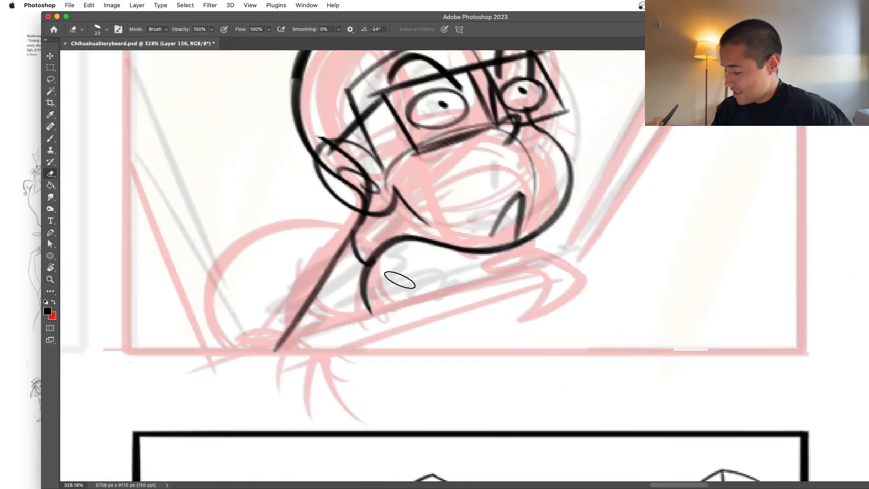
Step: Ink a small curved mark beside the base of the neck
{"action": "mouse_move", "coordinate": [371, 267]}
{"action": "left_mouse_down"}
{"action": "mouse_move", "coordinate": [356, 328]}
{"action": "mouse_move", "coordinate": [357, 321]}
{"action": "left_mouse_up"}
{"action": "key", "text": "super+z"}
{"action": "key", "text": "z"}
{"action": "left_click_drag", "start_coordinate": [454, 282], "coordinate": [430, 290]}
{"action": "key", "text": "b"}
{"action": "key", "text": "space"}
{"action": "mouse_move", "coordinate": [458, 338]}
{"action": "left_mouse_down"}
{"action": "mouse_move", "coordinate": [470, 365]}
{"action": "mouse_move", "coordinate": [444, 391]}
{"action": "left_mouse_up"}
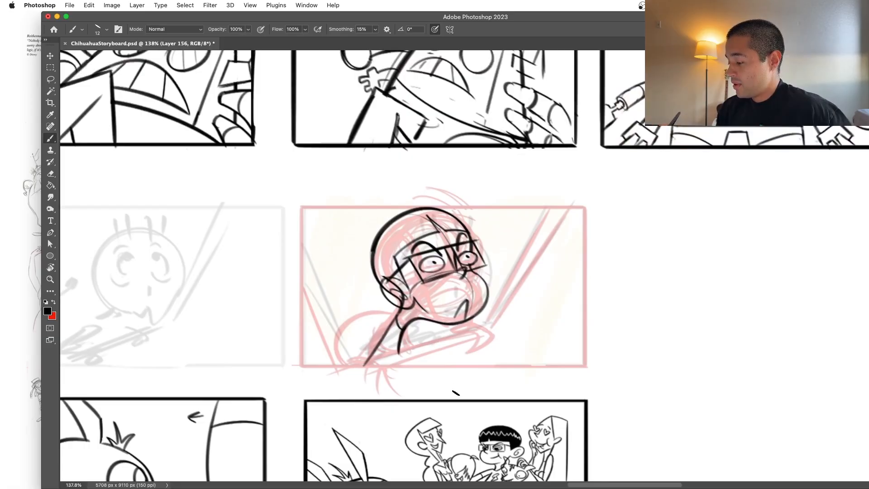
Step: Try several shoulder curves sweeping outward and down from the base of the neck
{"action": "key", "text": "z"}
{"action": "left_click_drag", "start_coordinate": [454, 380], "coordinate": [477, 381]}
{"action": "key", "text": "b"}
{"action": "mouse_move", "coordinate": [384, 276]}
{"action": "left_mouse_down"}
{"action": "mouse_move", "coordinate": [410, 311]}
{"action": "mouse_move", "coordinate": [341, 301]}
{"action": "mouse_move", "coordinate": [268, 384]}
{"action": "left_mouse_up"}
{"action": "key", "text": "super+z"}
{"action": "mouse_move", "coordinate": [378, 293]}
{"action": "left_mouse_down"}
{"action": "mouse_move", "coordinate": [229, 375]}
{"action": "mouse_move", "coordinate": [235, 415]}
{"action": "left_mouse_up"}
{"action": "key", "text": "super+z"}
{"action": "left_click_drag", "start_coordinate": [363, 292], "coordinate": [226, 367]}
{"action": "key", "text": "super+z"}
{"action": "left_click_drag", "start_coordinate": [374, 299], "coordinate": [254, 400]}
{"action": "key", "text": "super+z"}
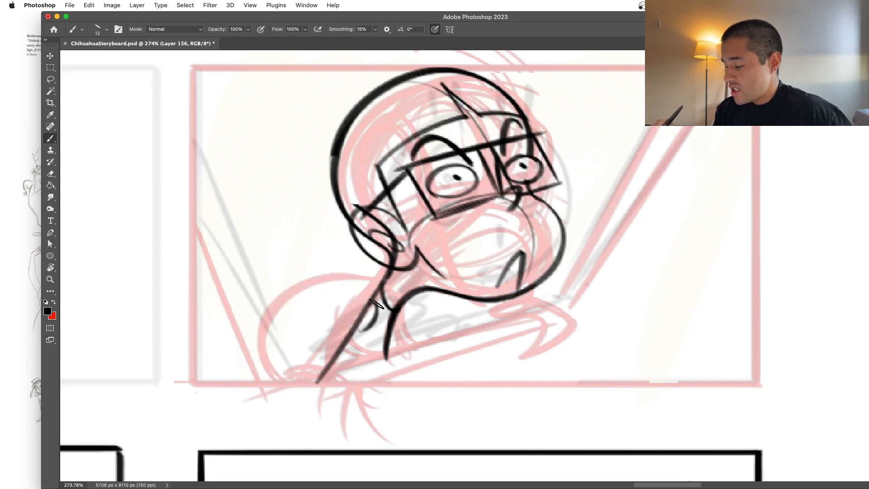
{"action": "left_click_drag", "start_coordinate": [375, 299], "coordinate": [232, 398]}
{"action": "key", "text": "super+z"}
Step: Try a neckline across the chest and alternative shoulder curves on both sides of the neck
{"action": "mouse_move", "coordinate": [375, 302]}
{"action": "left_mouse_down"}
{"action": "mouse_move", "coordinate": [352, 367]}
{"action": "mouse_move", "coordinate": [387, 393]}
{"action": "left_mouse_up"}
{"action": "left_click_drag", "start_coordinate": [388, 336], "coordinate": [428, 377]}
{"action": "key", "text": "super+z"}
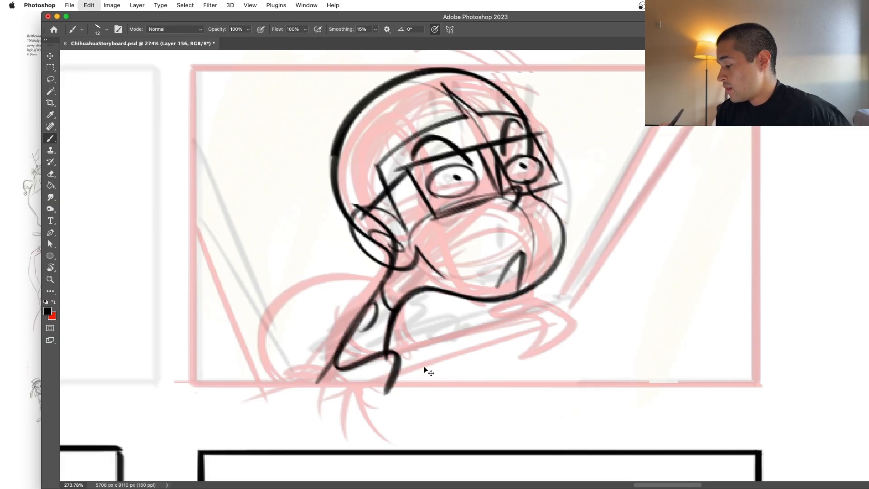
{"action": "key", "text": "super+z"}
{"action": "key", "text": "super+z"}
{"action": "mouse_move", "coordinate": [365, 313]}
{"action": "left_mouse_down"}
{"action": "mouse_move", "coordinate": [282, 357]}
{"action": "mouse_move", "coordinate": [260, 400]}
{"action": "left_mouse_up"}
{"action": "mouse_move", "coordinate": [404, 305]}
{"action": "left_mouse_down"}
{"action": "mouse_move", "coordinate": [457, 258]}
{"action": "mouse_move", "coordinate": [505, 352]}
{"action": "left_mouse_up"}
{"action": "key", "text": "super+z"}
{"action": "key", "text": "super+z"}
Step: Ink the near shoulder as one rounded curve from the neck base down past the panel's lower edge
{"action": "mouse_move", "coordinate": [572, 334]}
{"action": "left_mouse_down"}
{"action": "mouse_move", "coordinate": [509, 362]}
{"action": "mouse_move", "coordinate": [499, 380]}
{"action": "left_mouse_up"}
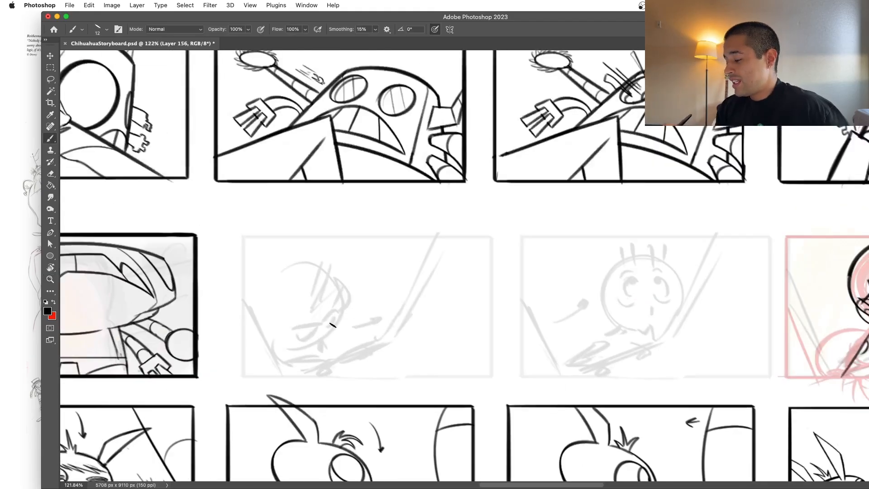
{"action": "left_click_drag", "start_coordinate": [305, 290], "coordinate": [319, 369]}
{"action": "key", "text": "super+z"}
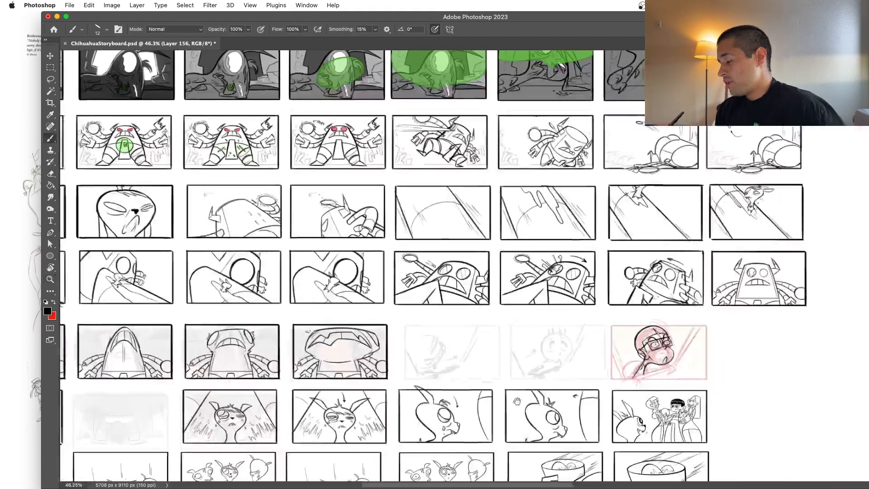
{"action": "left_click_drag", "start_coordinate": [518, 401], "coordinate": [360, 384]}
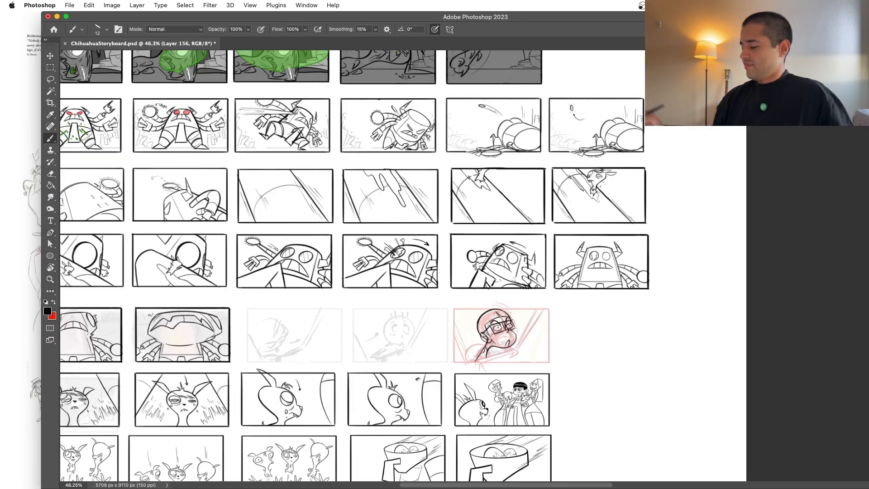
{"action": "key", "text": "z"}
{"action": "left_click", "coordinate": [519, 361]}
{"action": "left_click", "coordinate": [518, 360]}
{"action": "left_click_drag", "start_coordinate": [344, 303], "coordinate": [447, 349]}
{"action": "mouse_move", "coordinate": [408, 310]}
{"action": "left_mouse_down"}
{"action": "mouse_move", "coordinate": [262, 315]}
{"action": "mouse_move", "coordinate": [264, 433]}
{"action": "left_mouse_up"}
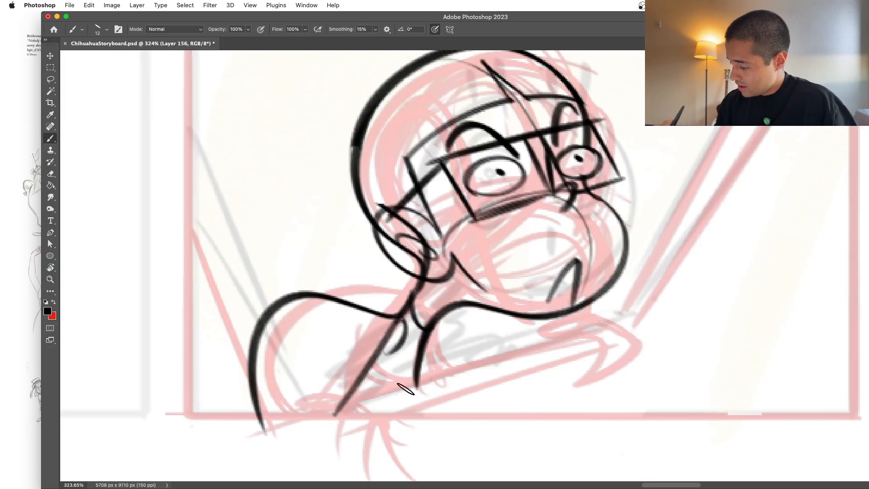
Step: Ink the far shoulder line from the neck base up under the jaw, and try an inner curve below the near shoulder
{"action": "mouse_move", "coordinate": [420, 354]}
{"action": "left_mouse_down"}
{"action": "mouse_move", "coordinate": [502, 309]}
{"action": "mouse_move", "coordinate": [493, 307]}
{"action": "left_mouse_up"}
{"action": "key", "text": "super+z"}
{"action": "left_click_drag", "start_coordinate": [385, 352], "coordinate": [291, 355]}
{"action": "key", "text": "super+z"}
{"action": "left_click_drag", "start_coordinate": [388, 352], "coordinate": [311, 410]}
{"action": "key", "text": "super+z"}
{"action": "key", "text": "e"}
{"action": "key", "text": "r"}
{"action": "mouse_move", "coordinate": [403, 312]}
{"action": "left_mouse_down"}
{"action": "mouse_move", "coordinate": [381, 318]}
{"action": "mouse_move", "coordinate": [494, 363]}
{"action": "mouse_move", "coordinate": [460, 414]}
{"action": "left_mouse_up"}
{"action": "key", "text": "b"}
{"action": "key", "text": "super+z"}
{"action": "left_click_drag", "start_coordinate": [499, 354], "coordinate": [464, 408]}
{"action": "key", "text": "r"}
{"action": "mouse_move", "coordinate": [597, 362]}
{"action": "left_mouse_down"}
{"action": "mouse_move", "coordinate": [508, 446]}
{"action": "mouse_move", "coordinate": [360, 437]}
{"action": "left_mouse_up"}
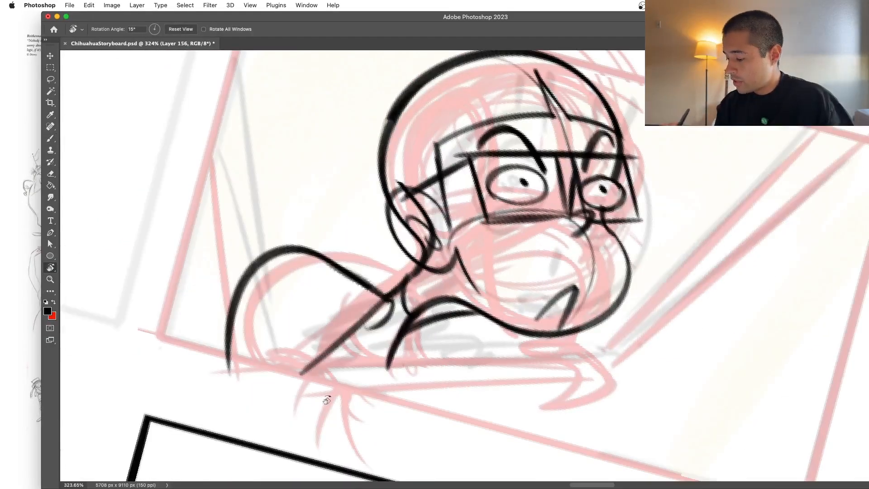
{"action": "left_click_drag", "start_coordinate": [313, 378], "coordinate": [507, 406]}
{"action": "key", "text": "e"}
{"action": "mouse_move", "coordinate": [426, 395]}
{"action": "left_mouse_down"}
{"action": "mouse_move", "coordinate": [452, 381]}
{"action": "mouse_move", "coordinate": [394, 416]}
{"action": "left_mouse_up"}
{"action": "key", "text": "r"}
{"action": "key", "text": "b"}
{"action": "key", "text": "r"}
{"action": "mouse_move", "coordinate": [516, 410]}
{"action": "left_mouse_down"}
{"action": "mouse_move", "coordinate": [363, 409]}
{"action": "mouse_move", "coordinate": [349, 362]}
{"action": "left_mouse_up"}
{"action": "key", "text": "b"}
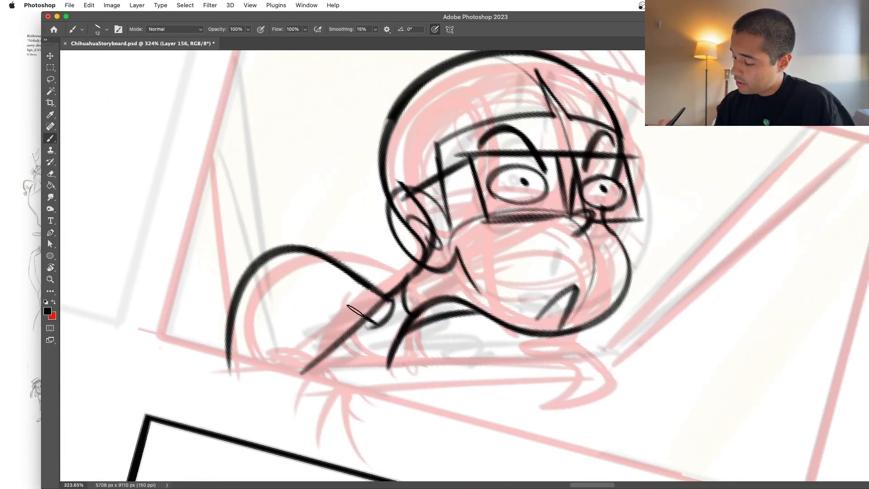
Step: Ink a second curve inside the near shoulder, parallel to its outline and ending below the panel's lower edge
{"action": "left_click_drag", "start_coordinate": [376, 322], "coordinate": [277, 394]}
{"action": "key", "text": "r"}
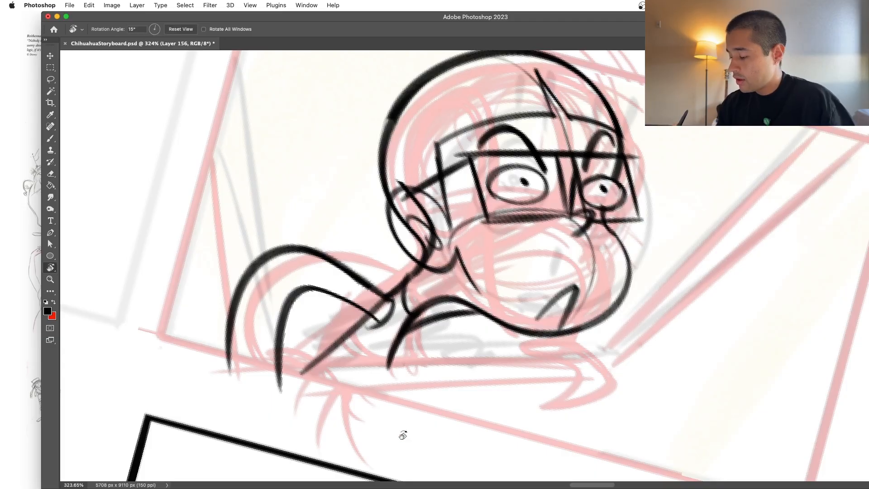
{"action": "left_click_drag", "start_coordinate": [392, 431], "coordinate": [432, 423]}
{"action": "key", "text": "b"}
{"action": "key", "text": "super+z"}
{"action": "mouse_move", "coordinate": [396, 346]}
{"action": "left_mouse_down"}
{"action": "mouse_move", "coordinate": [342, 329]}
{"action": "mouse_move", "coordinate": [300, 432]}
{"action": "left_mouse_up"}
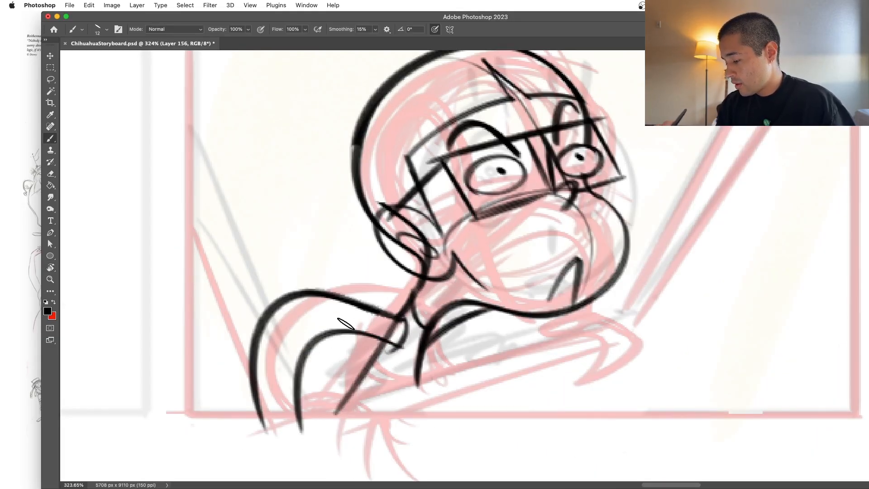
Step: Ink a short curve across the band between the two shoulder curves and a short line at the inner curve's lower end
{"action": "left_click_drag", "start_coordinate": [350, 302], "coordinate": [347, 334]}
{"action": "key", "text": "z"}
{"action": "key", "text": "b"}
{"action": "mouse_move", "coordinate": [501, 380]}
{"action": "left_mouse_down"}
{"action": "mouse_move", "coordinate": [444, 408]}
{"action": "mouse_move", "coordinate": [476, 388]}
{"action": "mouse_move", "coordinate": [511, 310]}
{"action": "left_mouse_up"}
{"action": "key", "text": "z"}
{"action": "key", "text": "b"}
{"action": "key", "text": "z"}
{"action": "key", "text": "b"}
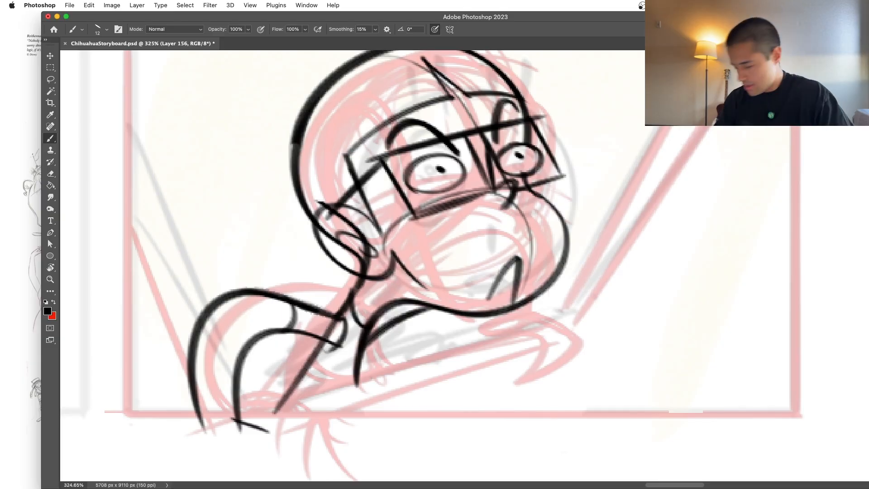
Step: Ink the wrist lines descending from beneath the chin to the hand resting under the face
{"action": "left_click_drag", "start_coordinate": [517, 307], "coordinate": [513, 329]}
{"action": "key", "text": "super+z"}
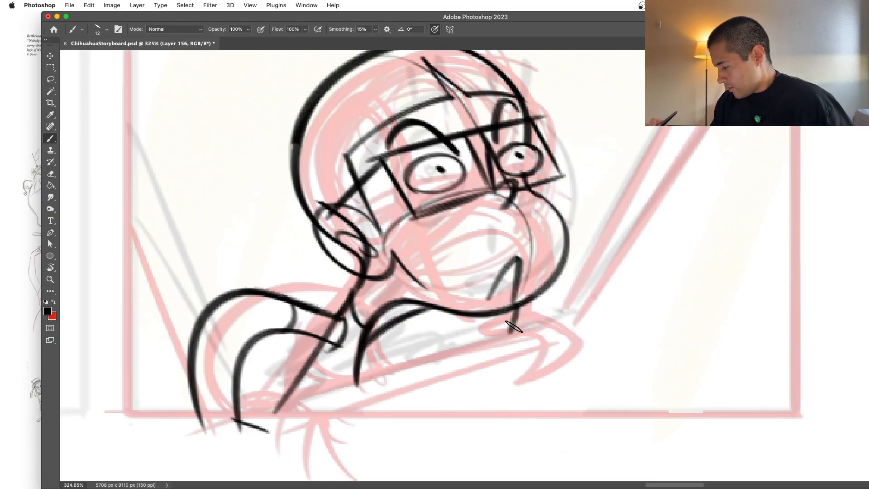
{"action": "mouse_move", "coordinate": [546, 286]}
{"action": "left_mouse_down"}
{"action": "mouse_move", "coordinate": [552, 325]}
{"action": "mouse_move", "coordinate": [527, 366]}
{"action": "left_mouse_up"}
{"action": "key", "text": "super+z"}
{"action": "key", "text": "super+z"}
Step: Ink the near finger of the hand under the chin as a rounded loop with a fingernail
{"action": "key", "text": "super+z"}
{"action": "mouse_move", "coordinate": [513, 334]}
{"action": "left_mouse_down"}
{"action": "mouse_move", "coordinate": [473, 363]}
{"action": "mouse_move", "coordinate": [521, 340]}
{"action": "left_mouse_up"}
{"action": "key", "text": "super+z"}
{"action": "mouse_move", "coordinate": [501, 371]}
{"action": "left_mouse_down"}
{"action": "mouse_move", "coordinate": [537, 372]}
{"action": "mouse_move", "coordinate": [544, 347]}
{"action": "mouse_move", "coordinate": [524, 388]}
{"action": "mouse_move", "coordinate": [546, 337]}
{"action": "left_mouse_up"}
Step: Ink the outer curve of the hand and the curved finger lines inside it
{"action": "key", "text": "super+z"}
{"action": "key", "text": "super+z"}
{"action": "key", "text": "super+z"}
{"action": "mouse_move", "coordinate": [525, 385]}
{"action": "left_mouse_down"}
{"action": "mouse_move", "coordinate": [551, 318]}
{"action": "mouse_move", "coordinate": [538, 383]}
{"action": "left_mouse_up"}
{"action": "key", "text": "super+z"}
{"action": "left_click_drag", "start_coordinate": [561, 339], "coordinate": [551, 373]}
{"action": "left_click_drag", "start_coordinate": [596, 335], "coordinate": [566, 373]}
{"action": "key", "text": "super+z"}
{"action": "key", "text": "super+z"}
{"action": "mouse_move", "coordinate": [581, 334]}
{"action": "left_mouse_down"}
{"action": "mouse_move", "coordinate": [536, 385]}
{"action": "mouse_move", "coordinate": [556, 381]}
{"action": "left_mouse_up"}
{"action": "mouse_move", "coordinate": [627, 364]}
{"action": "left_mouse_down"}
{"action": "mouse_move", "coordinate": [566, 362]}
{"action": "mouse_move", "coordinate": [680, 357]}
{"action": "left_mouse_up"}
Step: Erase the rough outer curve and inner finger lines of the hand under the chin
{"action": "key", "text": "e"}
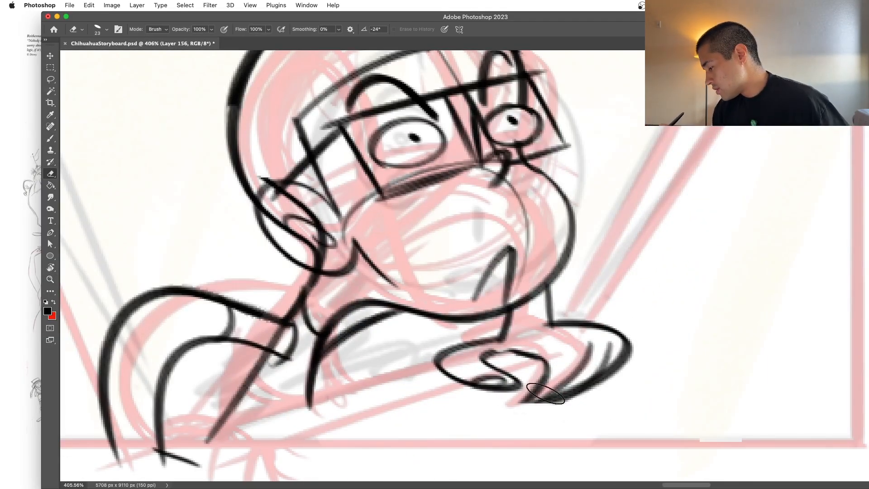
{"action": "key", "text": "z"}
{"action": "mouse_move", "coordinate": [556, 404]}
{"action": "left_mouse_down"}
{"action": "mouse_move", "coordinate": [585, 375]}
{"action": "mouse_move", "coordinate": [557, 376]}
{"action": "left_mouse_up"}
{"action": "key", "text": "b"}
{"action": "key", "text": "z"}
{"action": "left_click_drag", "start_coordinate": [635, 374], "coordinate": [685, 360]}
{"action": "key", "text": "e"}
{"action": "mouse_move", "coordinate": [534, 360]}
{"action": "left_mouse_down"}
{"action": "mouse_move", "coordinate": [509, 376]}
{"action": "mouse_move", "coordinate": [569, 364]}
{"action": "left_mouse_up"}
{"action": "left_click_drag", "start_coordinate": [499, 357], "coordinate": [501, 350]}
{"action": "left_click_drag", "start_coordinate": [546, 323], "coordinate": [568, 331]}
Step: Redraw the bent finger of the hand with an angled inner line and a rounded outer curve
{"action": "key", "text": "b"}
{"action": "key", "text": "z"}
{"action": "left_click_drag", "start_coordinate": [542, 368], "coordinate": [560, 362]}
{"action": "key", "text": "b"}
{"action": "mouse_move", "coordinate": [455, 334]}
{"action": "left_mouse_down"}
{"action": "mouse_move", "coordinate": [506, 364]}
{"action": "mouse_move", "coordinate": [489, 350]}
{"action": "mouse_move", "coordinate": [498, 350]}
{"action": "mouse_move", "coordinate": [472, 401]}
{"action": "left_mouse_up"}
{"action": "key", "text": "super+z"}
{"action": "key", "text": "super+z"}
{"action": "key", "text": "super+z"}
{"action": "mouse_move", "coordinate": [496, 351]}
{"action": "left_mouse_down"}
{"action": "mouse_move", "coordinate": [473, 402]}
{"action": "mouse_move", "coordinate": [538, 363]}
{"action": "left_mouse_up"}
{"action": "left_click_drag", "start_coordinate": [475, 323], "coordinate": [551, 357]}
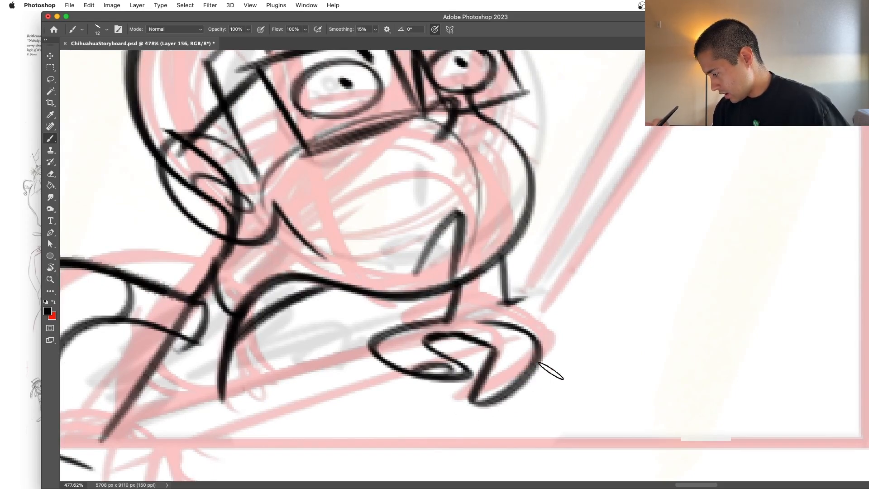
Step: Ink the remaining fingers as nested curves running from the wrist around the outside of the bent finger
{"action": "mouse_move", "coordinate": [507, 301]}
{"action": "left_mouse_down"}
{"action": "mouse_move", "coordinate": [502, 400]}
{"action": "mouse_move", "coordinate": [516, 300]}
{"action": "mouse_move", "coordinate": [500, 303]}
{"action": "mouse_move", "coordinate": [544, 295]}
{"action": "left_mouse_up"}
{"action": "key", "text": "super+z"}
{"action": "key", "text": "e"}
{"action": "key", "text": "b"}
{"action": "mouse_move", "coordinate": [552, 325]}
{"action": "left_mouse_down"}
{"action": "mouse_move", "coordinate": [496, 402]}
{"action": "mouse_move", "coordinate": [558, 342]}
{"action": "mouse_move", "coordinate": [530, 380]}
{"action": "mouse_move", "coordinate": [509, 389]}
{"action": "left_mouse_up"}
{"action": "key", "text": "super+z"}
{"action": "key", "text": "super+z"}
{"action": "left_click_drag", "start_coordinate": [514, 318], "coordinate": [558, 343]}
{"action": "key", "text": "super+z"}
{"action": "left_click_drag", "start_coordinate": [511, 317], "coordinate": [561, 345]}
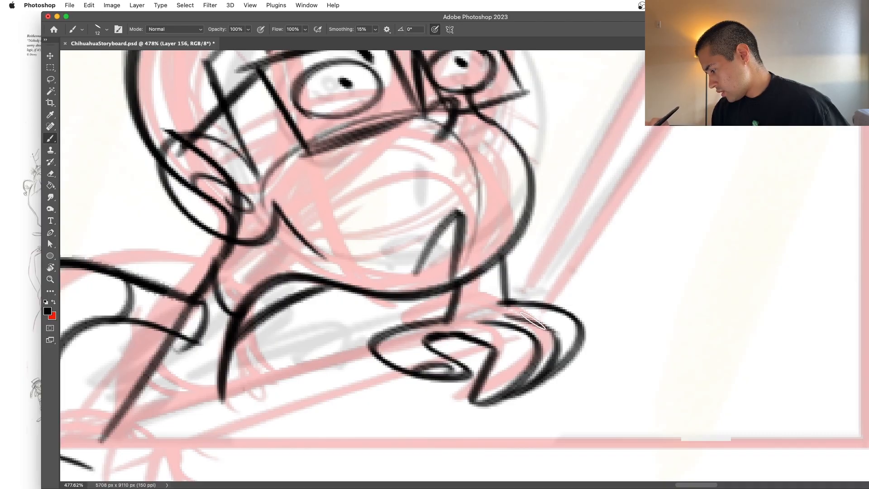
Step: Add a small fingernail at the tip of the bent finger
{"action": "key", "text": "super+space"}
{"action": "left_click_drag", "start_coordinate": [594, 382], "coordinate": [535, 417]}
{"action": "key", "text": "super+space"}
{"action": "left_click_drag", "start_coordinate": [606, 377], "coordinate": [664, 370]}
{"action": "left_click_drag", "start_coordinate": [466, 384], "coordinate": [450, 410]}
{"action": "key", "text": "super+space"}
{"action": "left_click_drag", "start_coordinate": [521, 375], "coordinate": [457, 398]}
{"action": "key", "text": "super+space"}
{"action": "mouse_move", "coordinate": [512, 379]}
{"action": "left_mouse_down"}
{"action": "mouse_move", "coordinate": [609, 373]}
{"action": "mouse_move", "coordinate": [474, 397]}
{"action": "left_mouse_up"}
{"action": "key", "text": "super+space"}
{"action": "left_click_drag", "start_coordinate": [551, 363], "coordinate": [467, 385]}
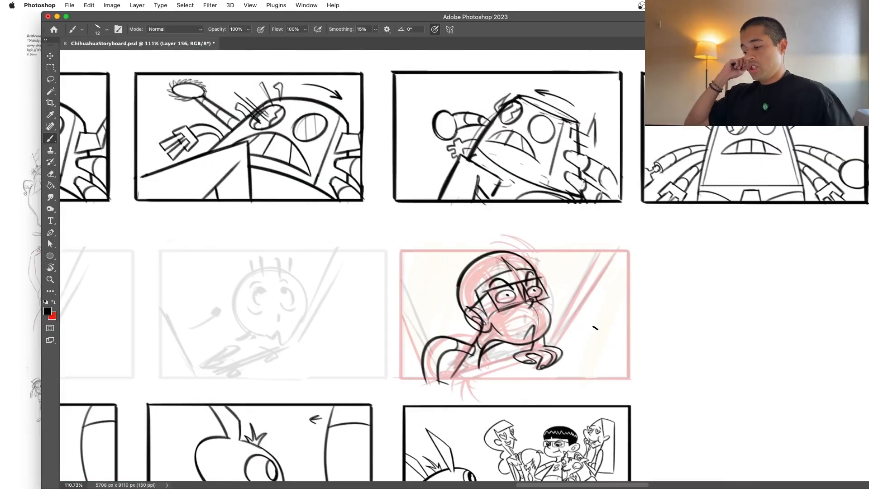
Step: Ink two parallel diagonal lines from the hand down toward the panel's lower edge beneath the chest
{"action": "left_click_drag", "start_coordinate": [595, 328], "coordinate": [622, 326]}
{"action": "mouse_move", "coordinate": [336, 402]}
{"action": "left_mouse_down"}
{"action": "mouse_move", "coordinate": [432, 369]}
{"action": "mouse_move", "coordinate": [485, 368]}
{"action": "mouse_move", "coordinate": [335, 404]}
{"action": "mouse_move", "coordinate": [478, 367]}
{"action": "left_mouse_up"}
{"action": "key", "text": "super+z"}
{"action": "key", "text": "super+z"}
{"action": "key", "text": "super+z"}
{"action": "left_click_drag", "start_coordinate": [338, 409], "coordinate": [471, 368]}
{"action": "left_click_drag", "start_coordinate": [310, 394], "coordinate": [448, 352]}
{"action": "key", "text": "super+z"}
{"action": "left_click_drag", "start_coordinate": [310, 395], "coordinate": [436, 353]}
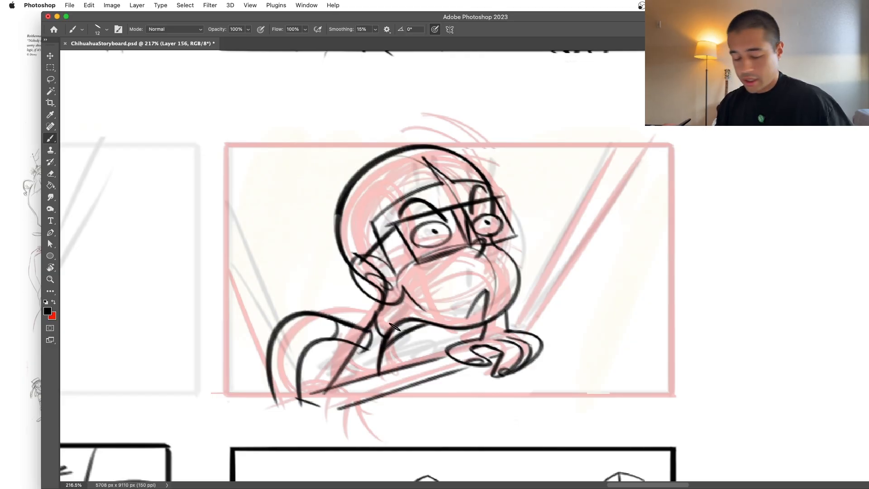
Step: Fill the shirt area between the shoulder and collar with solid black and touch up its shoulder edge
{"action": "key", "text": "l"}
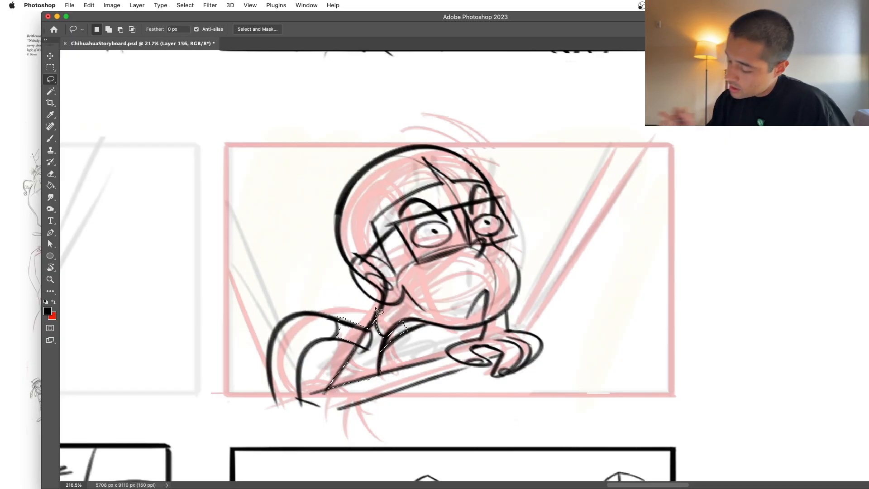
{"action": "key", "text": "alt+BackSpace"}
{"action": "key", "text": "super+d"}
{"action": "key", "text": "z"}
{"action": "left_click_drag", "start_coordinate": [470, 350], "coordinate": [453, 383]}
{"action": "left_click_drag", "start_coordinate": [441, 320], "coordinate": [459, 347]}
{"action": "key", "text": "l"}
{"action": "key", "text": "z"}
{"action": "left_click_drag", "start_coordinate": [370, 334], "coordinate": [383, 343]}
{"action": "key", "text": "e"}
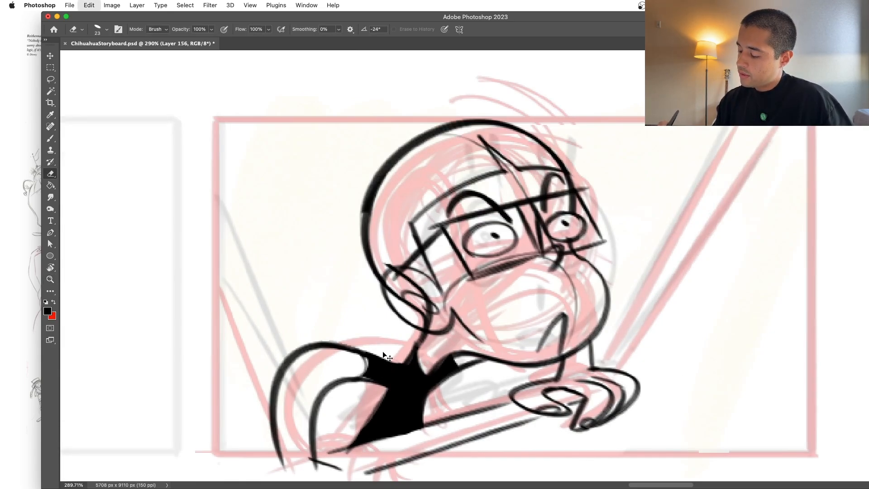
{"action": "key", "text": "b"}
{"action": "left_click_drag", "start_coordinate": [362, 369], "coordinate": [360, 362]}
{"action": "key", "text": "z"}
{"action": "left_click_drag", "start_coordinate": [479, 356], "coordinate": [468, 376]}
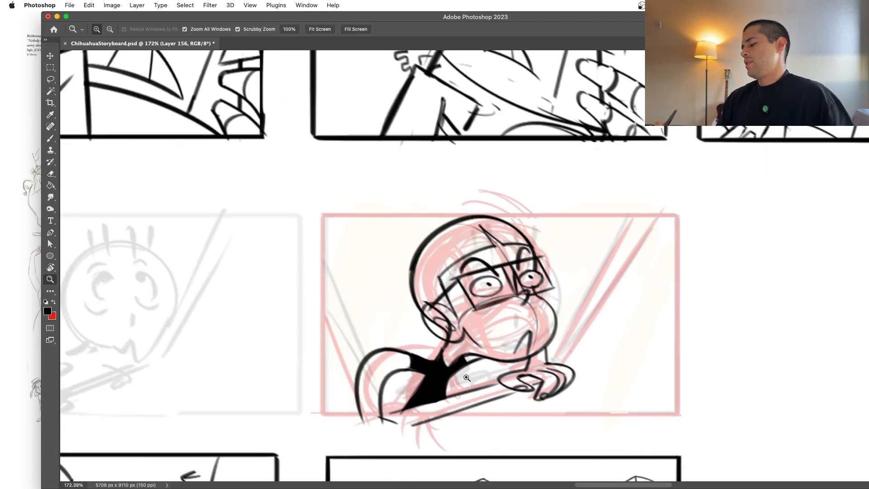
Step: Outline the hair from the crown to the ear with the Lasso and fill it with solid black
{"action": "key", "text": "b"}
{"action": "key", "text": "z"}
{"action": "left_click_drag", "start_coordinate": [516, 348], "coordinate": [497, 348]}
{"action": "mouse_move", "coordinate": [521, 274]}
{"action": "left_mouse_down"}
{"action": "mouse_move", "coordinate": [561, 275]}
{"action": "mouse_move", "coordinate": [551, 284]}
{"action": "left_mouse_up"}
{"action": "key", "text": "b"}
{"action": "left_click_drag", "start_coordinate": [402, 320], "coordinate": [399, 304]}
{"action": "key", "text": "l"}
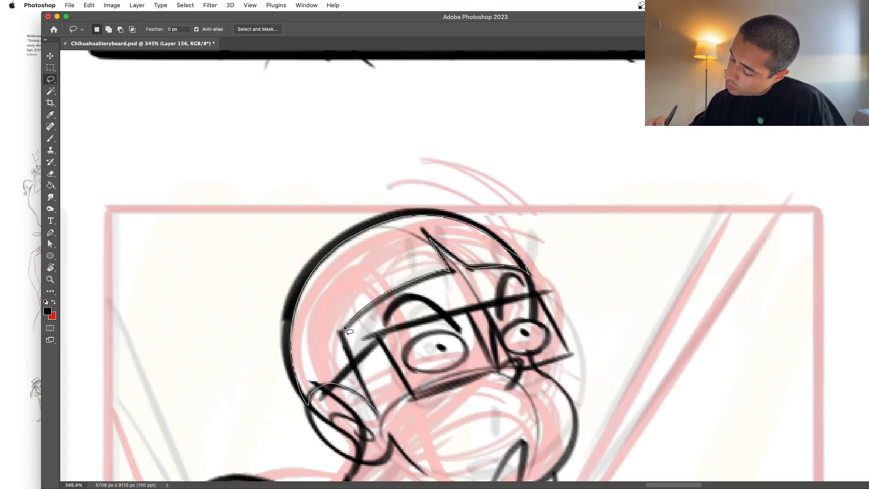
{"action": "left_click_drag", "start_coordinate": [379, 417], "coordinate": [379, 418]}
{"action": "key", "text": "alt+BackSpace"}
{"action": "key", "text": "super+d"}
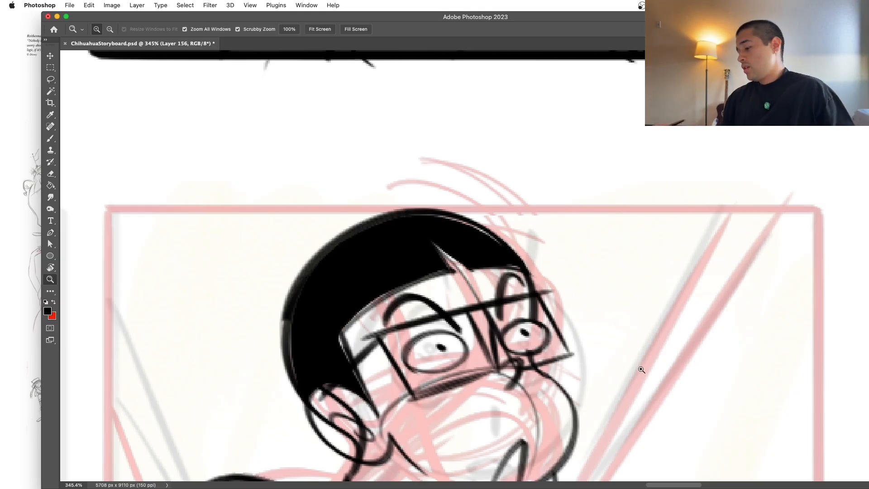
Step: Smooth the outer contour of the black hair along the crown and back of the head
{"action": "left_click_drag", "start_coordinate": [637, 370], "coordinate": [566, 385]}
{"action": "left_click_drag", "start_coordinate": [662, 409], "coordinate": [620, 396]}
{"action": "left_click_drag", "start_coordinate": [596, 355], "coordinate": [692, 335]}
{"action": "key", "text": "b"}
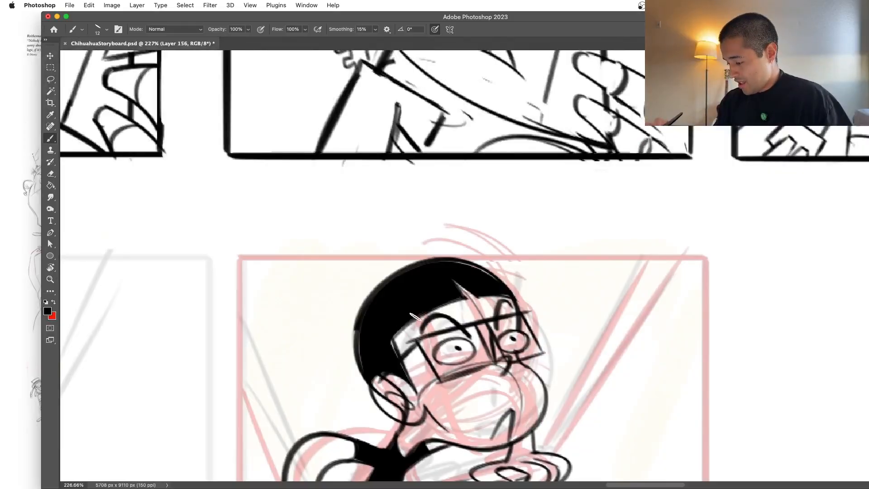
{"action": "left_click_drag", "start_coordinate": [375, 308], "coordinate": [375, 379]}
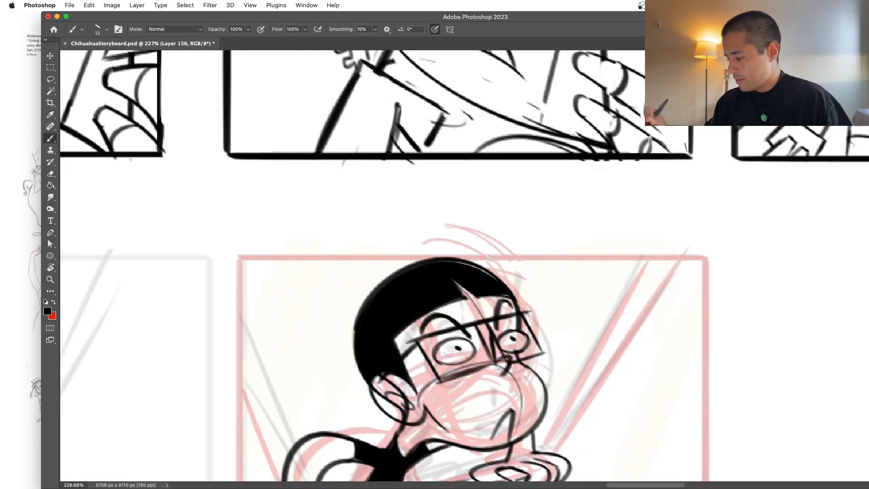
{"action": "key", "text": "r"}
{"action": "mouse_move", "coordinate": [482, 267]}
{"action": "left_mouse_down"}
{"action": "mouse_move", "coordinate": [457, 271]}
{"action": "mouse_move", "coordinate": [450, 294]}
{"action": "left_mouse_up"}
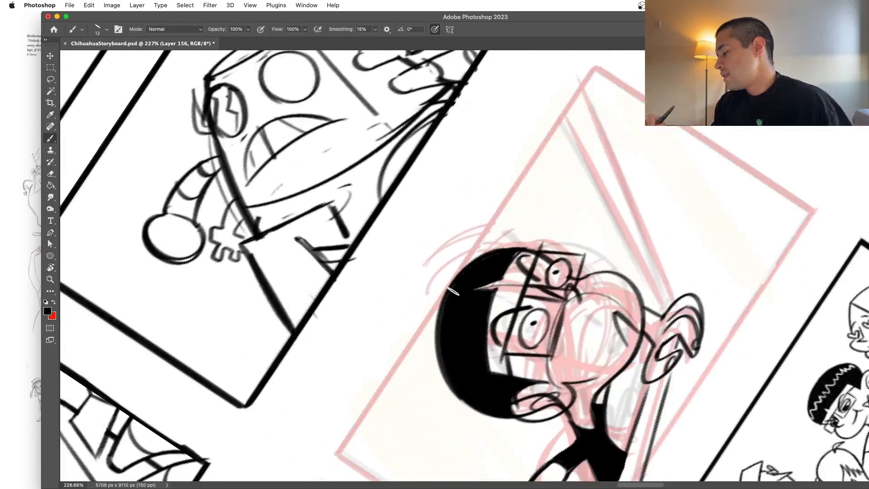
{"action": "key", "text": "r"}
{"action": "left_click_drag", "start_coordinate": [639, 222], "coordinate": [609, 326]}
{"action": "left_click_drag", "start_coordinate": [611, 324], "coordinate": [673, 287]}
{"action": "left_click_drag", "start_coordinate": [672, 329], "coordinate": [652, 354], "text": "super"}
{"action": "key", "text": "Escape"}
{"action": "left_click_drag", "start_coordinate": [693, 413], "coordinate": [687, 365]}
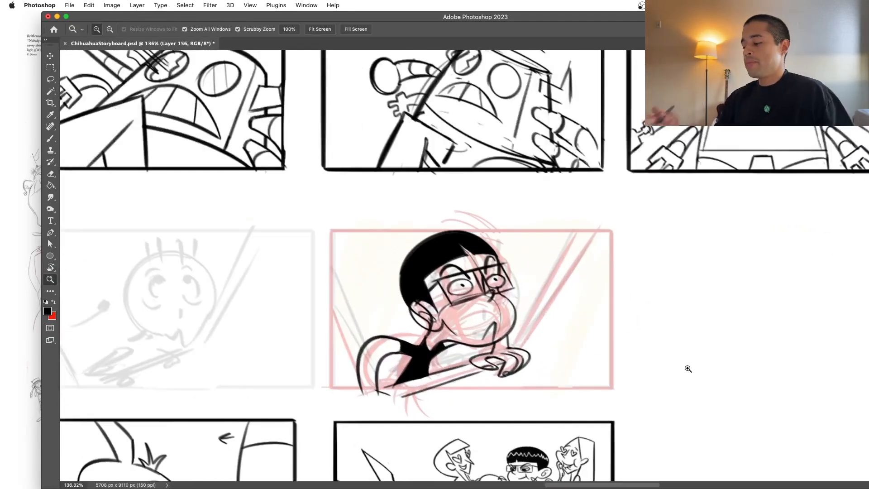
Step: Extend the back of the hair outward with a fuller curve and fill the gap in black
{"action": "left_click_drag", "start_coordinate": [428, 290], "coordinate": [537, 290], "text": "super"}
{"action": "key", "text": "b"}
{"action": "mouse_move", "coordinate": [369, 355]}
{"action": "left_mouse_down"}
{"action": "mouse_move", "coordinate": [463, 103]}
{"action": "mouse_move", "coordinate": [577, 100]}
{"action": "left_mouse_up"}
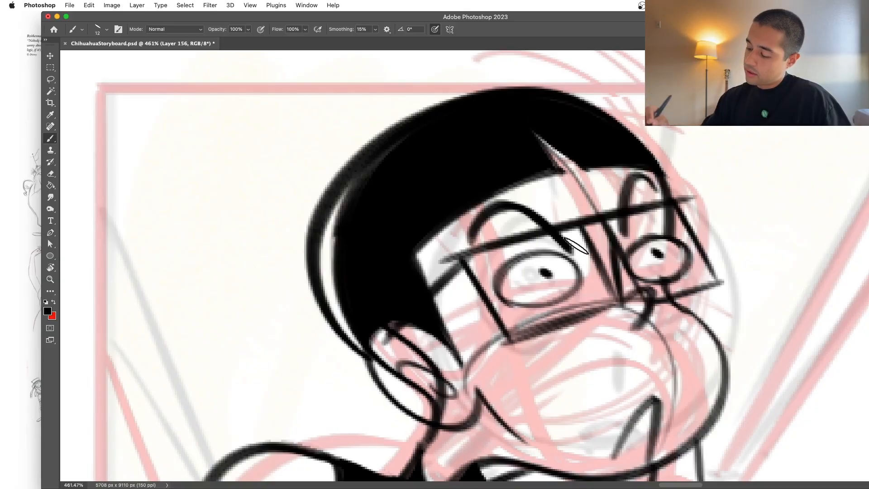
{"action": "mouse_move", "coordinate": [352, 175]}
{"action": "left_mouse_down"}
{"action": "mouse_move", "coordinate": [319, 298]}
{"action": "mouse_move", "coordinate": [385, 153]}
{"action": "mouse_move", "coordinate": [353, 215]}
{"action": "left_mouse_up"}
{"action": "mouse_move", "coordinate": [333, 291]}
{"action": "left_mouse_down"}
{"action": "mouse_move", "coordinate": [322, 272]}
{"action": "mouse_move", "coordinate": [361, 345]}
{"action": "left_mouse_up"}
{"action": "mouse_move", "coordinate": [452, 204]}
{"action": "left_mouse_down", "text": "super"}
{"action": "mouse_move", "coordinate": [388, 299]}
{"action": "mouse_move", "coordinate": [448, 219]}
{"action": "mouse_move", "coordinate": [421, 248]}
{"action": "mouse_move", "coordinate": [373, 383]}
{"action": "mouse_move", "coordinate": [411, 186]}
{"action": "mouse_move", "coordinate": [521, 176]}
{"action": "left_mouse_up", "text": "super"}
{"action": "key", "text": "super+z"}
{"action": "mouse_move", "coordinate": [374, 387]}
{"action": "left_mouse_down"}
{"action": "mouse_move", "coordinate": [328, 289]}
{"action": "mouse_move", "coordinate": [503, 174]}
{"action": "left_mouse_up"}
{"action": "key", "text": "super+z"}
{"action": "mouse_move", "coordinate": [371, 384]}
{"action": "left_mouse_down"}
{"action": "mouse_move", "coordinate": [342, 247]}
{"action": "mouse_move", "coordinate": [576, 221]}
{"action": "mouse_move", "coordinate": [510, 251]}
{"action": "mouse_move", "coordinate": [449, 189]}
{"action": "mouse_move", "coordinate": [347, 255]}
{"action": "mouse_move", "coordinate": [482, 185]}
{"action": "mouse_move", "coordinate": [422, 187]}
{"action": "mouse_move", "coordinate": [547, 200]}
{"action": "left_mouse_up"}
{"action": "left_click_drag", "start_coordinate": [697, 329], "coordinate": [621, 366], "text": "super"}
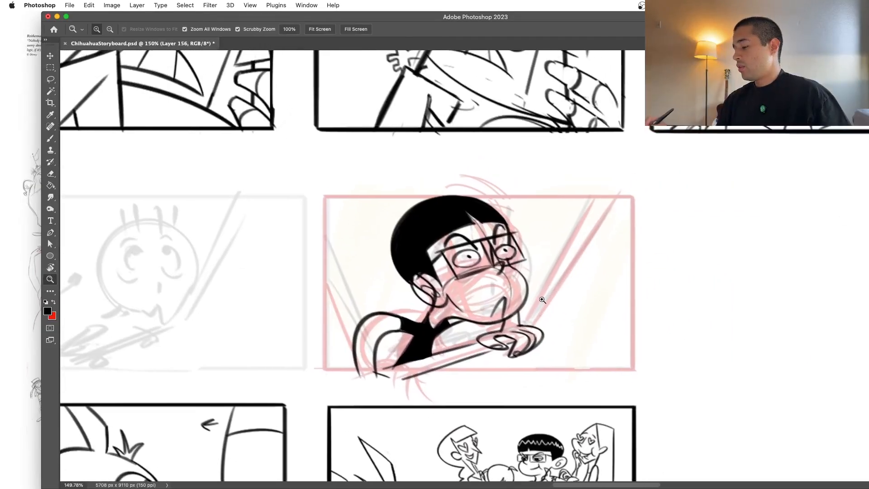
Step: Check the inked face and hand up close and save the storyboard file
{"action": "left_click_drag", "start_coordinate": [542, 303], "coordinate": [565, 246], "text": "super"}
{"action": "mouse_move", "coordinate": [552, 312]}
{"action": "left_mouse_down", "text": "super"}
{"action": "mouse_move", "coordinate": [525, 333]}
{"action": "mouse_move", "coordinate": [478, 326]}
{"action": "left_mouse_up", "text": "super"}
{"action": "mouse_move", "coordinate": [526, 307]}
{"action": "left_mouse_down", "text": "super"}
{"action": "mouse_move", "coordinate": [472, 346]}
{"action": "mouse_move", "coordinate": [524, 291]}
{"action": "left_mouse_up", "text": "super"}
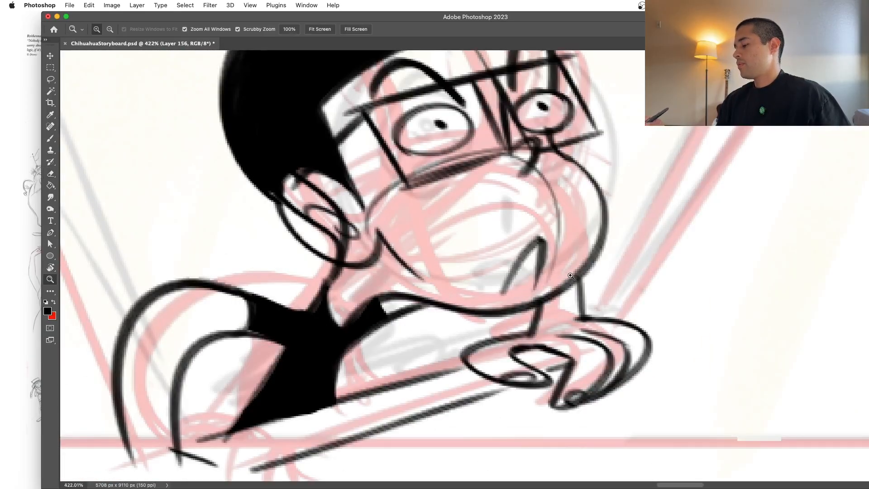
{"action": "left_click_drag", "start_coordinate": [573, 274], "coordinate": [550, 294], "text": "super"}
{"action": "key", "text": "super+s"}
{"action": "left_click_drag", "start_coordinate": [654, 323], "coordinate": [542, 296]}
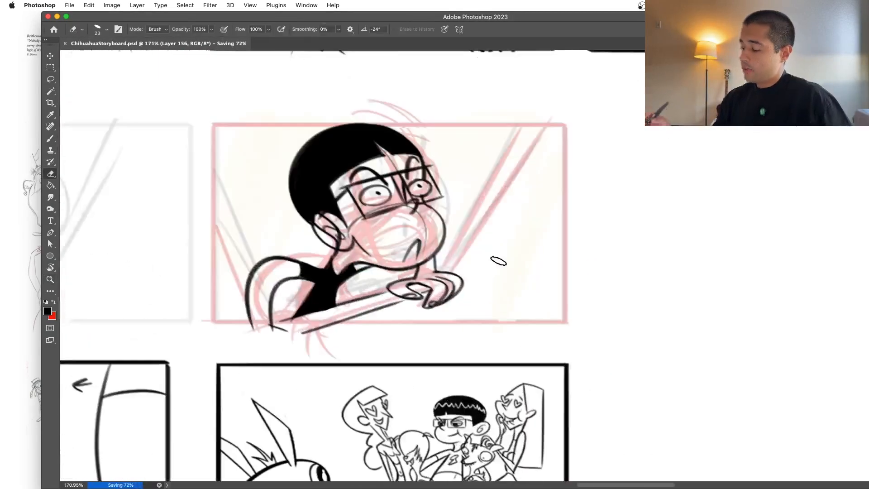
Step: Ink the panel's rectangular frame in black over the red one and erase the lines overshooting its lower edge
{"action": "key", "text": "b"}
{"action": "mouse_move", "coordinate": [213, 125]}
{"action": "left_mouse_down", "text": "shift"}
{"action": "mouse_move", "coordinate": [217, 325]}
{"action": "mouse_move", "coordinate": [566, 323]}
{"action": "mouse_move", "coordinate": [564, 137]}
{"action": "mouse_move", "coordinate": [211, 125]}
{"action": "left_mouse_up", "text": "shift"}
{"action": "key", "text": "e"}
{"action": "left_click_drag", "start_coordinate": [310, 339], "coordinate": [232, 334]}
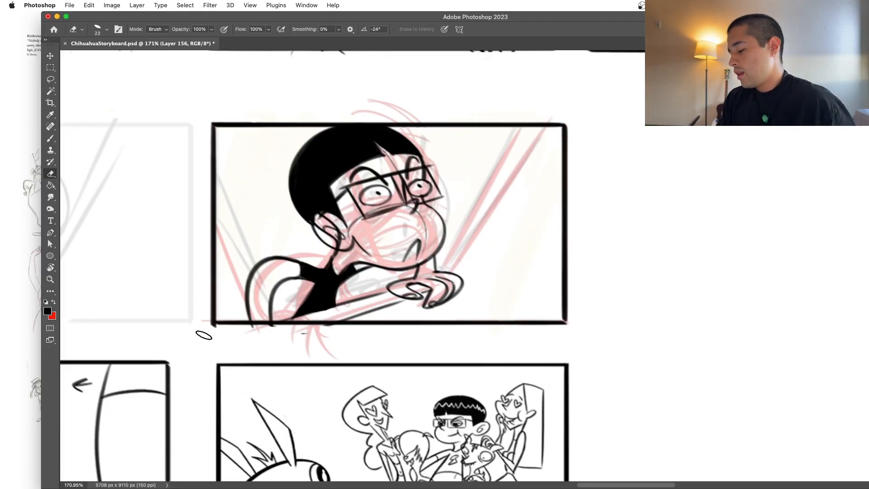
Step: Ink the background's diagonal lines, two behind the hand and one beside the near shoulder
{"action": "key", "text": "b"}
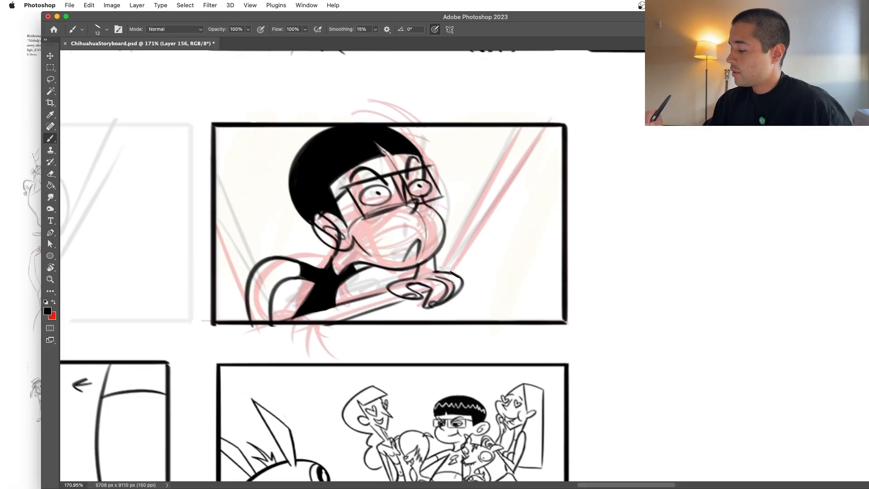
{"action": "left_click_drag", "start_coordinate": [454, 273], "coordinate": [547, 132]}
{"action": "left_click_drag", "start_coordinate": [442, 270], "coordinate": [521, 127]}
{"action": "mouse_move", "coordinate": [217, 228]}
{"action": "left_mouse_down"}
{"action": "mouse_move", "coordinate": [252, 330]}
{"action": "mouse_move", "coordinate": [259, 329]}
{"action": "mouse_move", "coordinate": [254, 336]}
{"action": "left_mouse_up"}
{"action": "key", "text": "super+z"}
Step: Erase stray line ends around the frame and cut a small white emblem into the black shirt
{"action": "key", "text": "e"}
{"action": "left_click_drag", "start_coordinate": [333, 308], "coordinate": [376, 301]}
{"action": "mouse_move", "coordinate": [186, 365]}
{"action": "left_mouse_down"}
{"action": "mouse_move", "coordinate": [194, 362]}
{"action": "mouse_move", "coordinate": [177, 387]}
{"action": "mouse_move", "coordinate": [185, 385]}
{"action": "left_mouse_up"}
{"action": "left_click_drag", "start_coordinate": [181, 329], "coordinate": [84, 330]}
{"action": "mouse_move", "coordinate": [272, 366]}
{"action": "left_mouse_down"}
{"action": "mouse_move", "coordinate": [353, 378]}
{"action": "mouse_move", "coordinate": [447, 345]}
{"action": "left_mouse_up"}
{"action": "left_click_drag", "start_coordinate": [365, 308], "coordinate": [444, 307]}
Step: Save the storyboard with the completed panel inking
{"action": "key", "text": "b"}
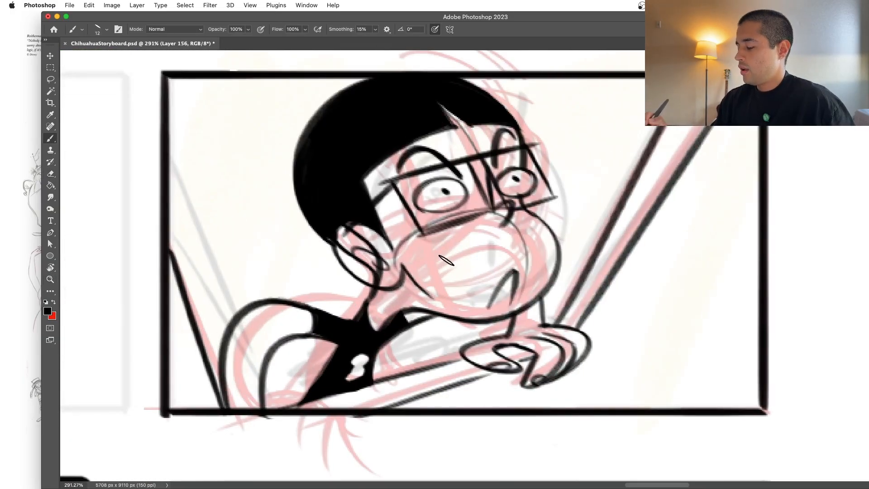
{"action": "left_click_drag", "start_coordinate": [446, 267], "coordinate": [409, 268]}
{"action": "left_click_drag", "start_coordinate": [524, 350], "coordinate": [479, 351]}
{"action": "key", "text": "super+s"}
{"action": "left_click_drag", "start_coordinate": [486, 388], "coordinate": [514, 372]}
{"action": "left_click_drag", "start_coordinate": [560, 304], "coordinate": [609, 297]}
Step: Delete the rough red sketch layer from beneath the inked panel and save the file
{"action": "key", "text": "v"}
{"action": "mouse_move", "coordinate": [507, 299]}
{"action": "left_mouse_down"}
{"action": "mouse_move", "coordinate": [535, 275]}
{"action": "mouse_move", "coordinate": [517, 297]}
{"action": "left_mouse_up"}
{"action": "key", "text": "super+z"}
{"action": "mouse_move", "coordinate": [551, 309]}
{"action": "left_mouse_down"}
{"action": "mouse_move", "coordinate": [512, 310]}
{"action": "mouse_move", "coordinate": [575, 300]}
{"action": "left_mouse_up"}
{"action": "left_click_drag", "start_coordinate": [415, 205], "coordinate": [426, 184]}
{"action": "key", "text": "super+z"}
{"action": "key", "text": "Delete"}
{"action": "left_click_drag", "start_coordinate": [555, 292], "coordinate": [515, 340]}
{"action": "key", "text": "super+s"}
Step: Look over the whole storyboard sheet down to its last rows of panels
{"action": "left_click_drag", "start_coordinate": [568, 304], "coordinate": [550, 313]}
{"action": "left_click_drag", "start_coordinate": [551, 313], "coordinate": [561, 326]}
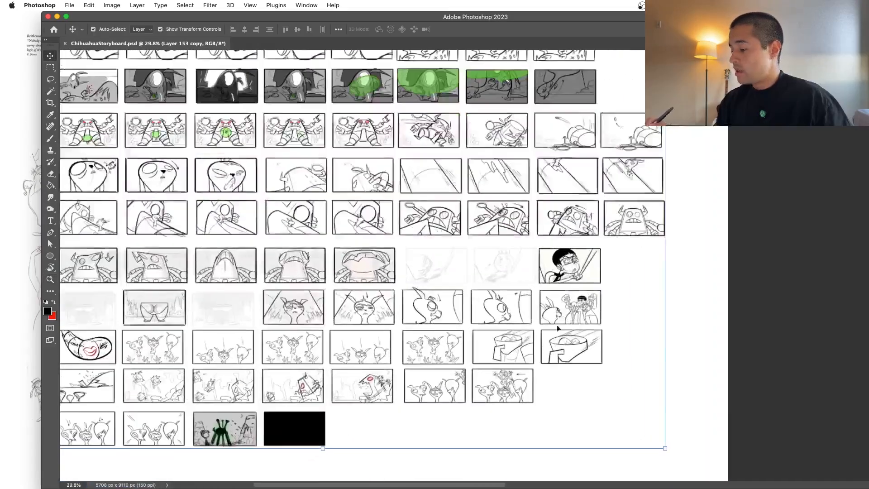
{"action": "scroll", "coordinate": [561, 326], "scroll_direction": "left", "scroll_amount": 3}
{"action": "scroll", "coordinate": [561, 326], "scroll_direction": "down", "scroll_amount": 2}
{"action": "left_click_drag", "start_coordinate": [628, 322], "coordinate": [617, 346]}
{"action": "left_click_drag", "start_coordinate": [616, 348], "coordinate": [607, 363]}
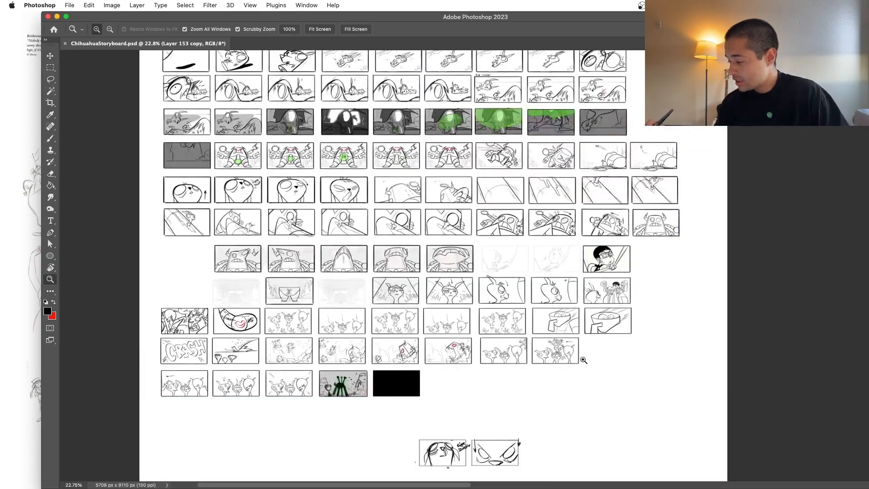
{"action": "left_click_drag", "start_coordinate": [584, 337], "coordinate": [599, 336]}
{"action": "key", "text": "b"}
{"action": "left_click_drag", "start_coordinate": [454, 209], "coordinate": [524, 251]}
{"action": "key", "text": "super+z"}
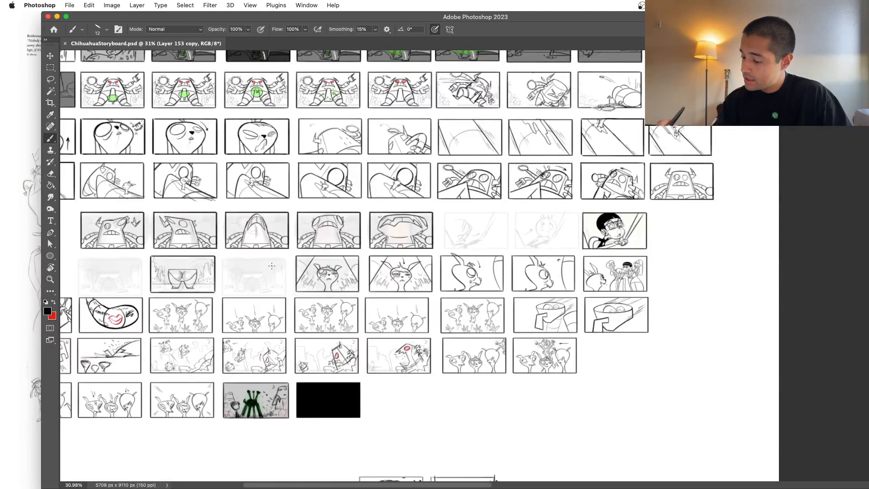
{"action": "key", "text": "super+z"}
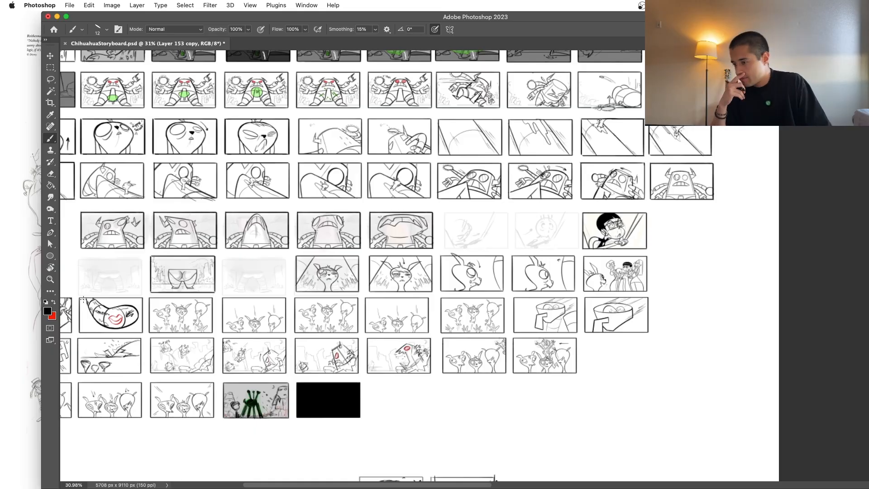
Step: Examine the inked panel of the black-haired character with glasses alongside the neighbouring panels in the lower storyboard rows
{"action": "scroll", "coordinate": [319, 227], "scroll_direction": "up", "scroll_amount": 5}
{"action": "scroll", "coordinate": [319, 226], "scroll_direction": "left", "scroll_amount": 3}
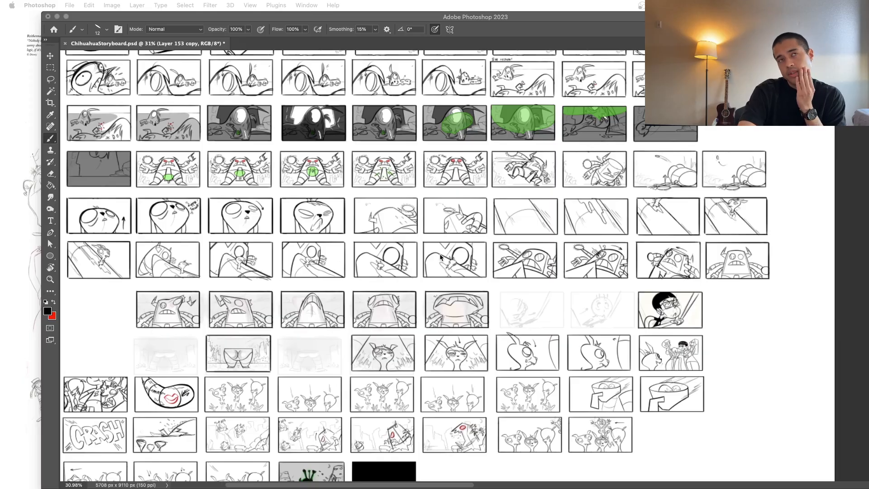
{"action": "left_click", "coordinate": [682, 314]}
{"action": "scroll", "coordinate": [681, 312], "scroll_direction": "up", "scroll_amount": 6}
{"action": "scroll", "coordinate": [729, 334], "scroll_direction": "right", "scroll_amount": 2}
{"action": "scroll", "coordinate": [730, 334], "scroll_direction": "down", "scroll_amount": 5}
{"action": "scroll", "coordinate": [730, 334], "scroll_direction": "left", "scroll_amount": 10}
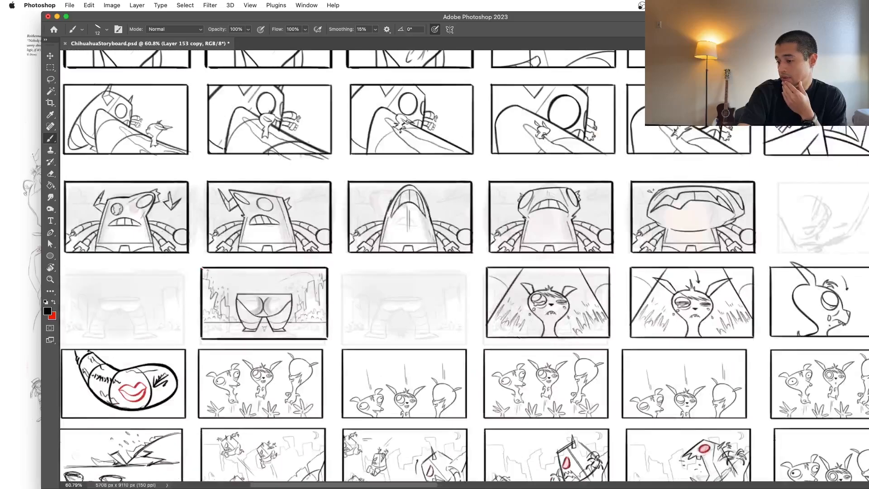
{"action": "scroll", "coordinate": [419, 306], "scroll_direction": "down", "scroll_amount": 5}
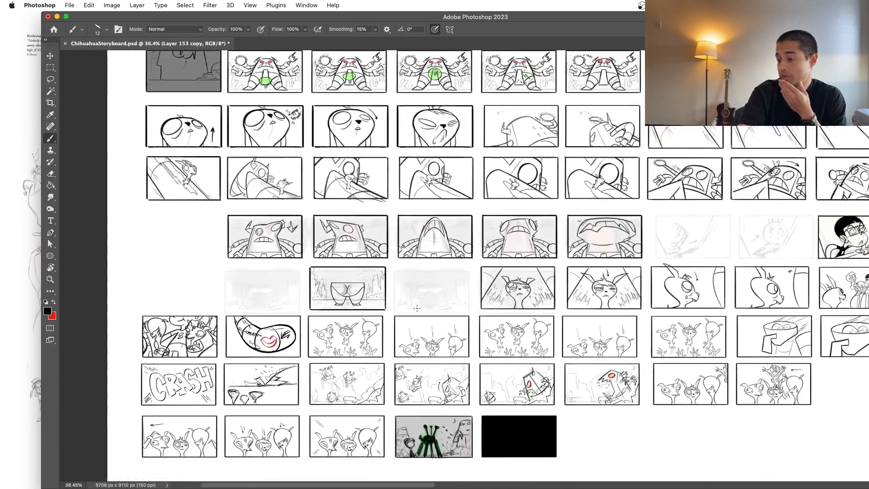
Step: Review the middle storyboard rows, from the dark and green-tinted panels up through the purple smoke and monster fight panels
{"action": "scroll", "coordinate": [417, 308], "scroll_direction": "up", "scroll_amount": 8}
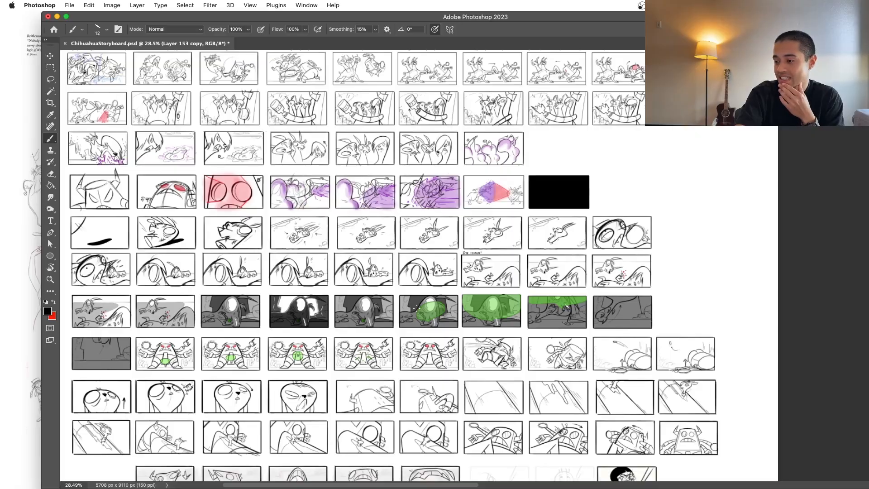
{"action": "scroll", "coordinate": [417, 309], "scroll_direction": "up", "scroll_amount": 3}
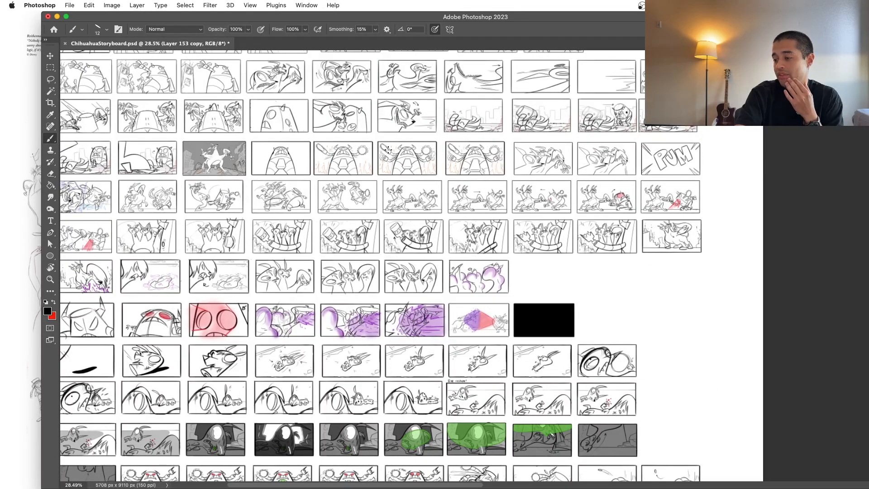
{"action": "scroll", "coordinate": [388, 149], "scroll_direction": "up", "scroll_amount": 4}
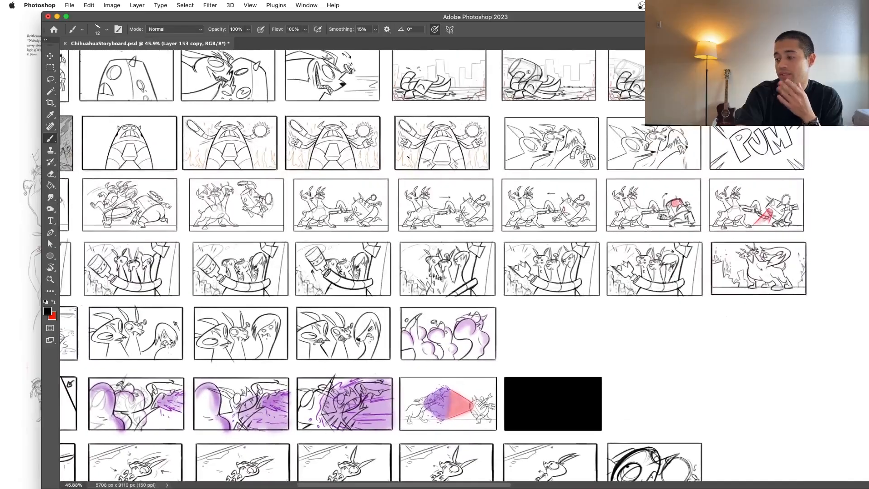
{"action": "scroll", "coordinate": [435, 267], "scroll_direction": "down", "scroll_amount": 10}
{"action": "scroll", "coordinate": [434, 268], "scroll_direction": "up", "scroll_amount": 5}
{"action": "scroll", "coordinate": [417, 156], "scroll_direction": "up", "scroll_amount": 3}
{"action": "scroll", "coordinate": [417, 157], "scroll_direction": "left", "scroll_amount": 2}
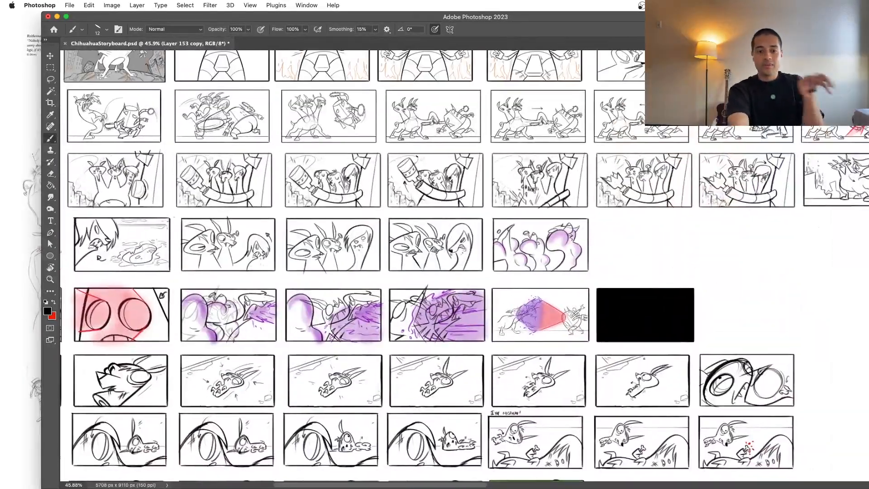
{"action": "scroll", "coordinate": [417, 156], "scroll_direction": "up", "scroll_amount": 4}
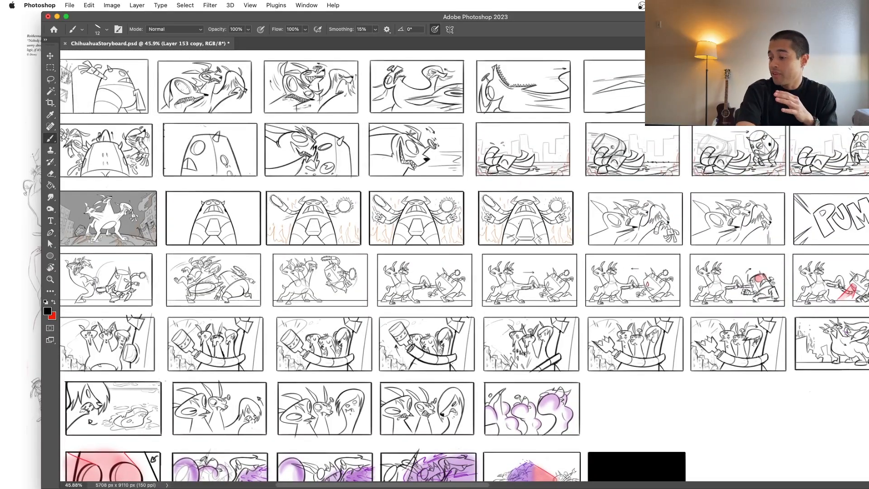
Step: Enlarge the application window to fill the whole screen with the storyboard sheet in view
{"action": "scroll", "coordinate": [499, 323], "scroll_direction": "down", "scroll_amount": 6}
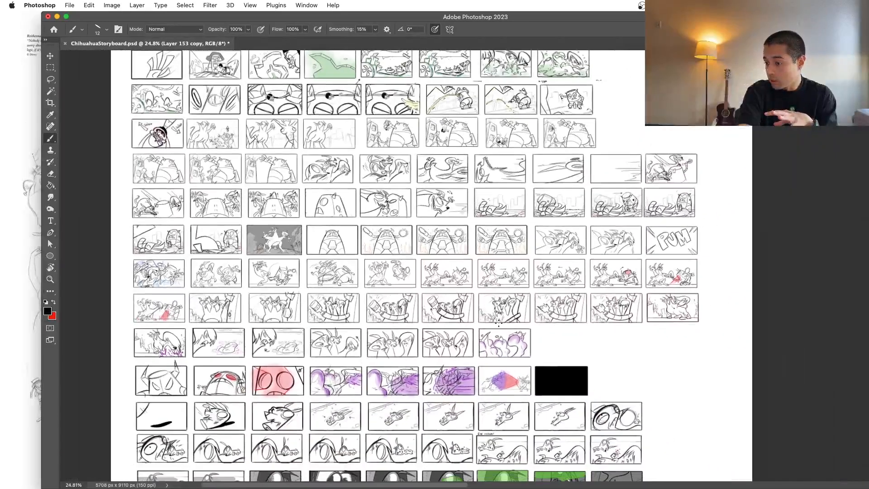
{"action": "scroll", "coordinate": [498, 323], "scroll_direction": "down", "scroll_amount": 4}
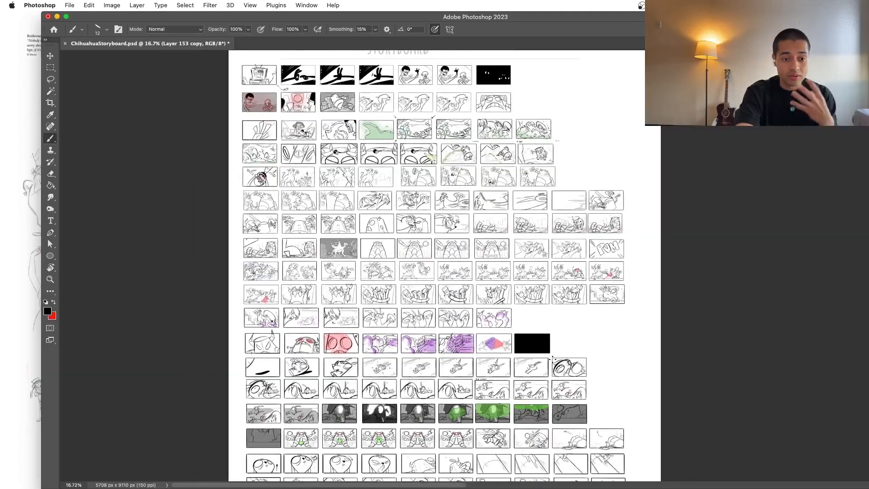
{"action": "left_click", "coordinate": [67, 17]}
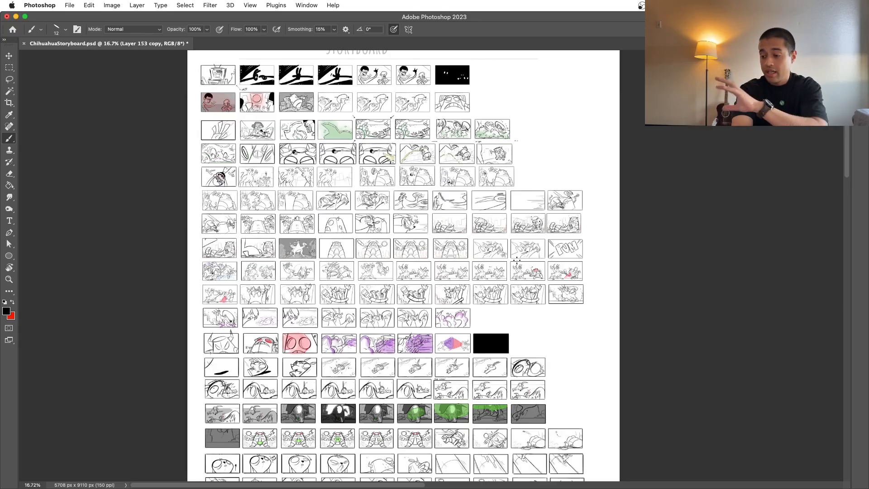
Step: Look over the storyboard from the title and opening rows down to the inked panel and the rough rows below it
{"action": "scroll", "coordinate": [536, 161], "scroll_direction": "up", "scroll_amount": 5}
{"action": "scroll", "coordinate": [536, 161], "scroll_direction": "up", "scroll_amount": 8}
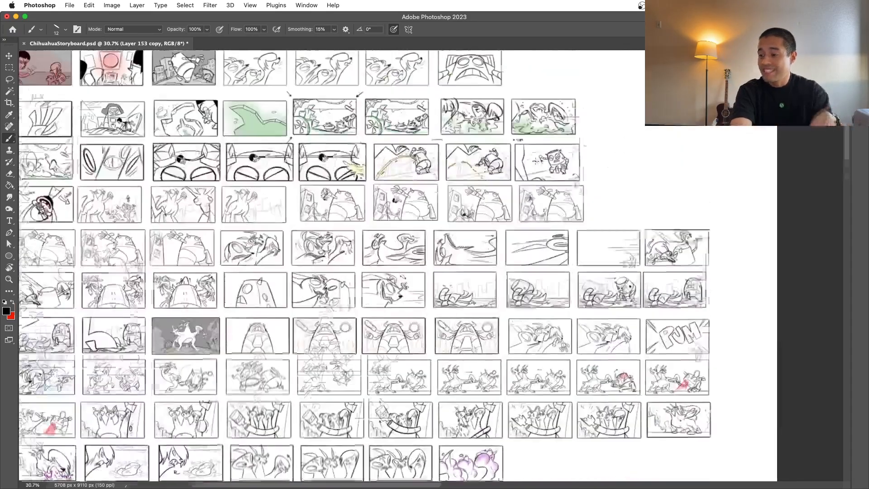
{"action": "scroll", "coordinate": [536, 161], "scroll_direction": "up", "scroll_amount": 2}
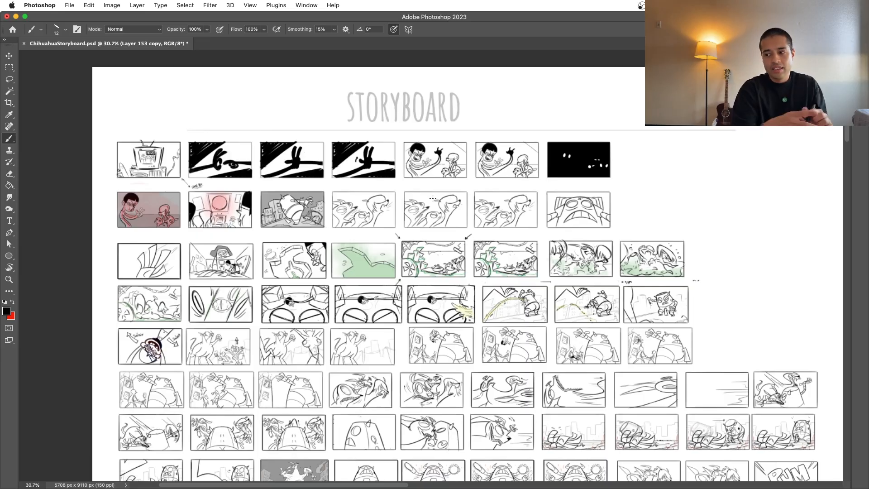
{"action": "scroll", "coordinate": [432, 199], "scroll_direction": "down", "scroll_amount": 10}
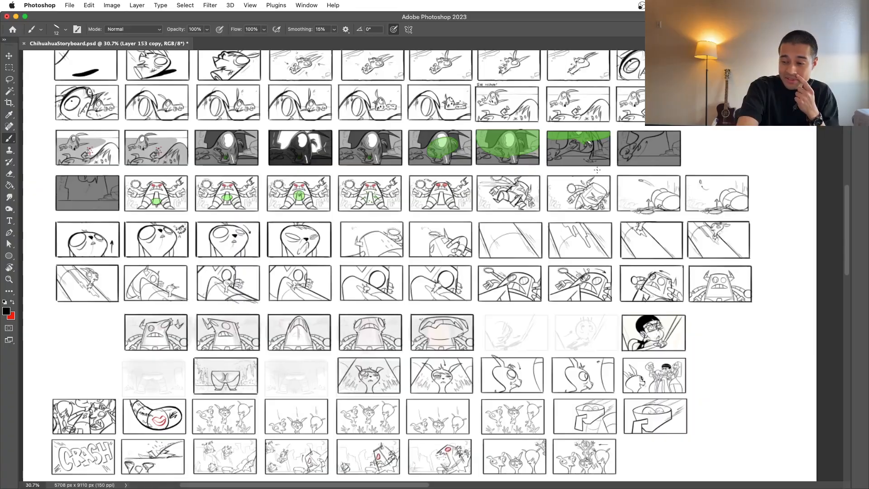
{"action": "scroll", "coordinate": [625, 197], "scroll_direction": "down", "scroll_amount": 2}
{"action": "scroll", "coordinate": [625, 197], "scroll_direction": "right", "scroll_amount": 2}
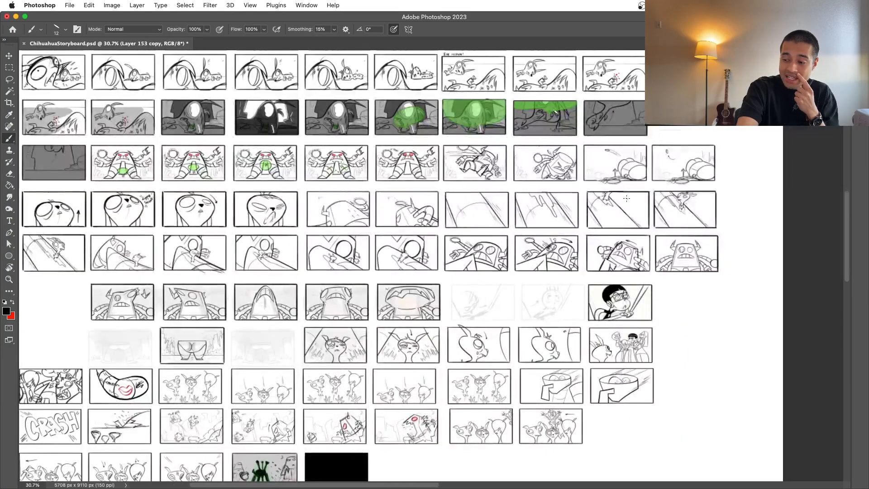